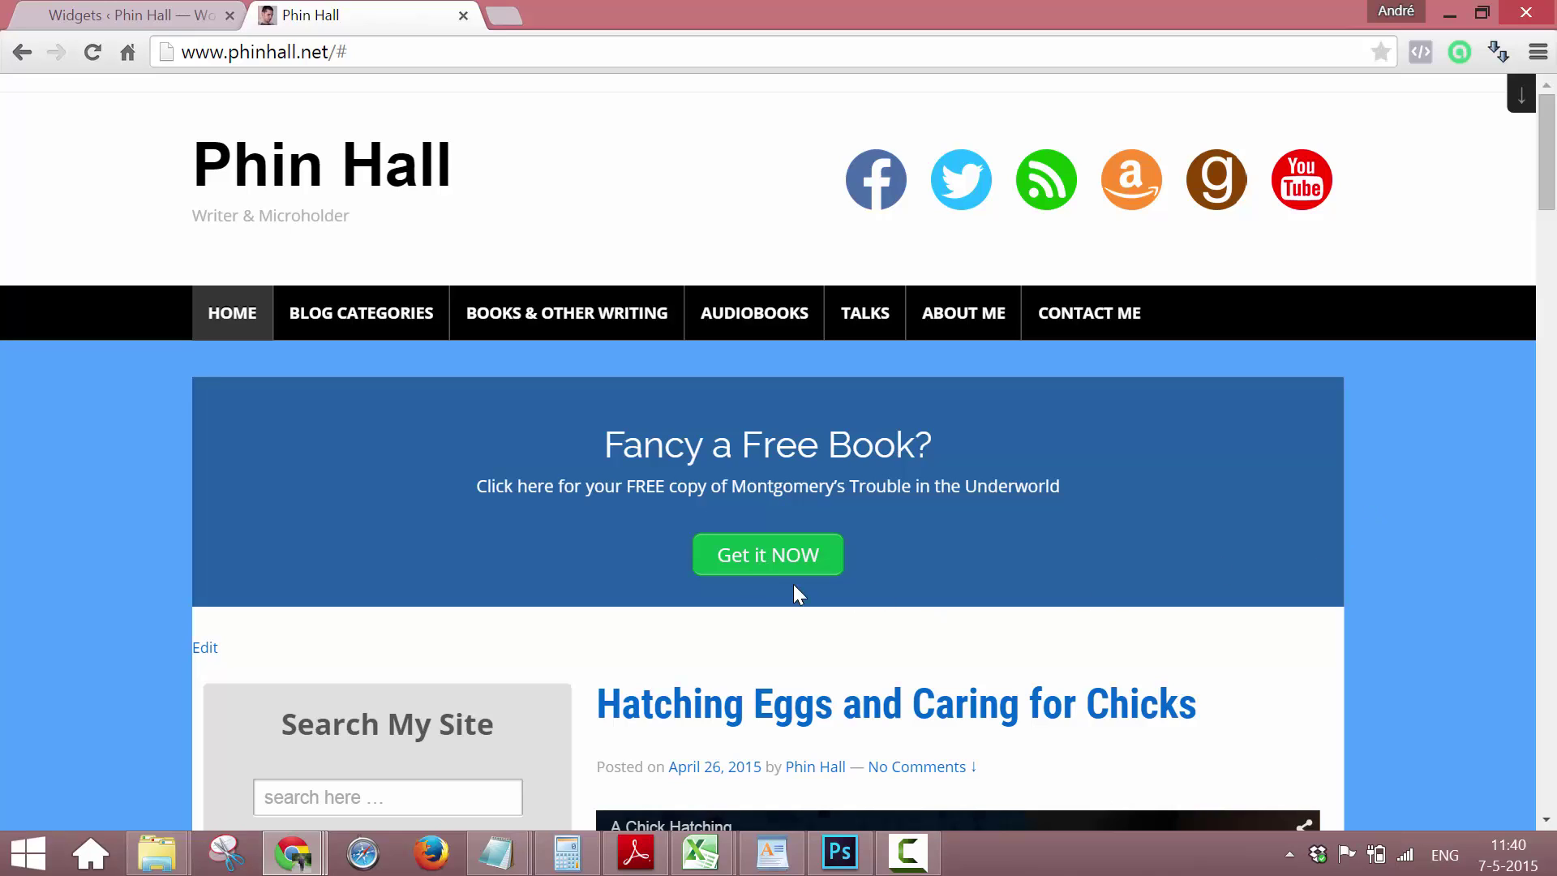
- Try the free-ebook signup popup on the front page, then close it
left_click(756, 567)
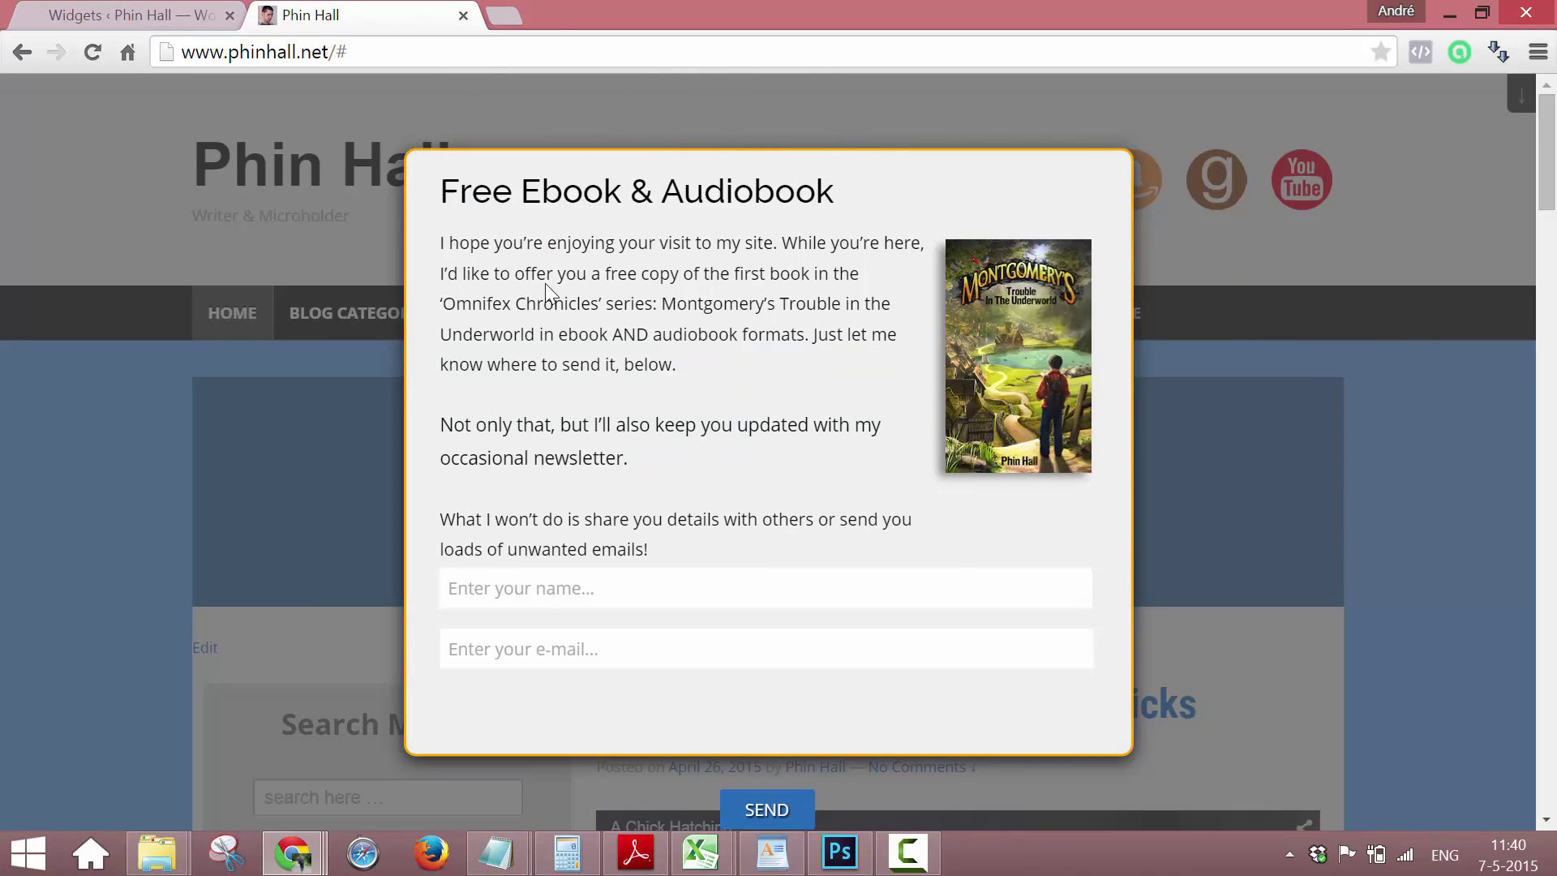
left_click(590, 653)
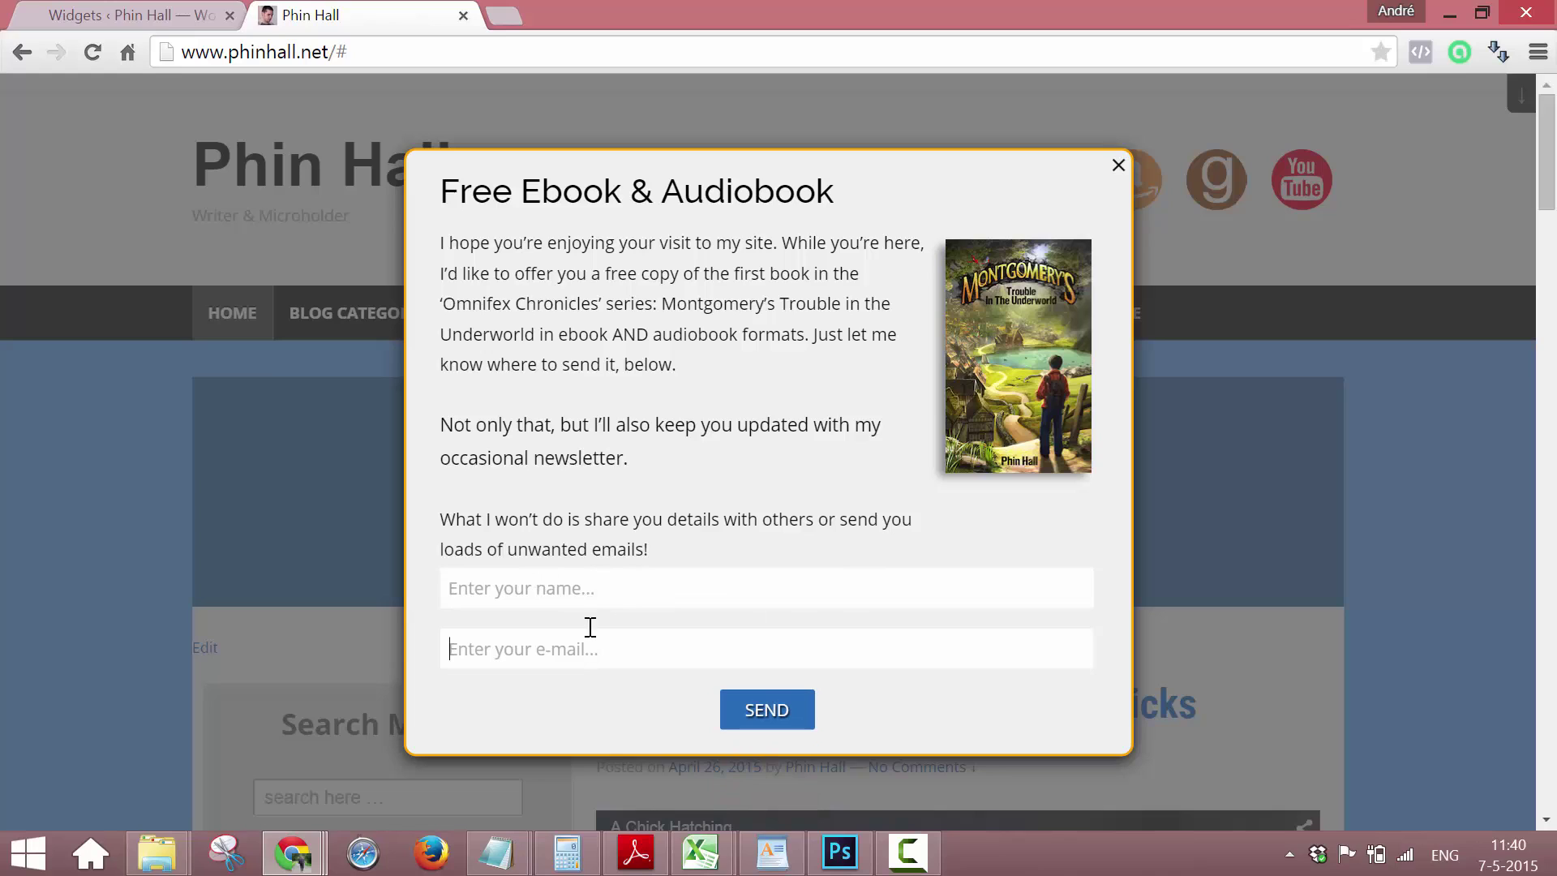
left_click(580, 592)
left_click(579, 649)
left_click(1119, 167)
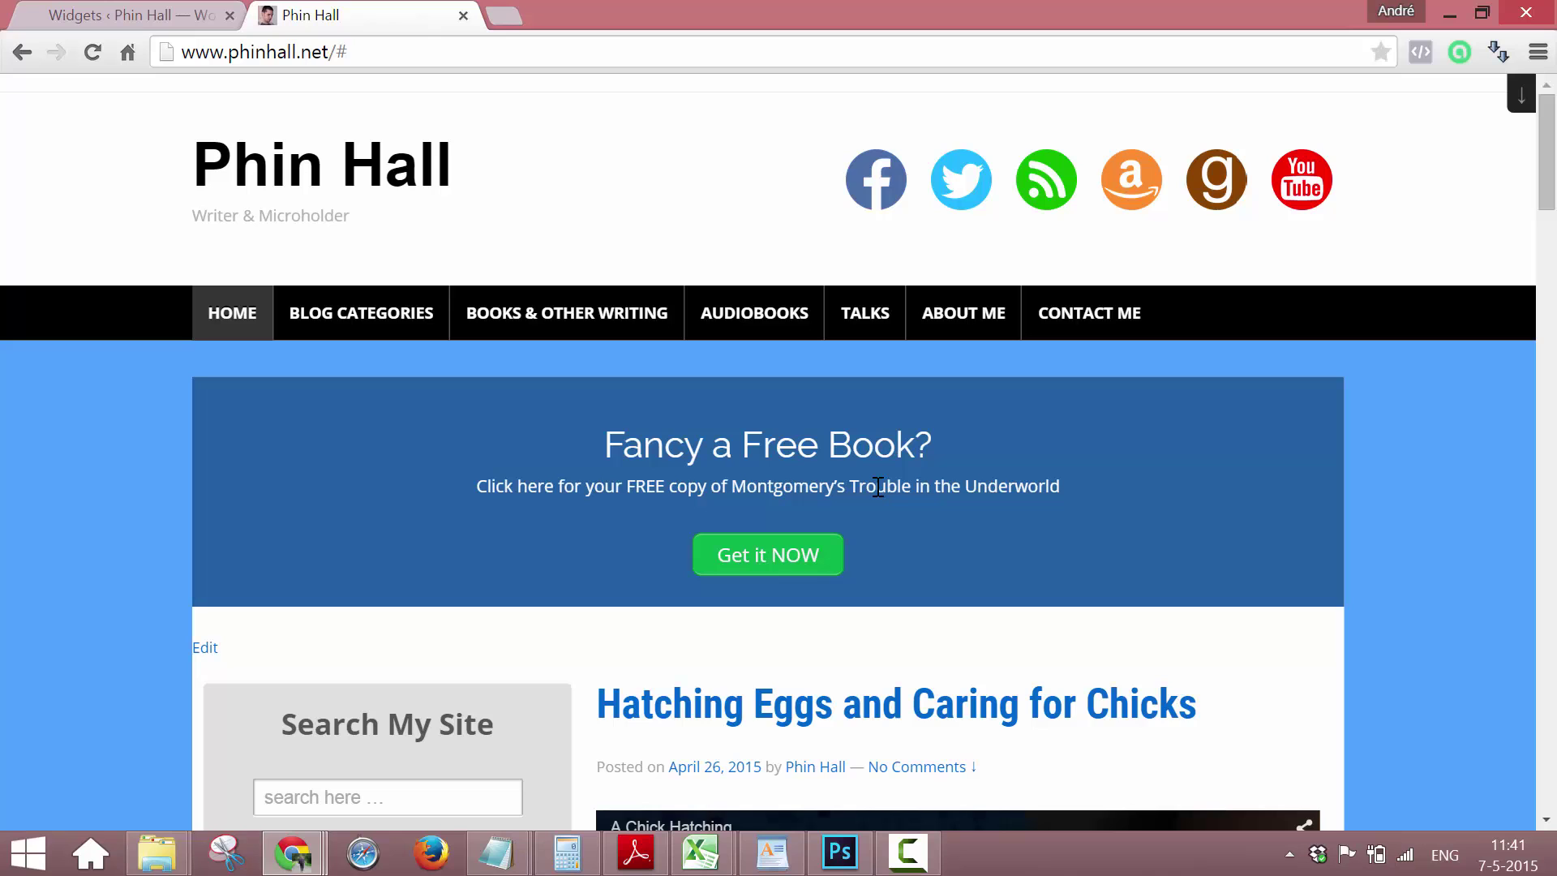
- Delete the shortcode button line from the Text widget and save the widget
left_click(121, 15)
key("BackSpace")
scroll(193, 659, "down", 3)
scroll(193, 659, "down", 3)
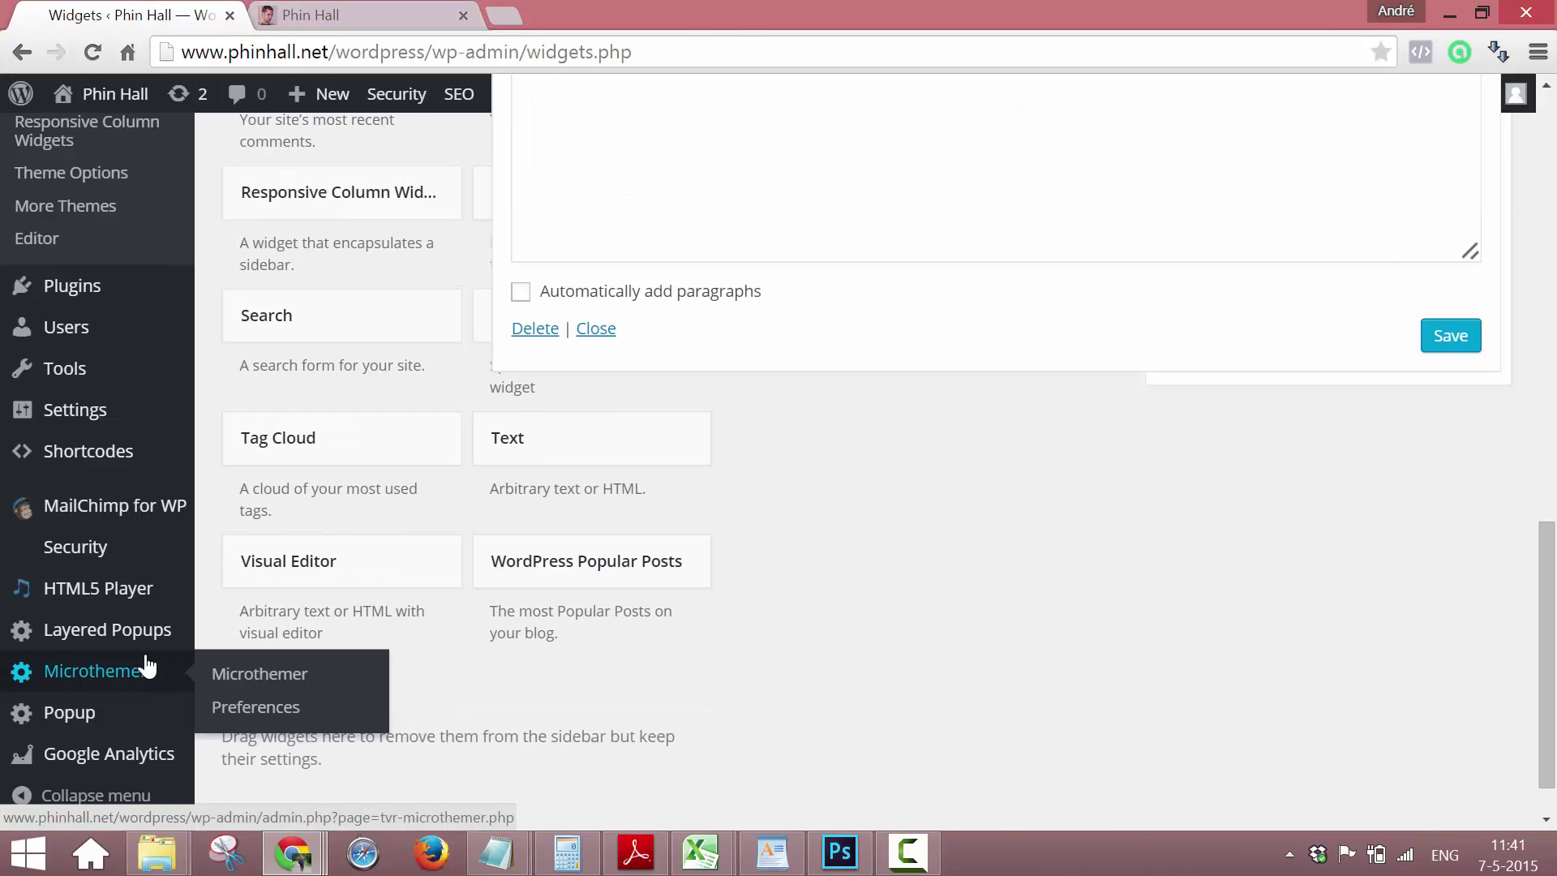
mouse_move(118, 637)
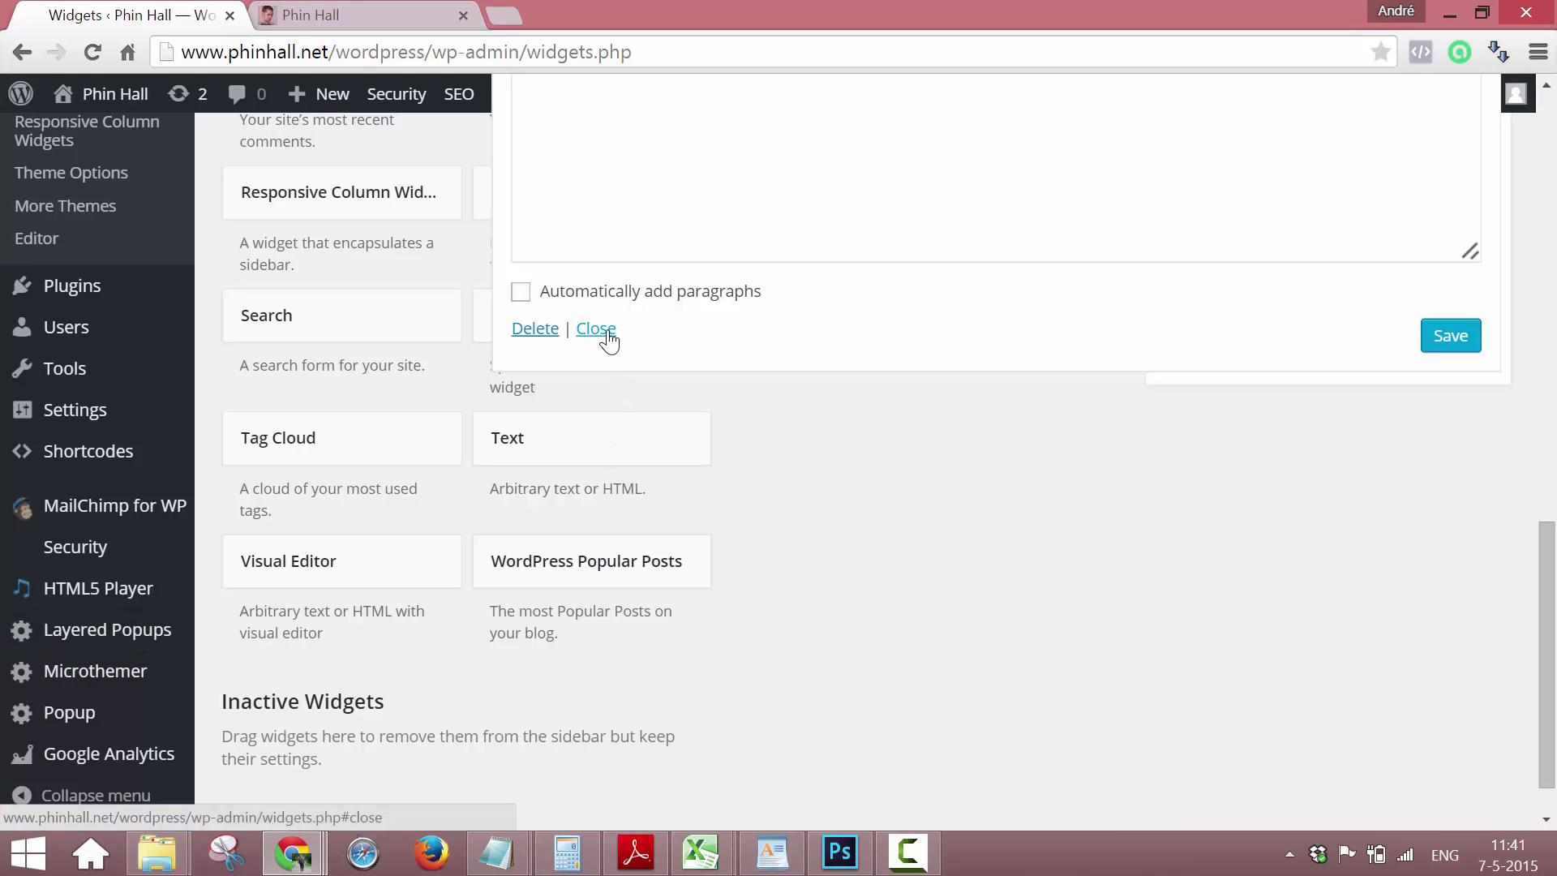
left_click(1439, 336)
- Go to Layered Popups > Popups
mouse_move(120, 640)
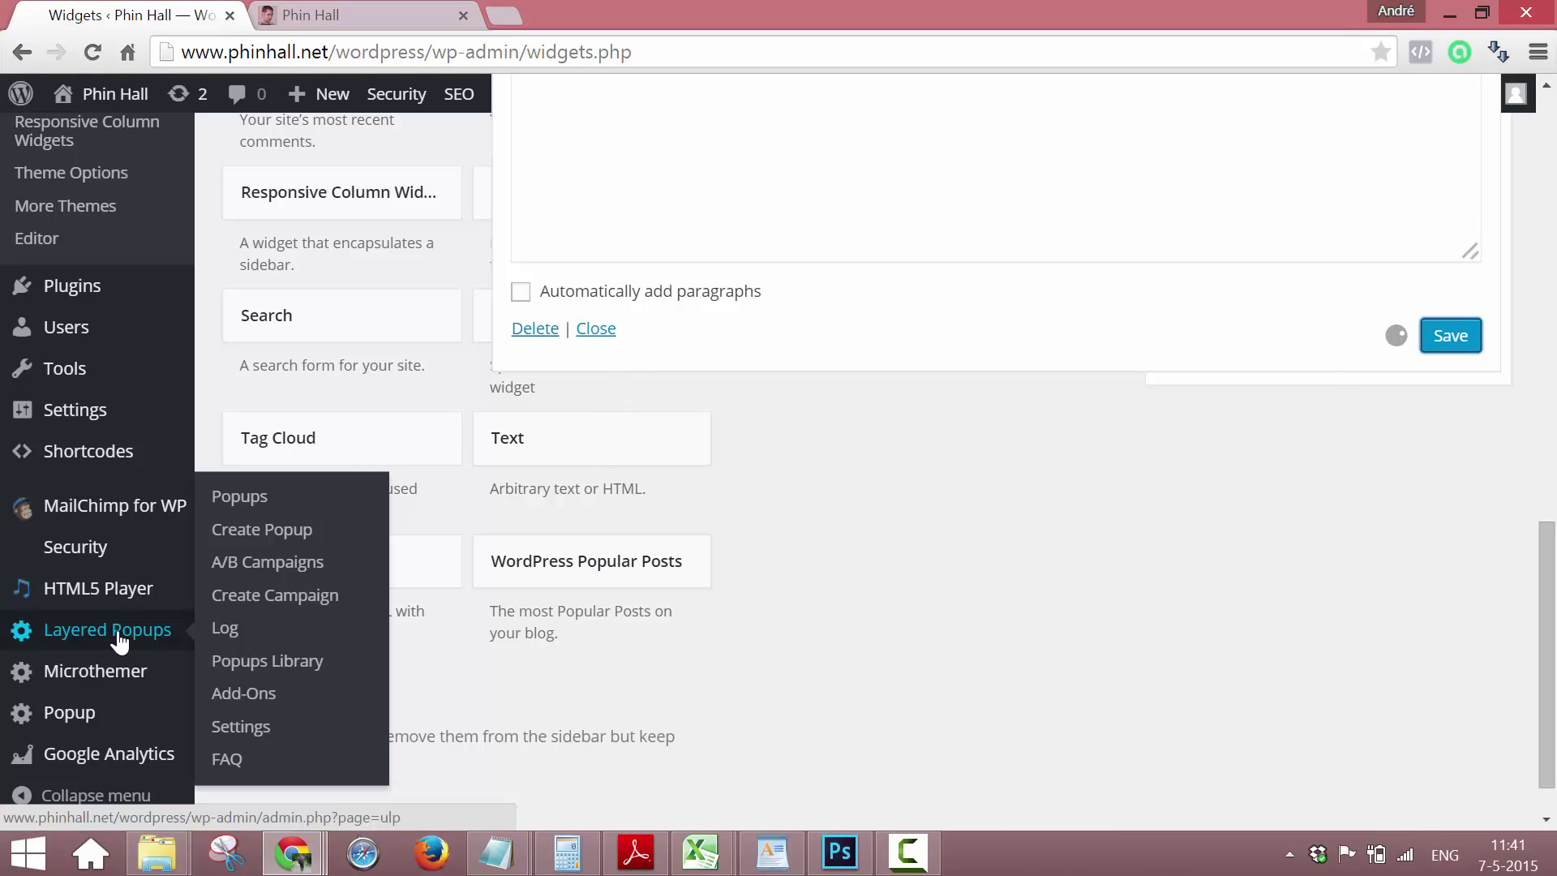
mouse_move(95, 458)
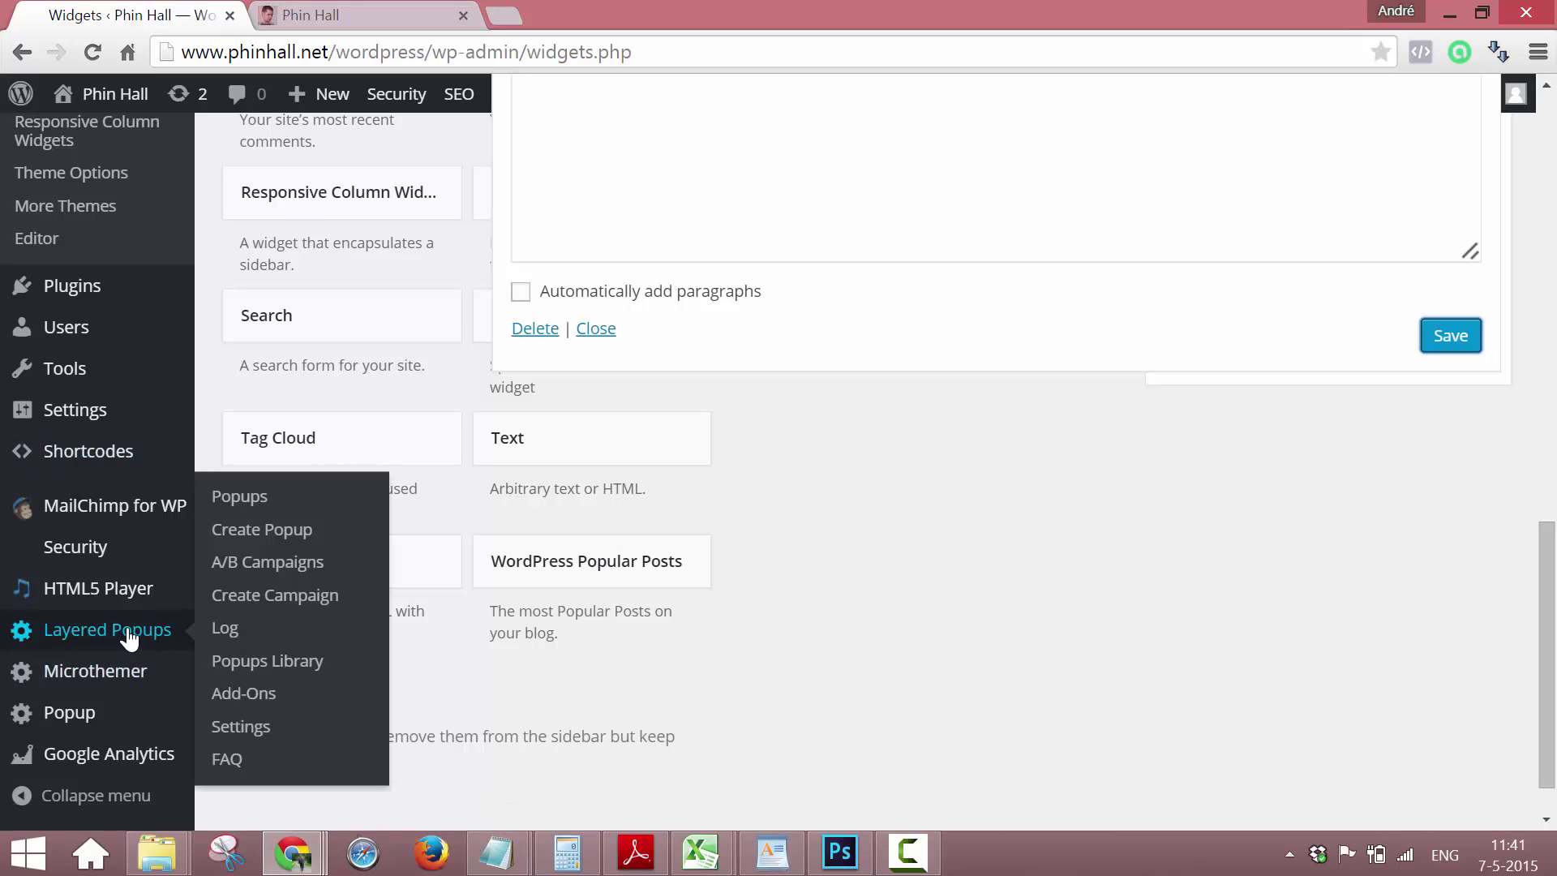
left_click(254, 503)
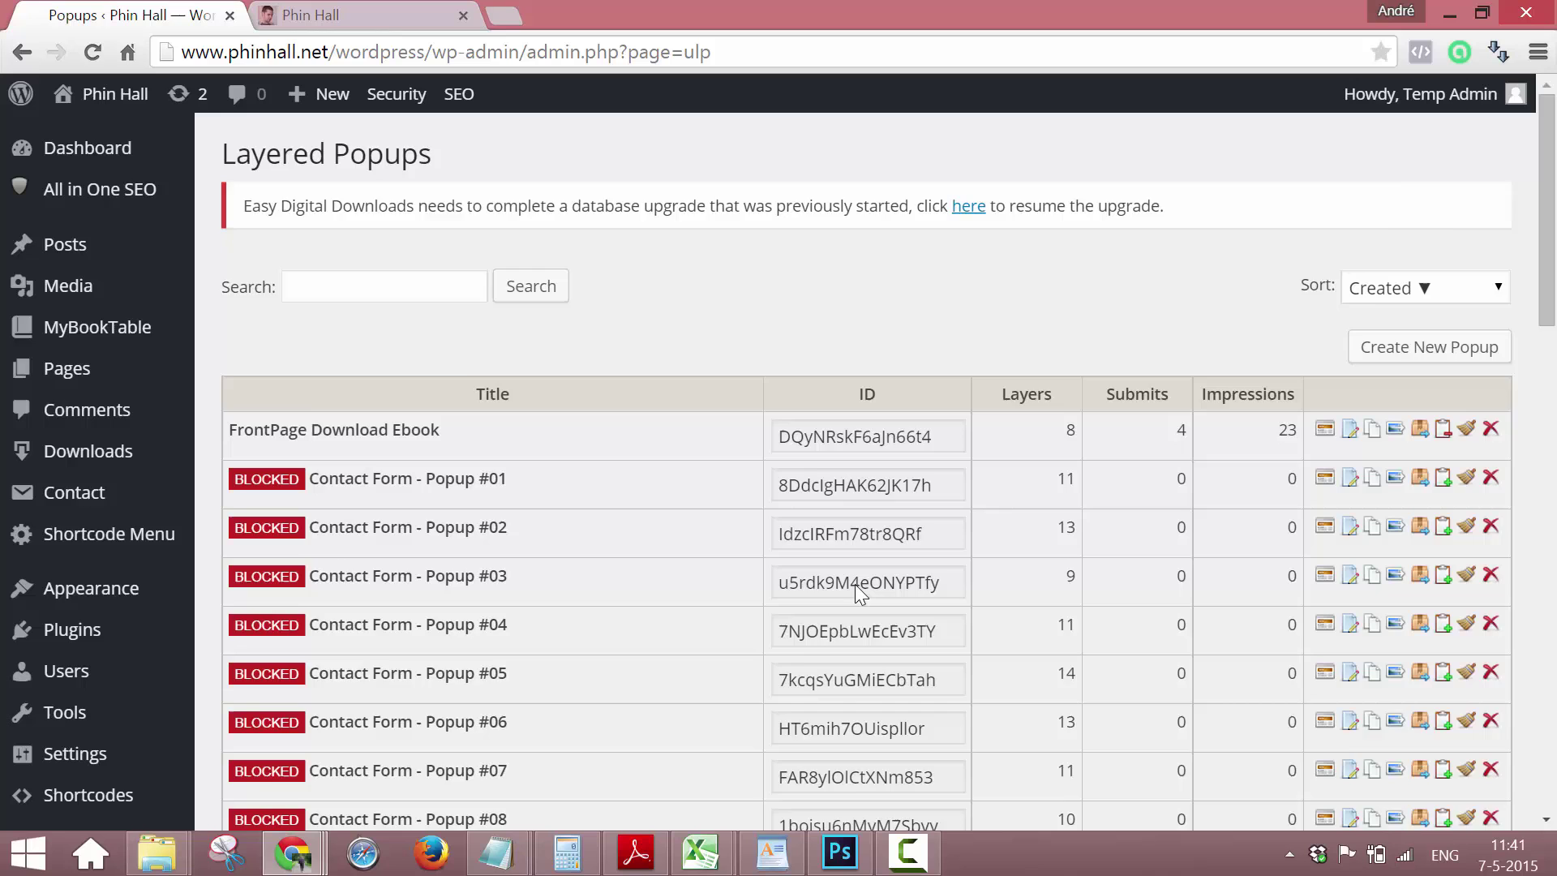
- Preview Subscription Form - Popup #09, then close its preview
scroll(855, 584, "down", 10)
scroll(770, 653, "down", 3)
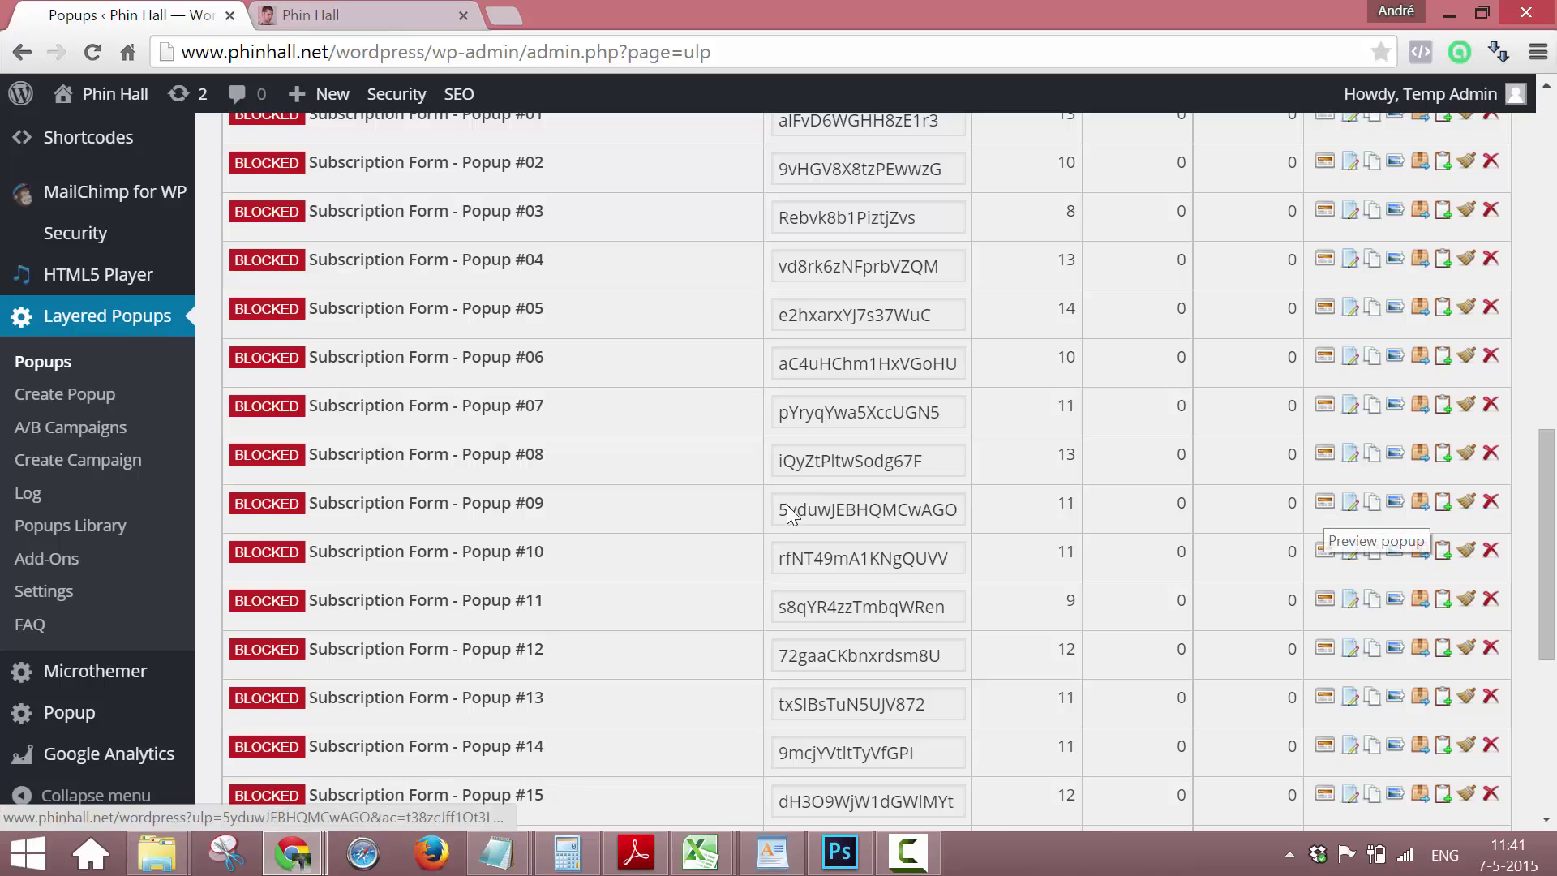
left_click(1322, 505)
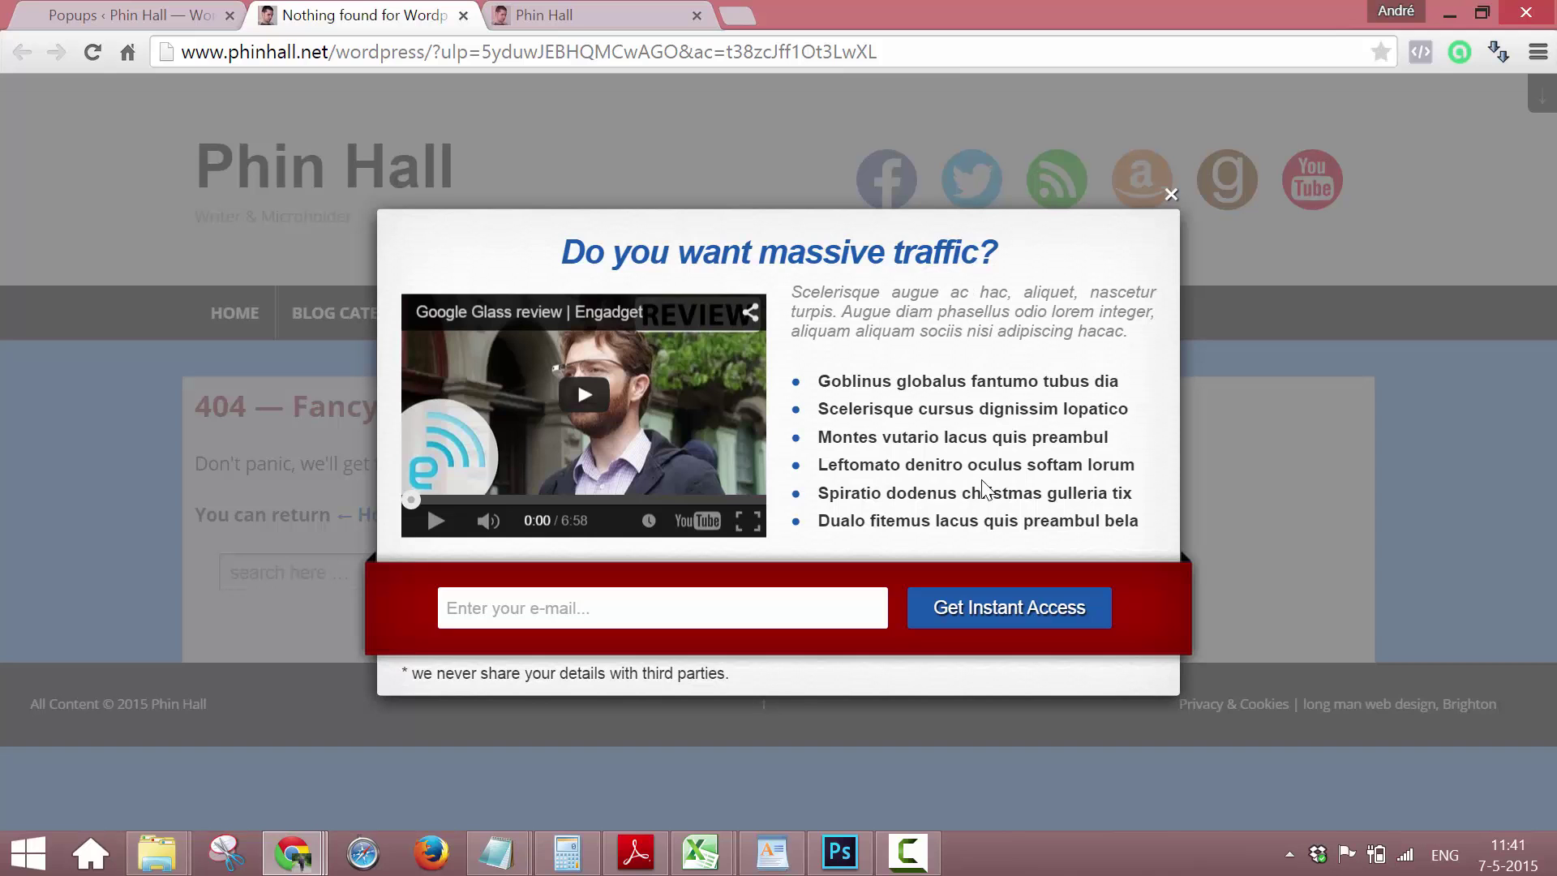
left_click(1171, 195)
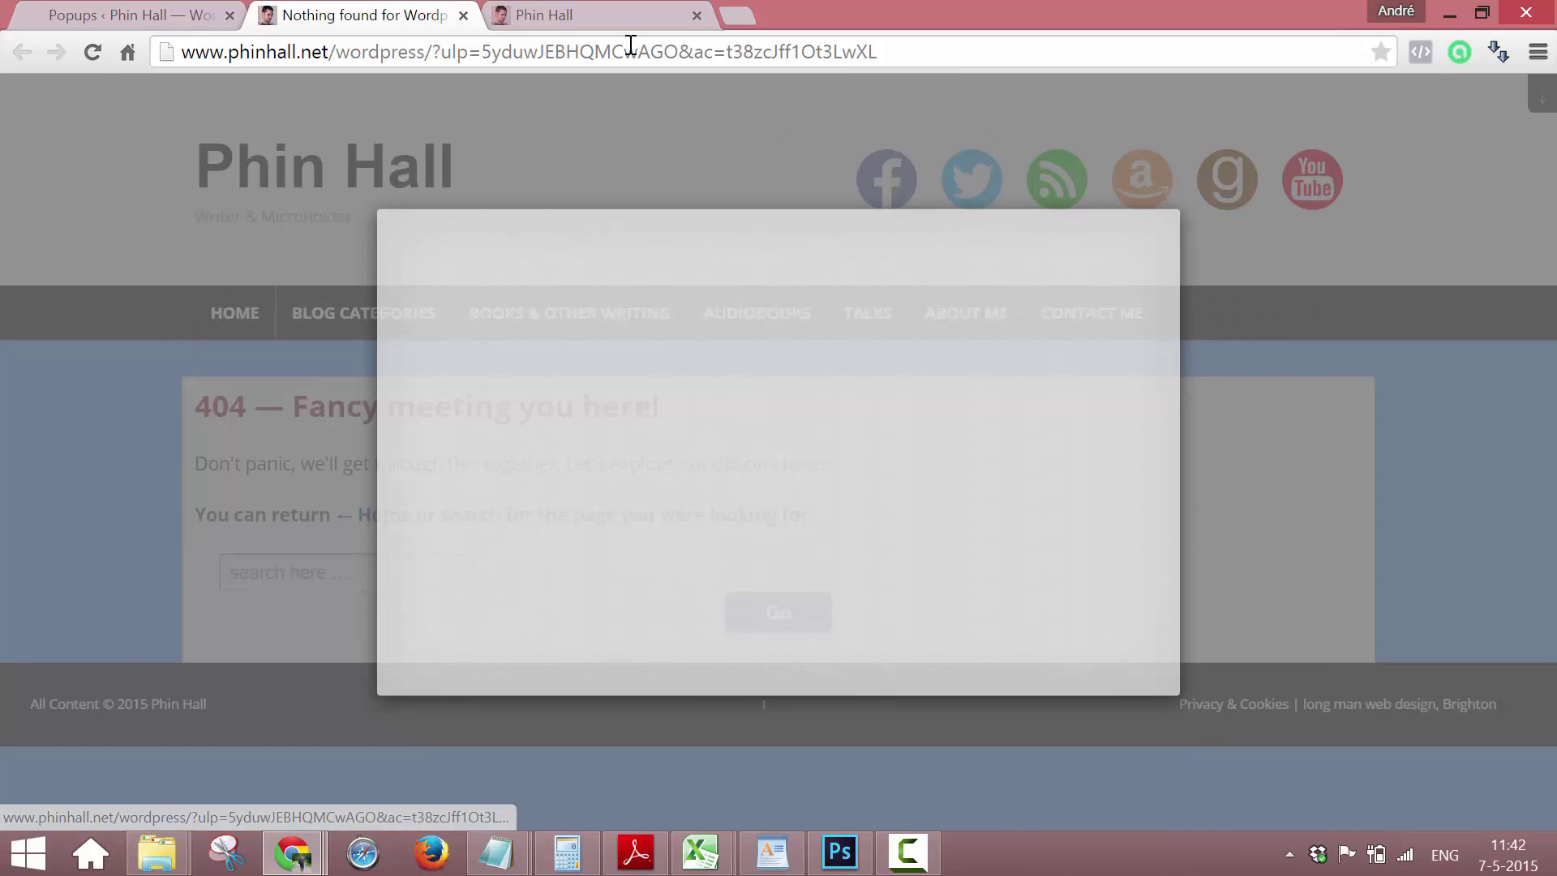
left_click(463, 16)
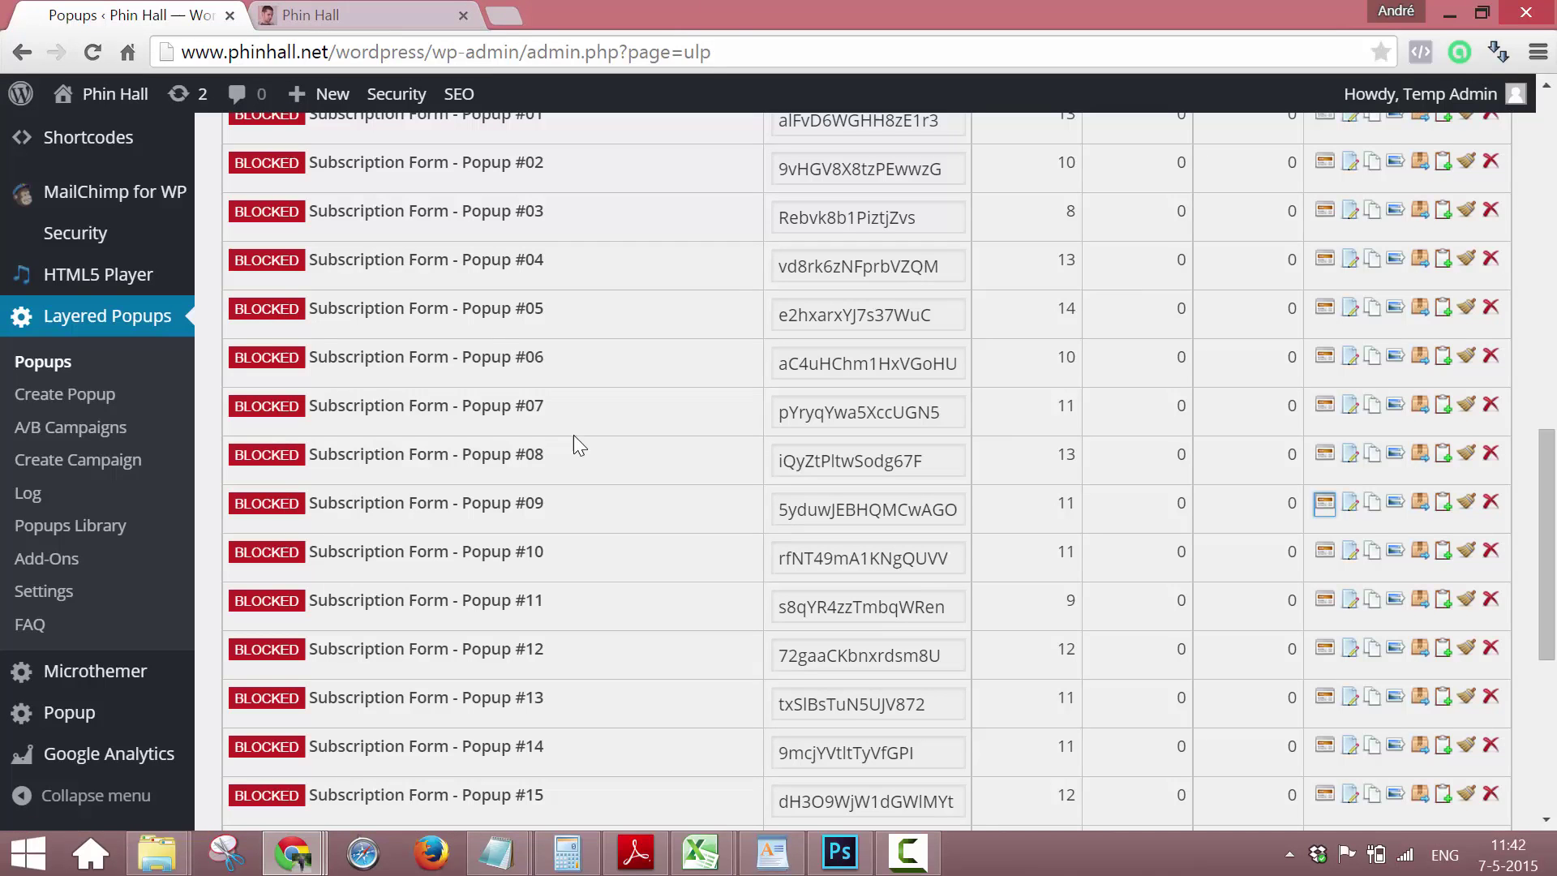
- Preview the FrontPage Download Ebook popup, then close its preview
scroll(618, 510, "up", 7)
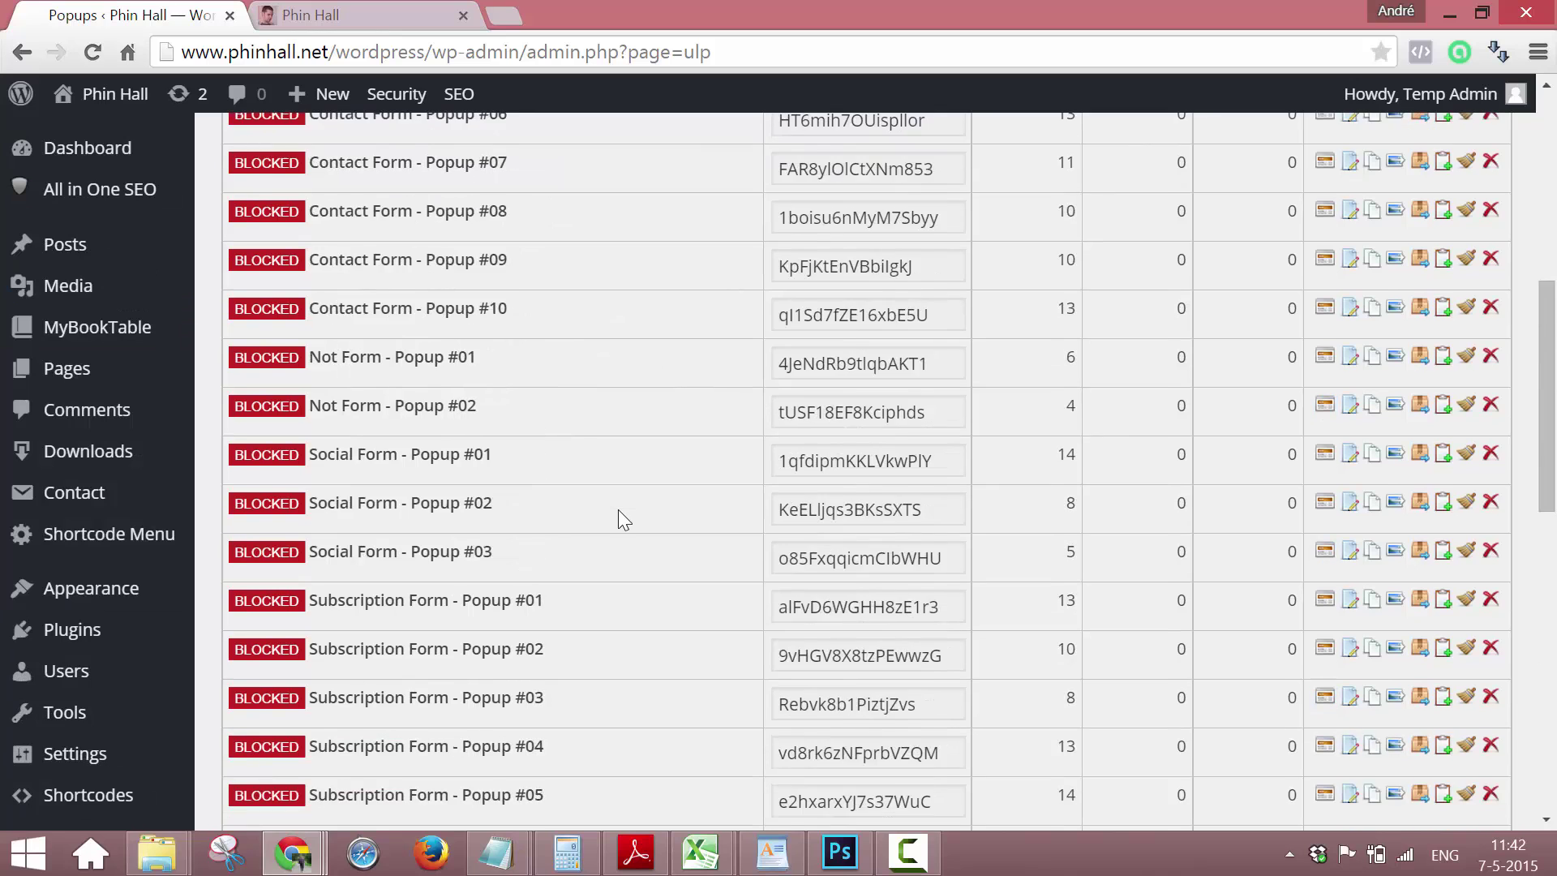
scroll(618, 519, "up", 5)
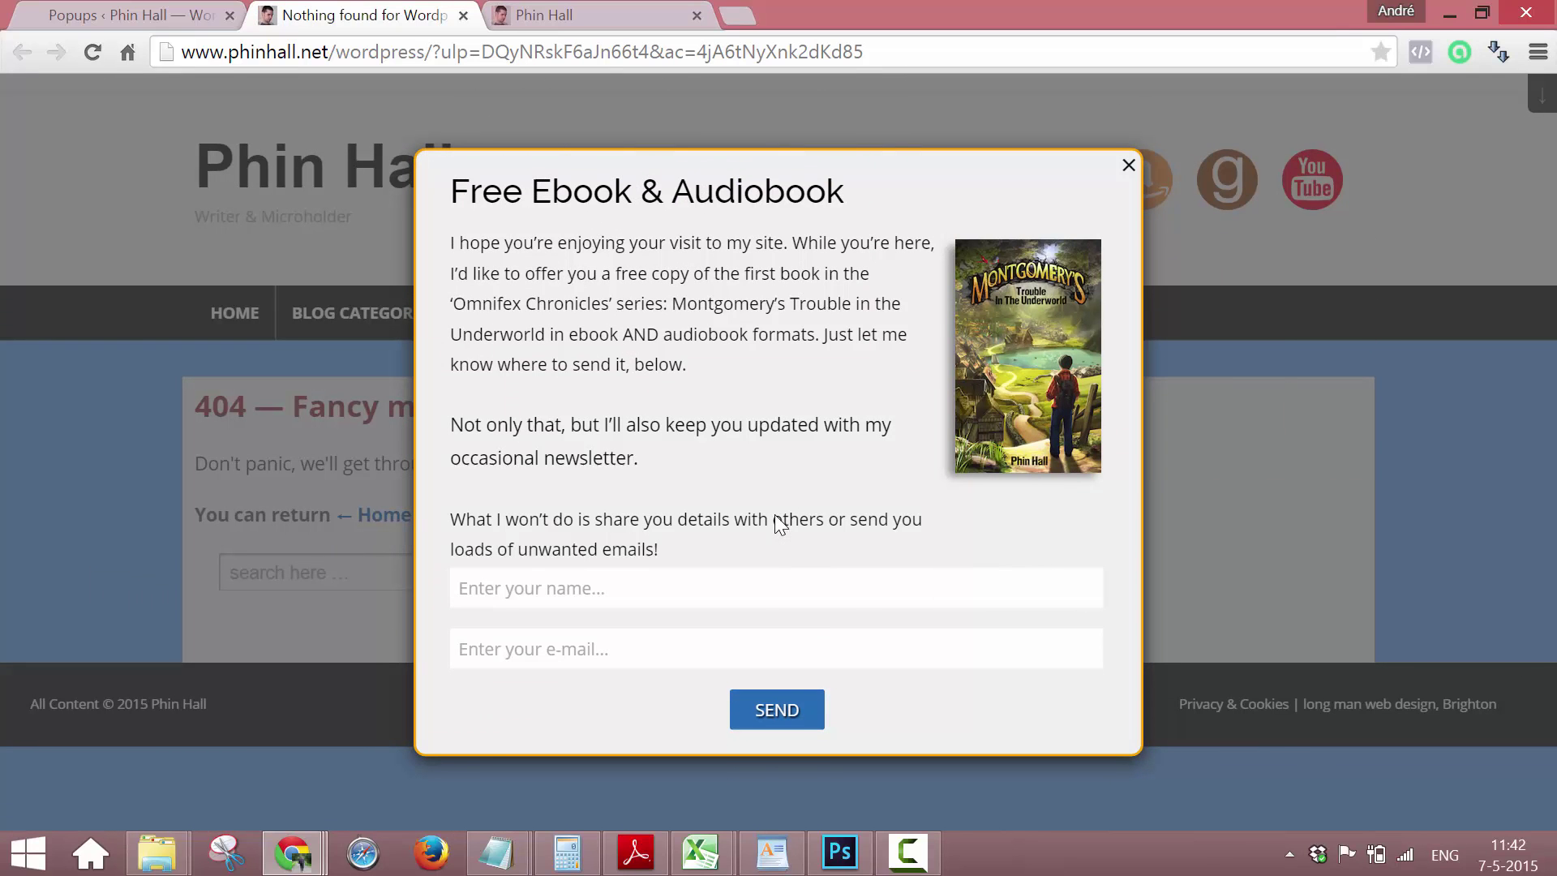
left_click(1129, 164)
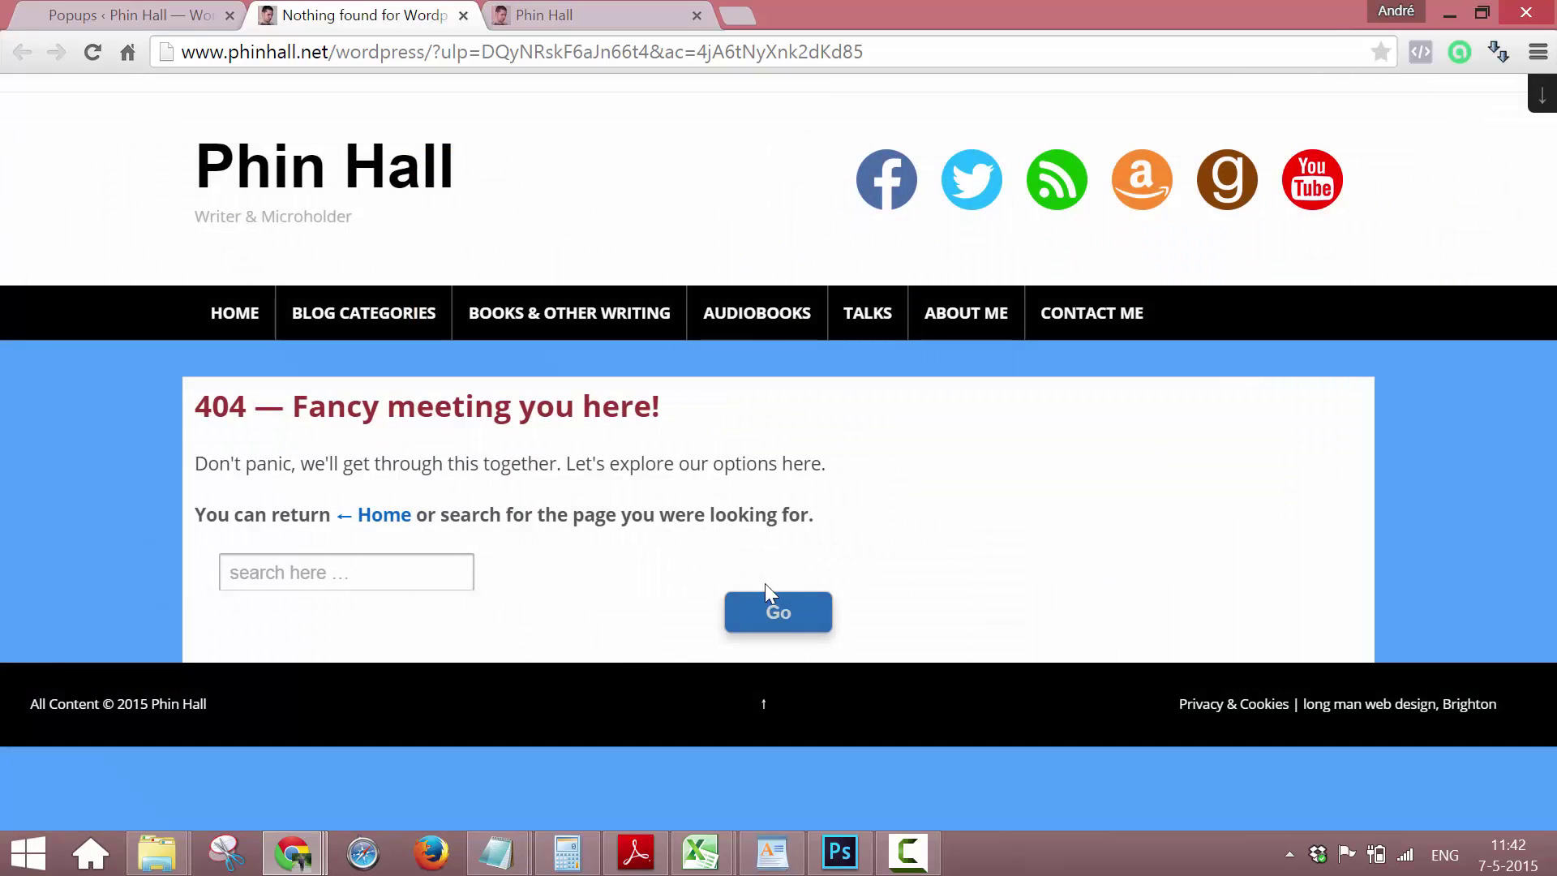
left_click(464, 15)
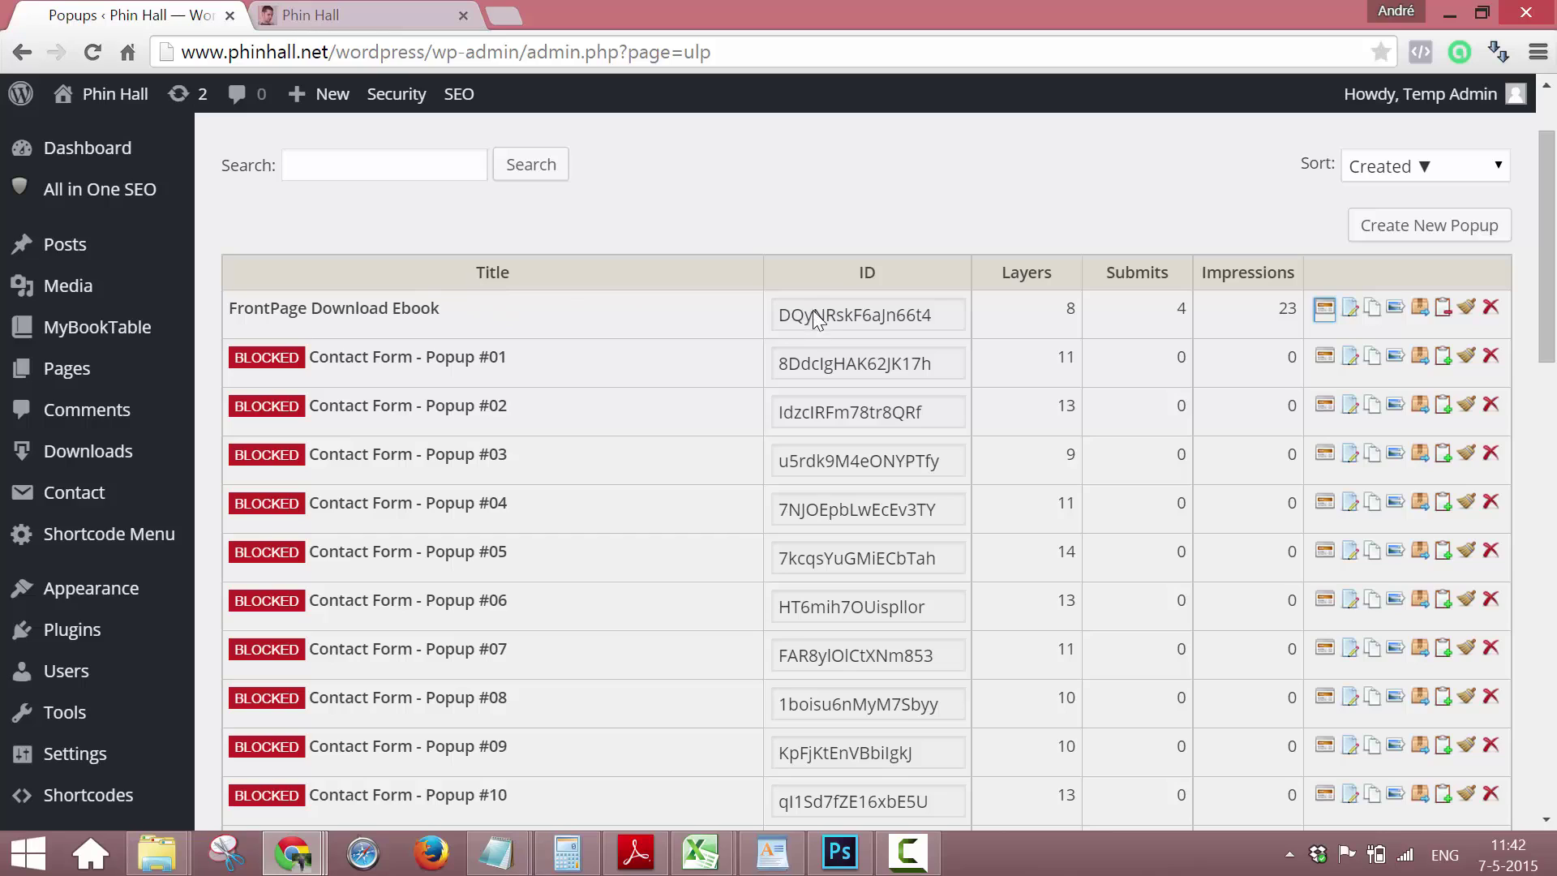
- Select and copy the ID shown in the FrontPage Download Ebook row
left_click(782, 313)
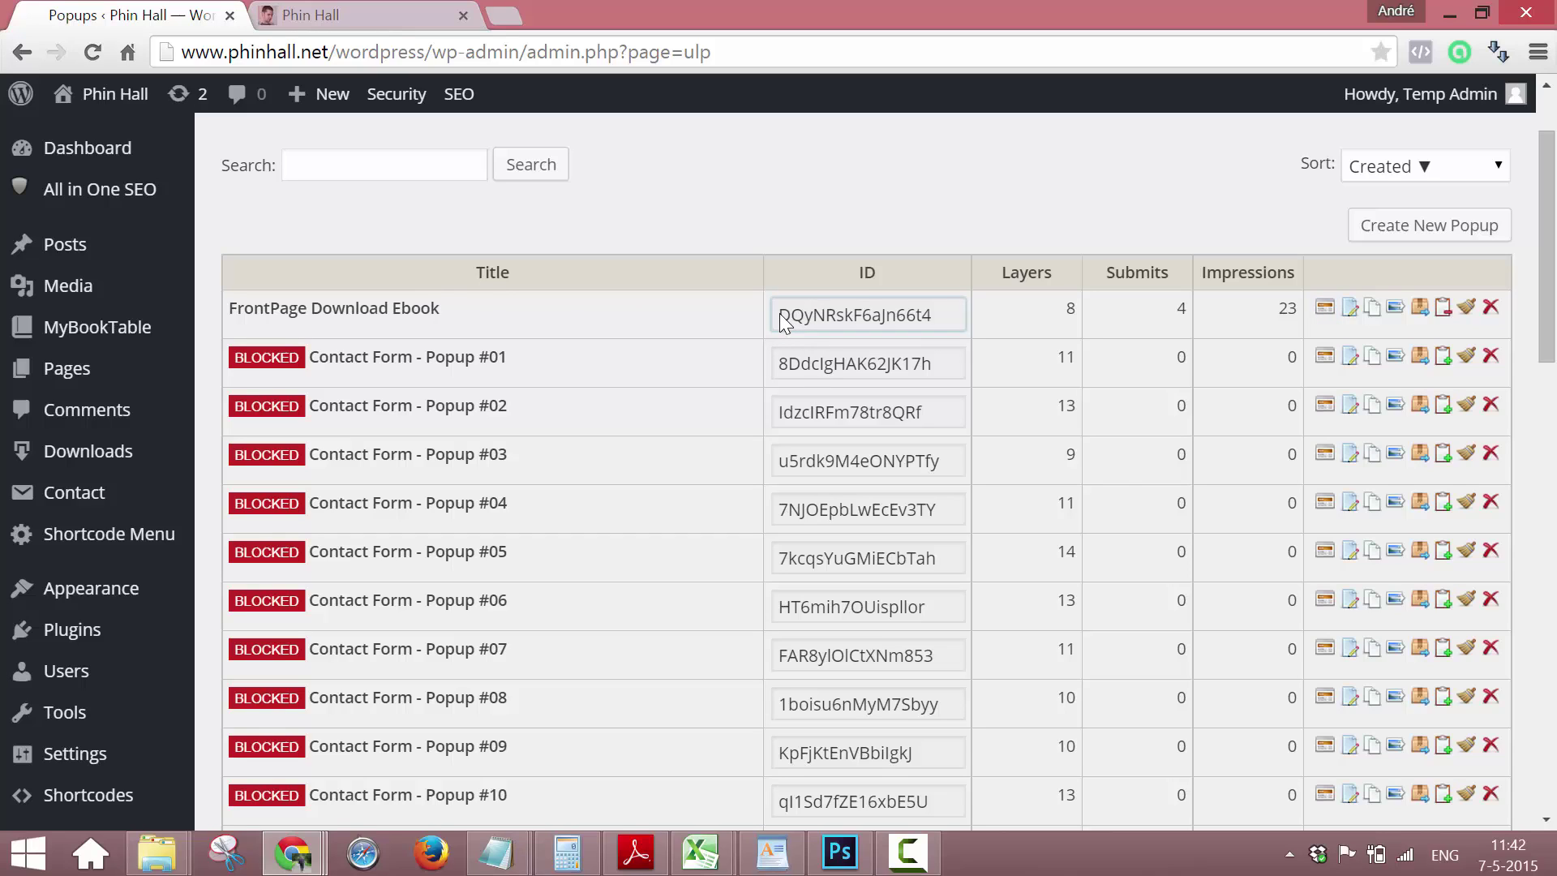
left_click_drag(781, 313, 940, 315)
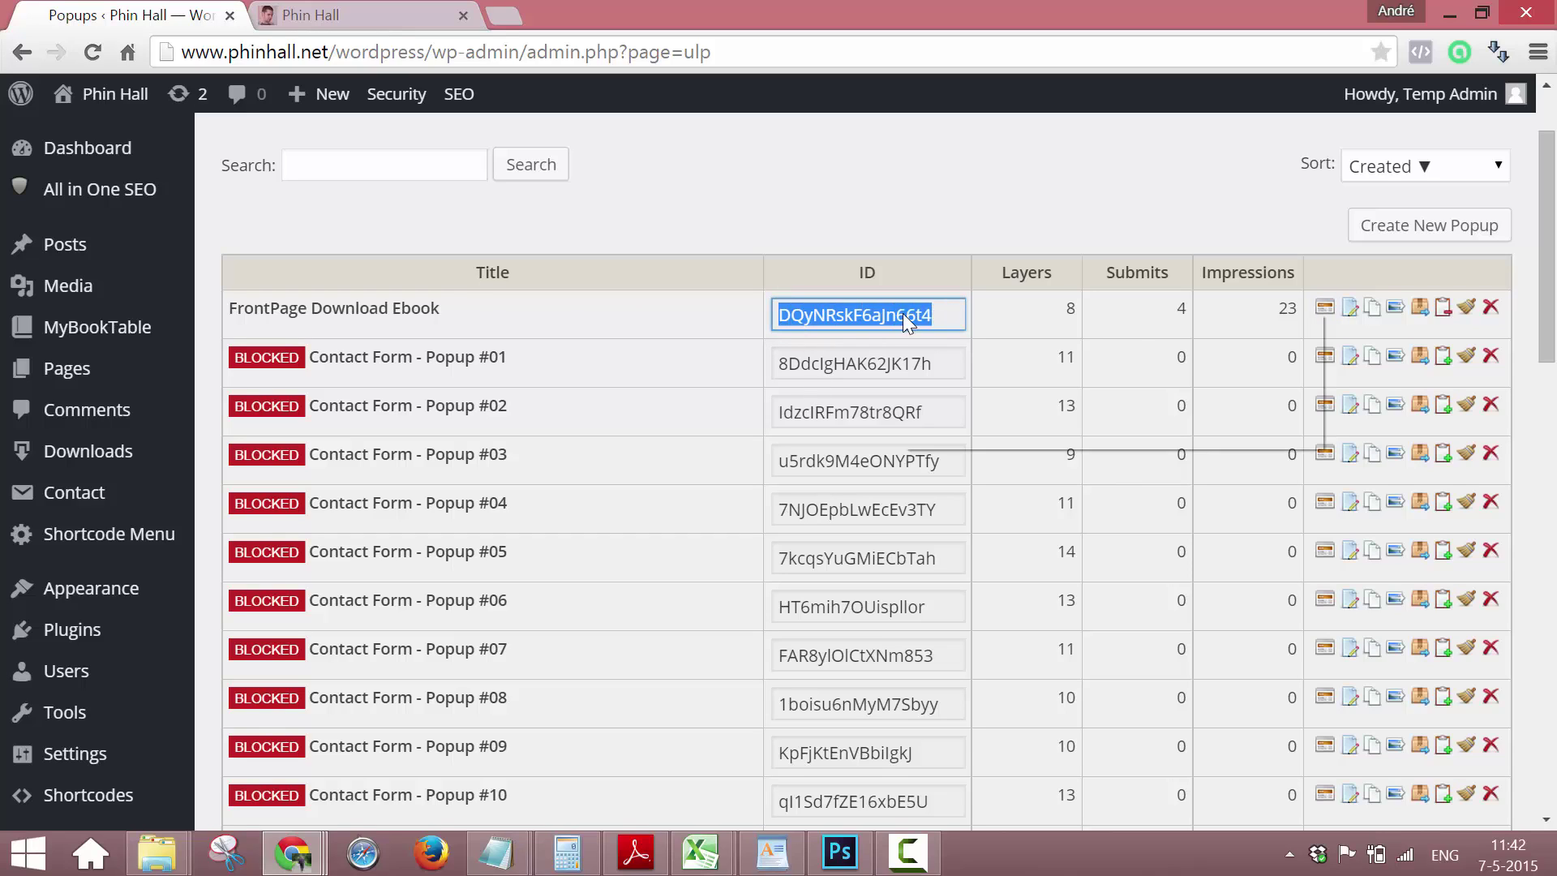
right_click(905, 313)
left_click(931, 323)
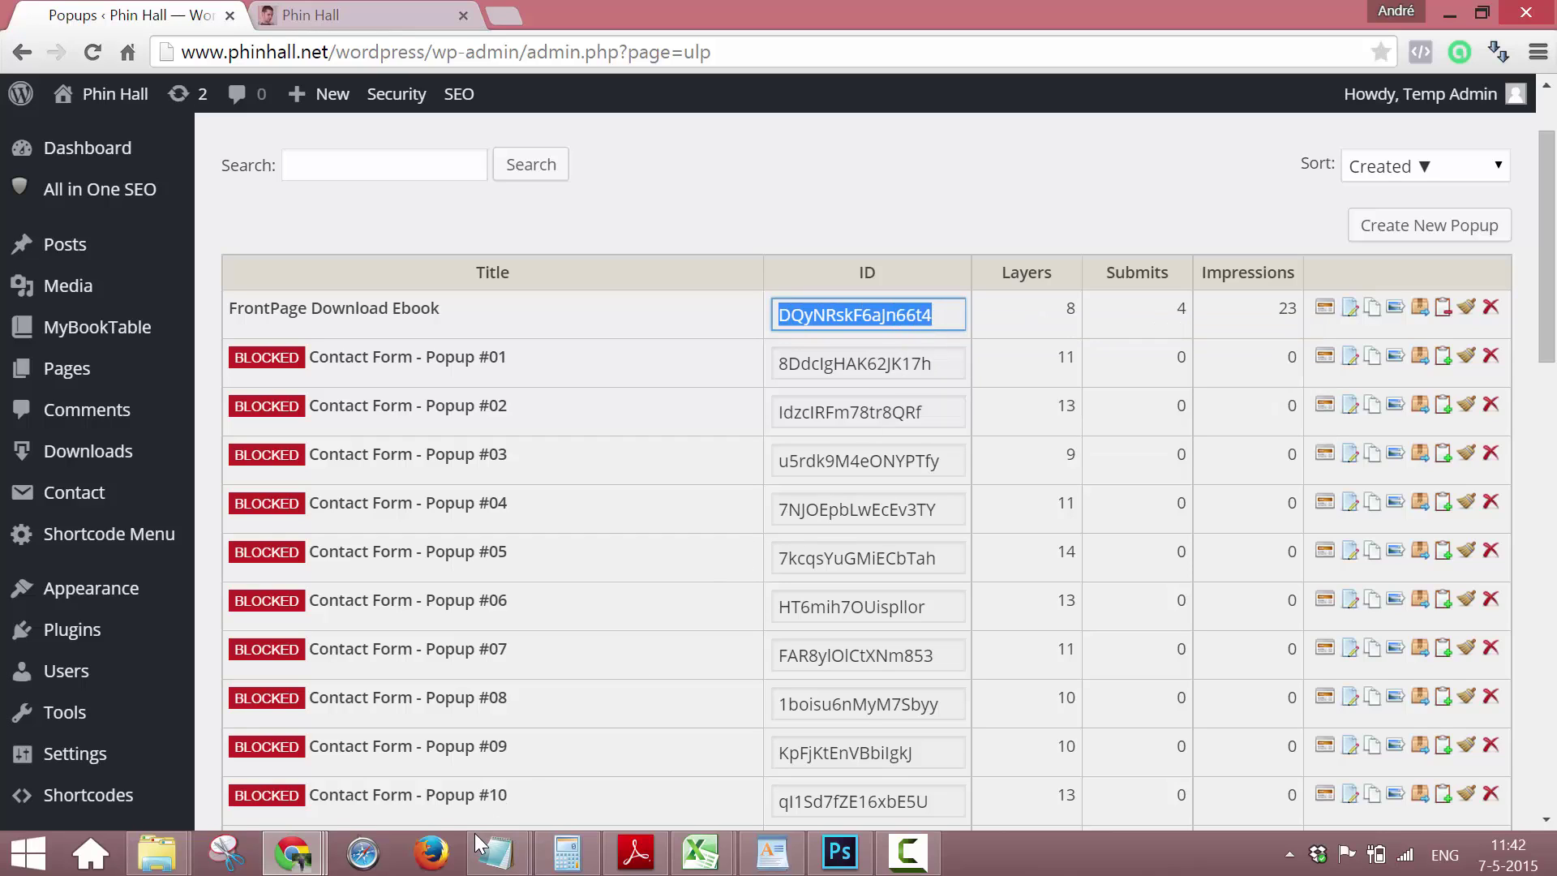
left_click_drag(270, 311, 343, 316)
left_click(821, 315)
key("ctrl+c")
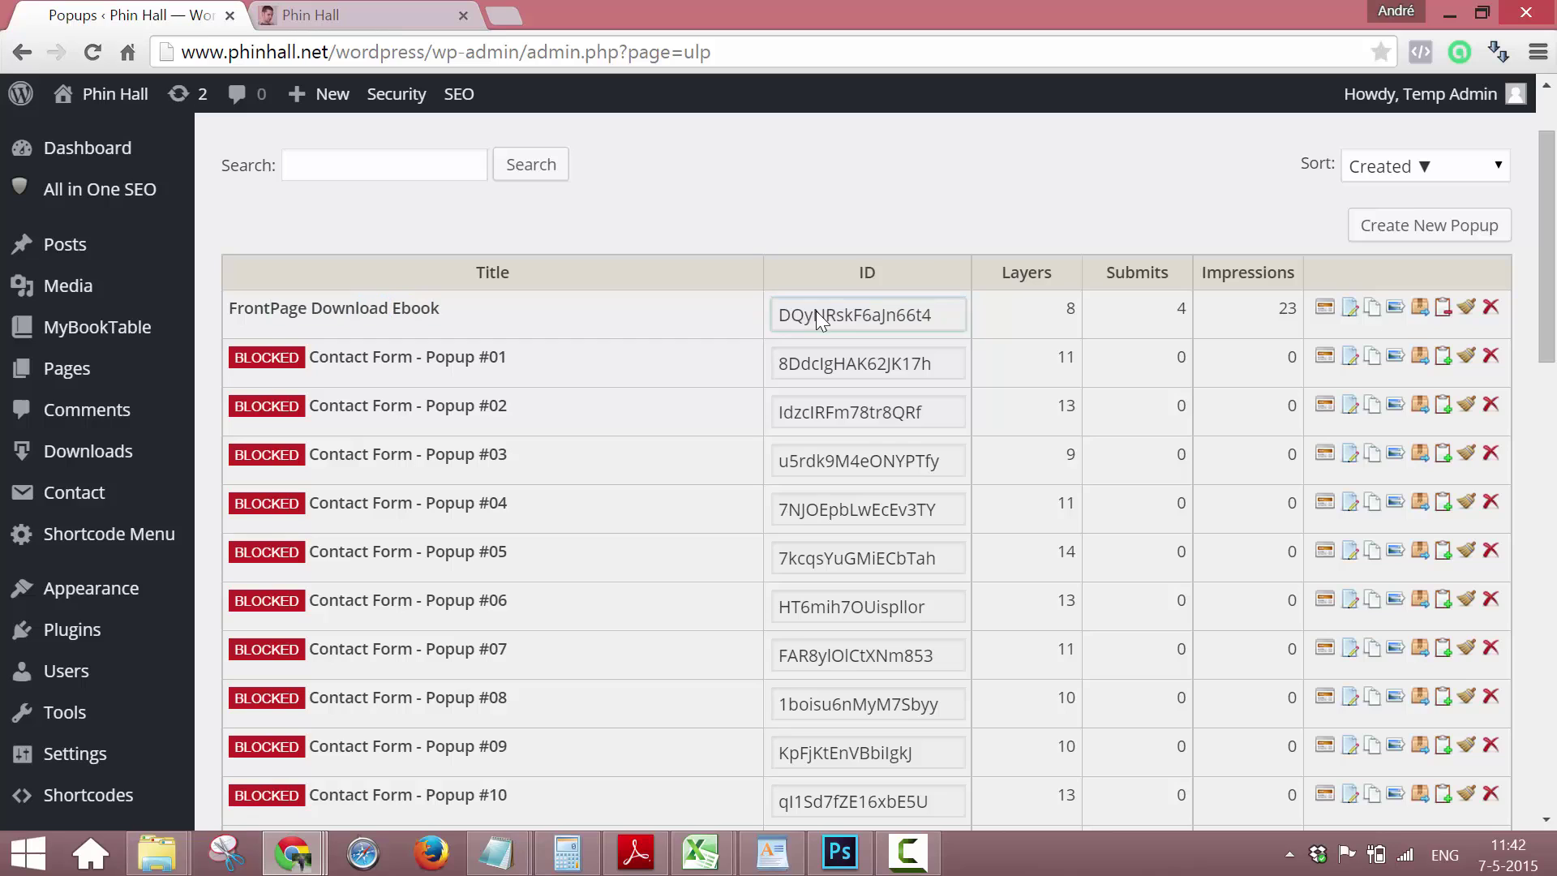
right_click(821, 323)
left_click(832, 324)
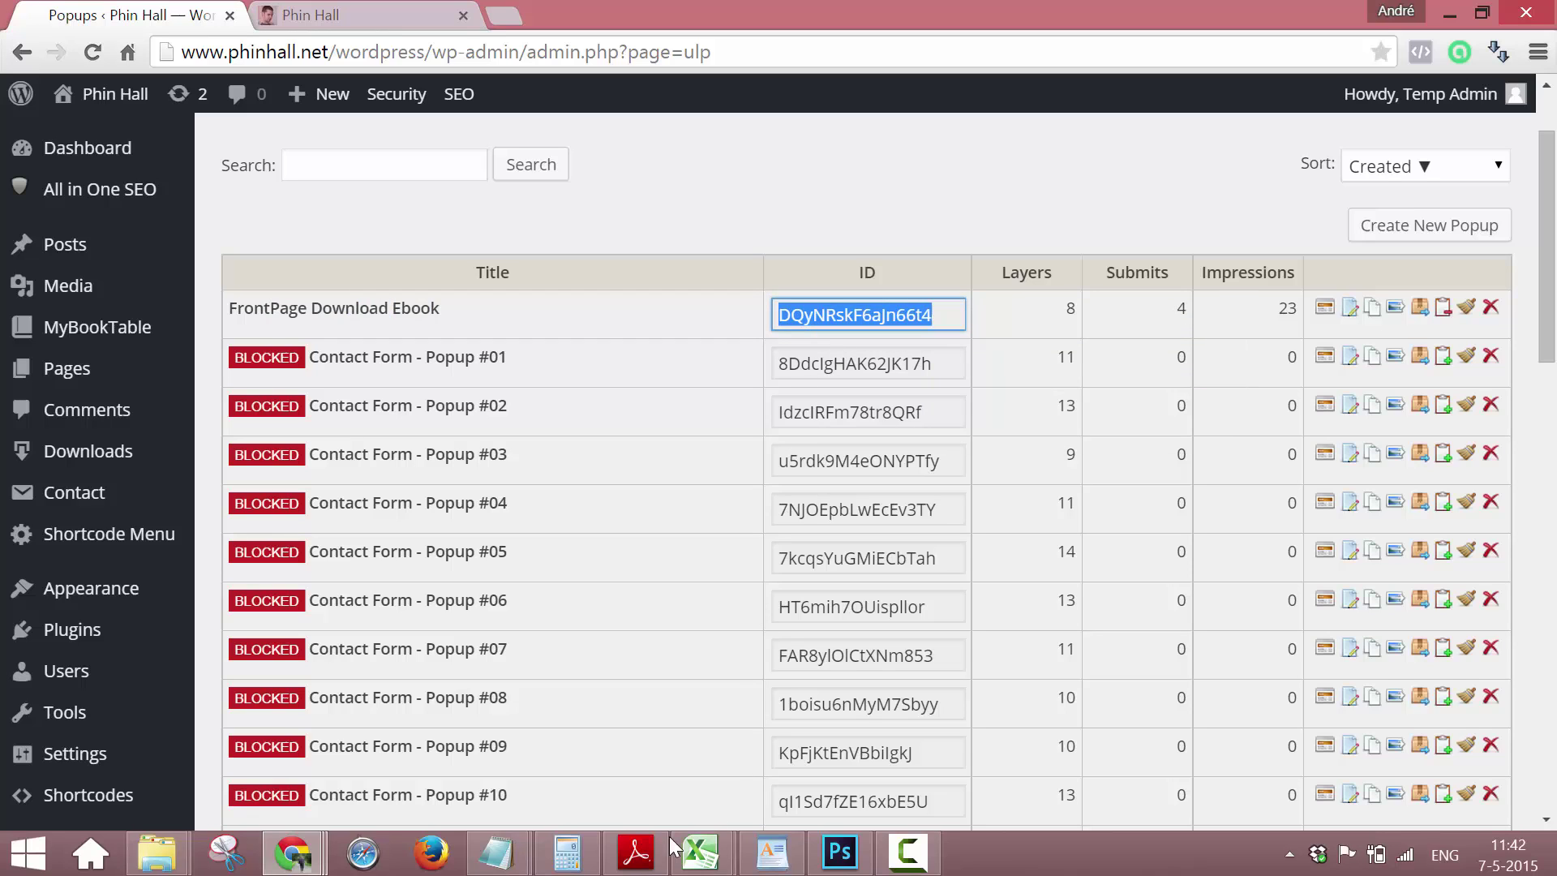
mouse_move(496, 852)
left_click(421, 782)
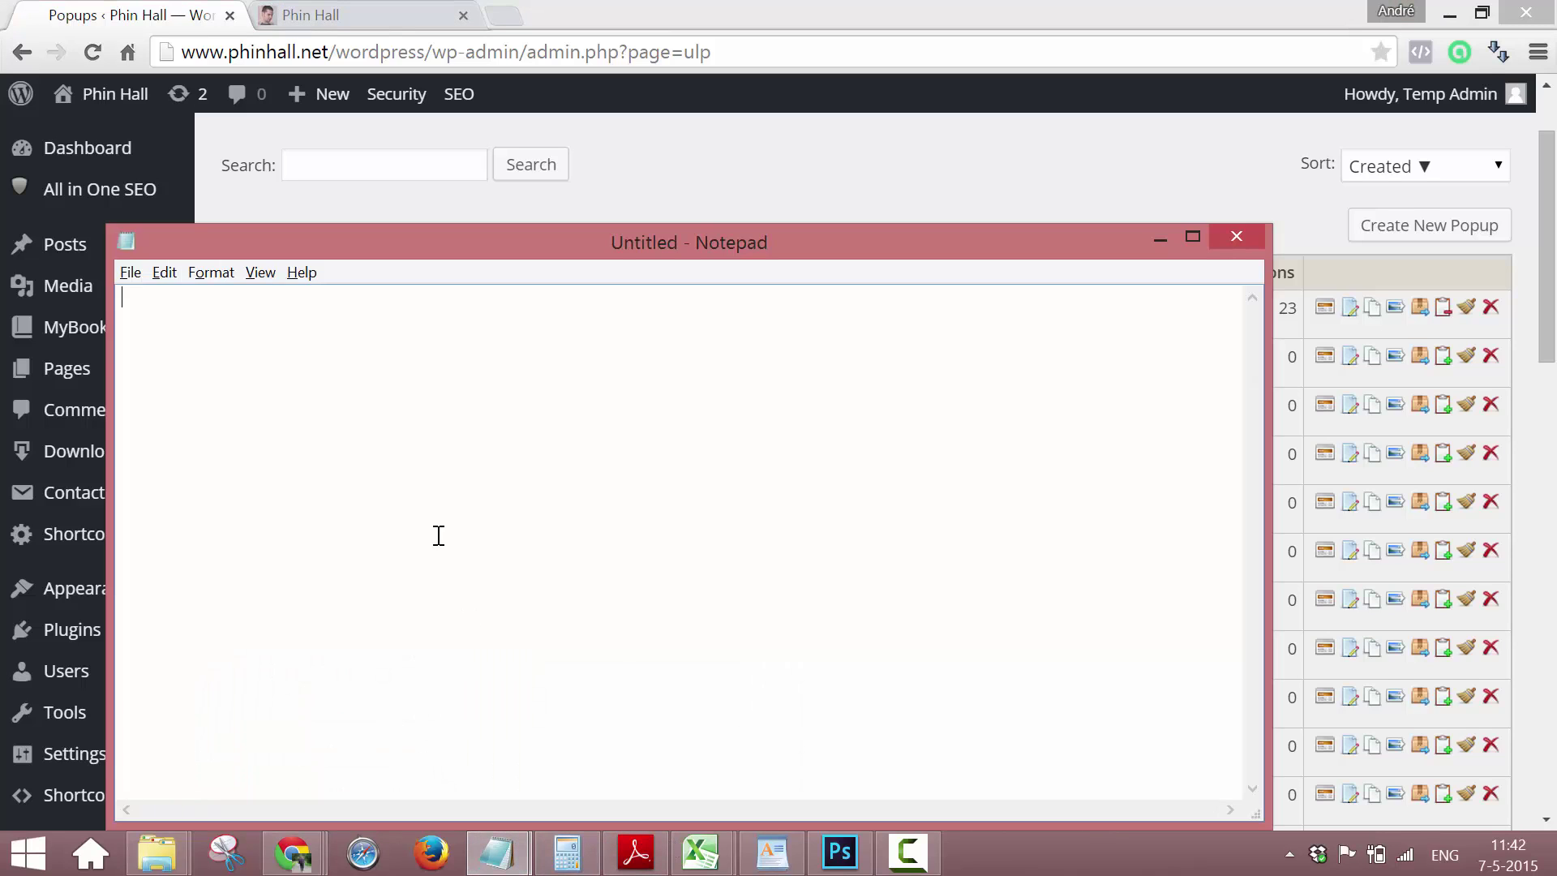
right_click(339, 380)
left_click(394, 476)
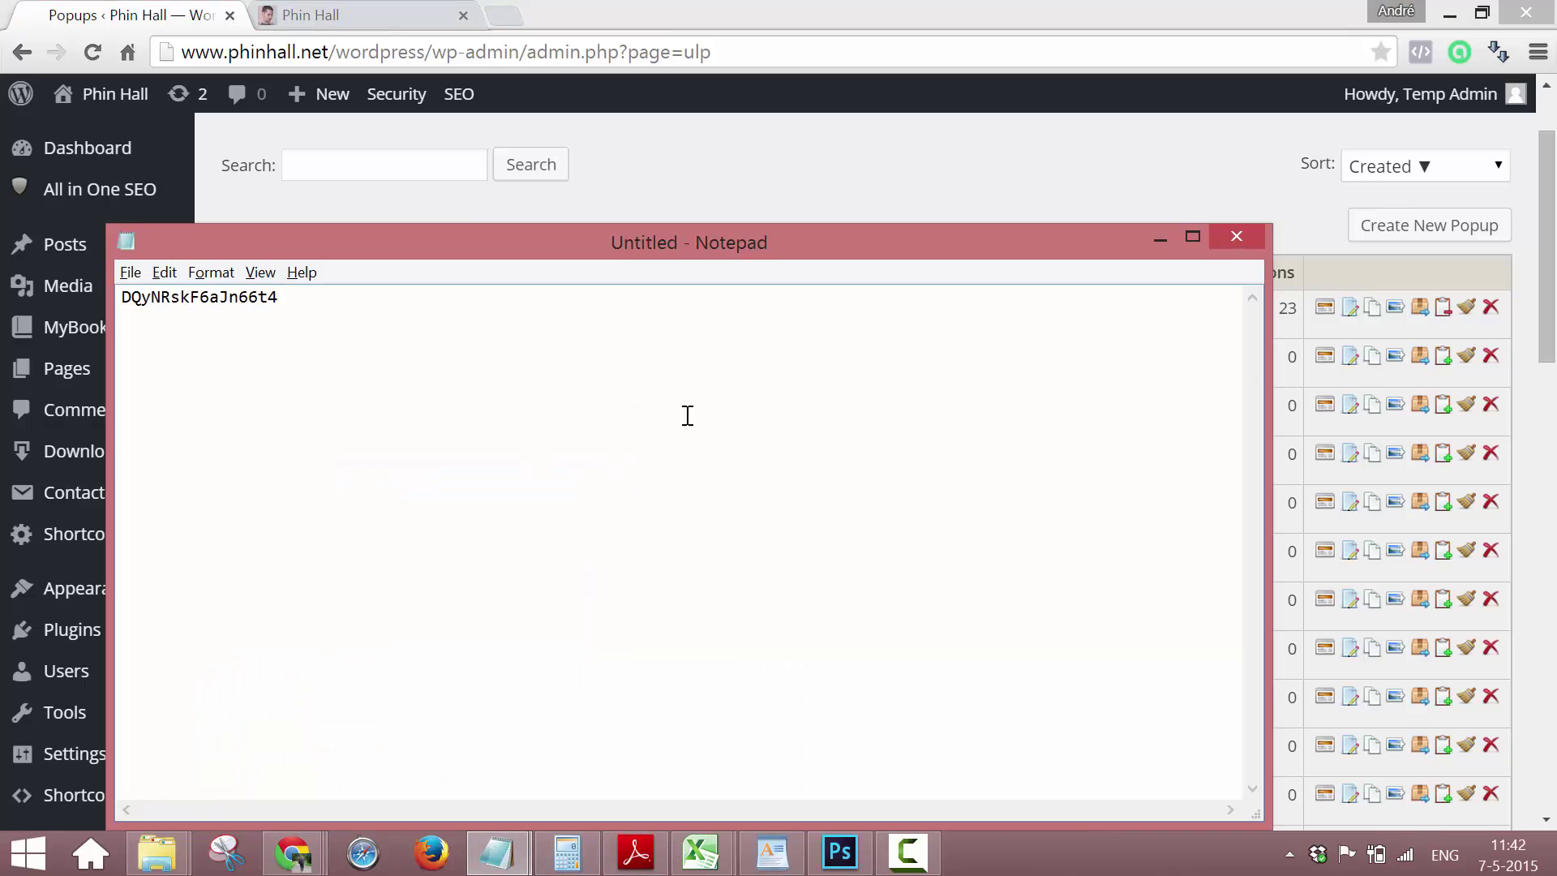
left_click(130, 300)
key("Return")
key("Return")
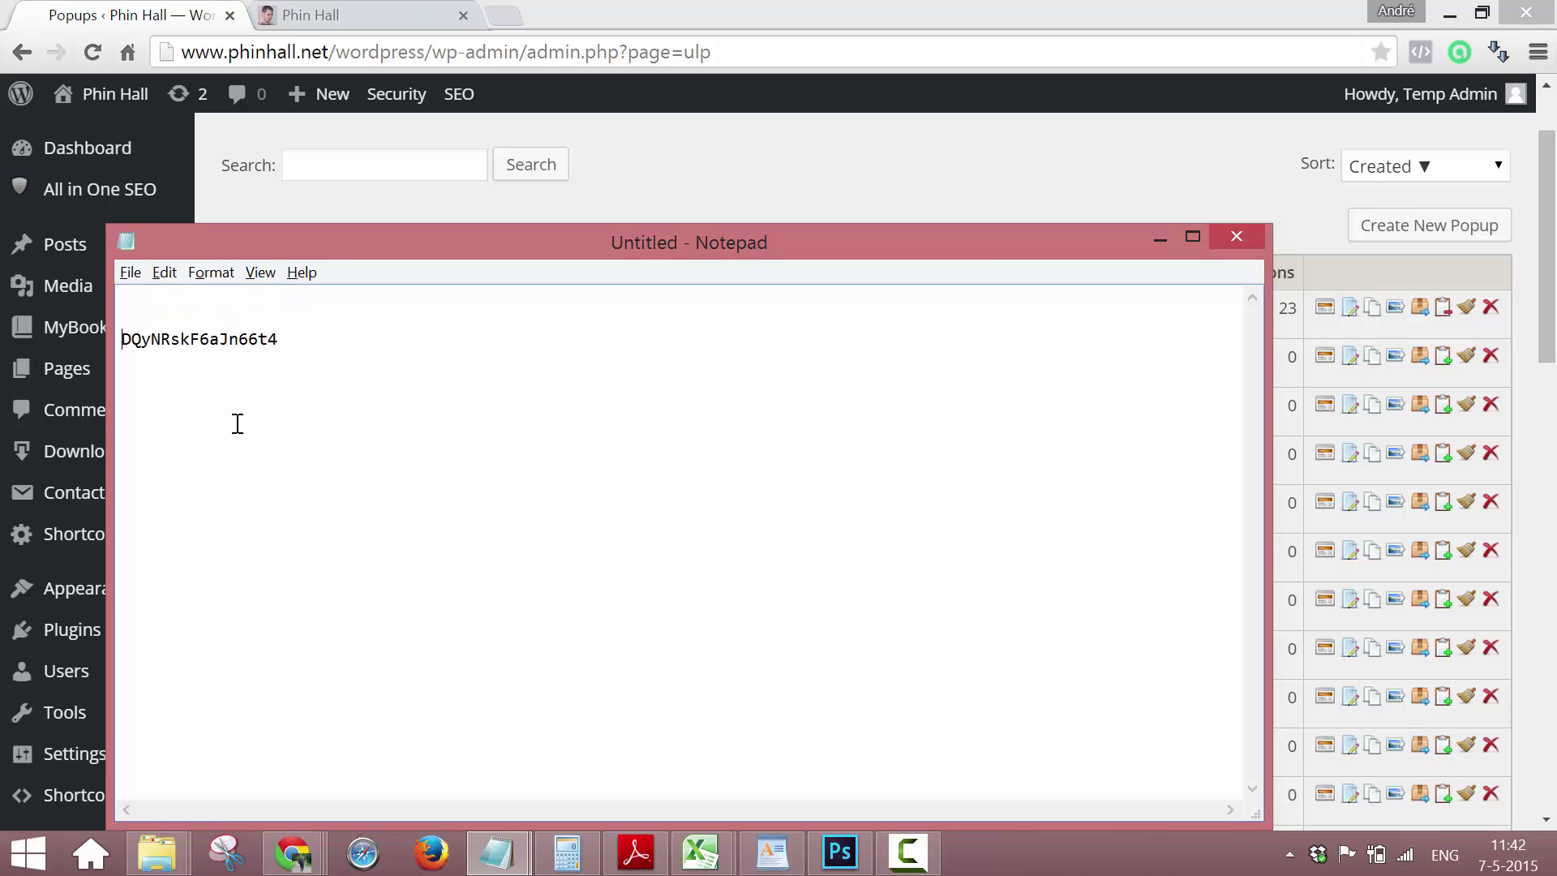
left_click(640, 178)
scroll(393, 411, "down", 7)
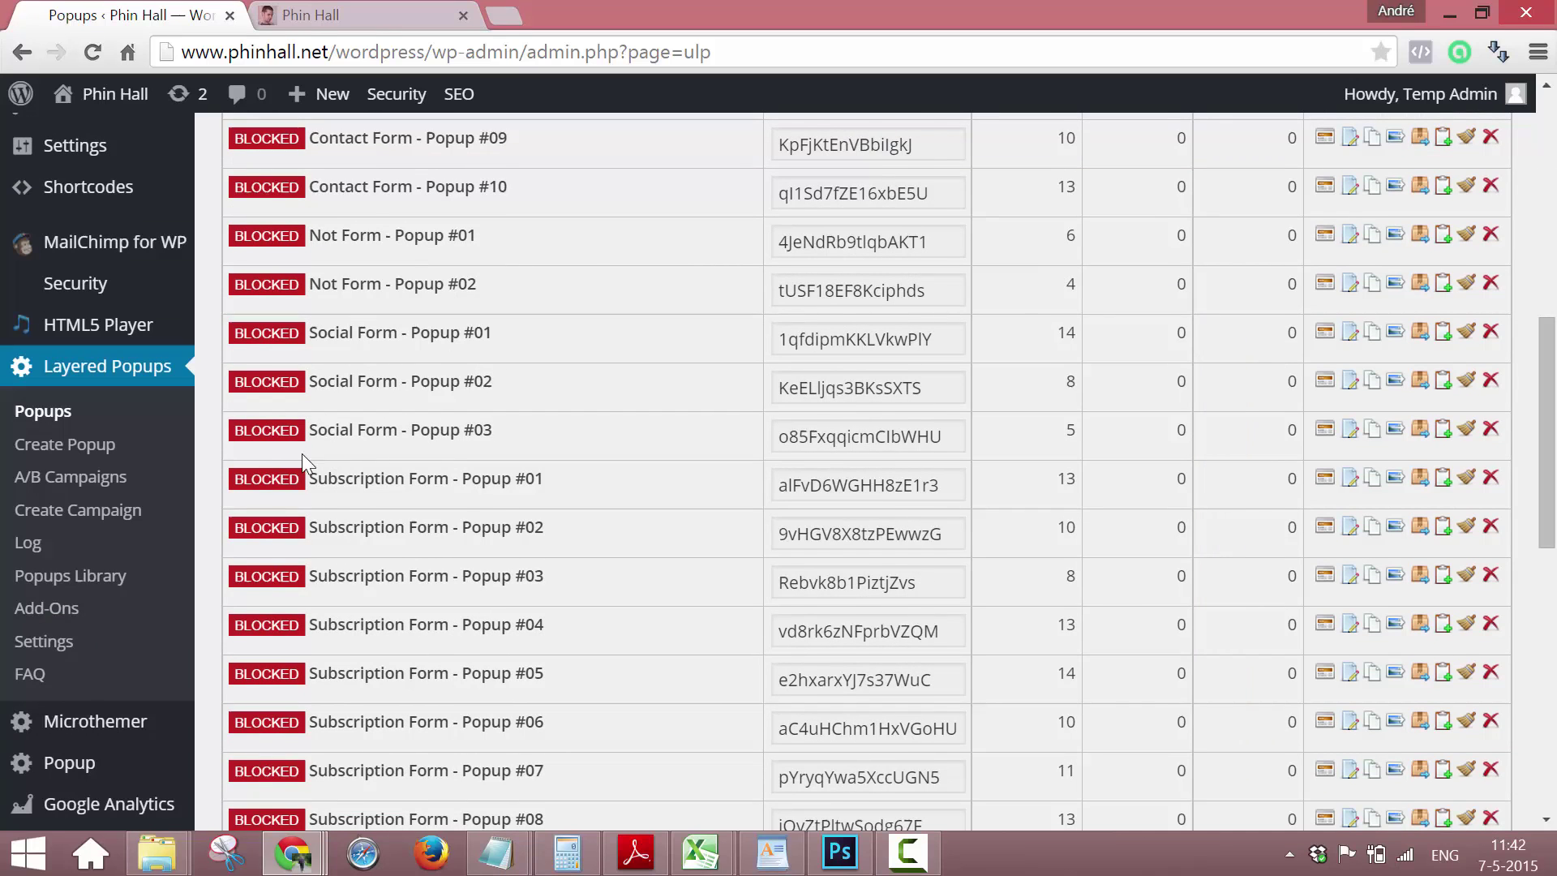
- Copy return ulp_open('OBJECT_ID'); from the onclick example on the Layered Popups FAQ page
left_click(25, 679)
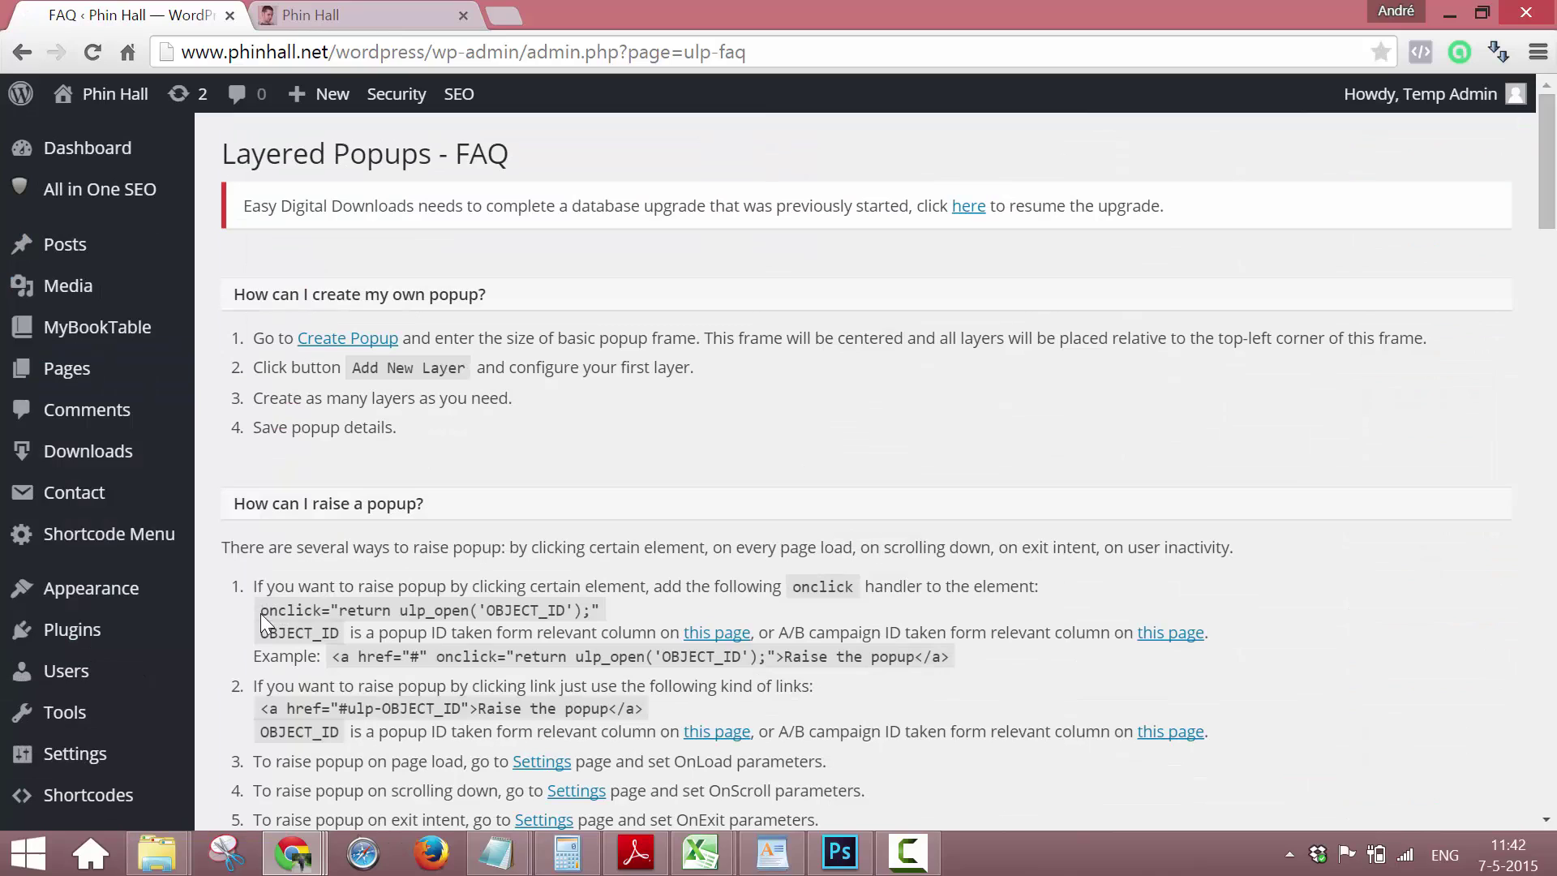
left_click_drag(261, 614, 606, 615)
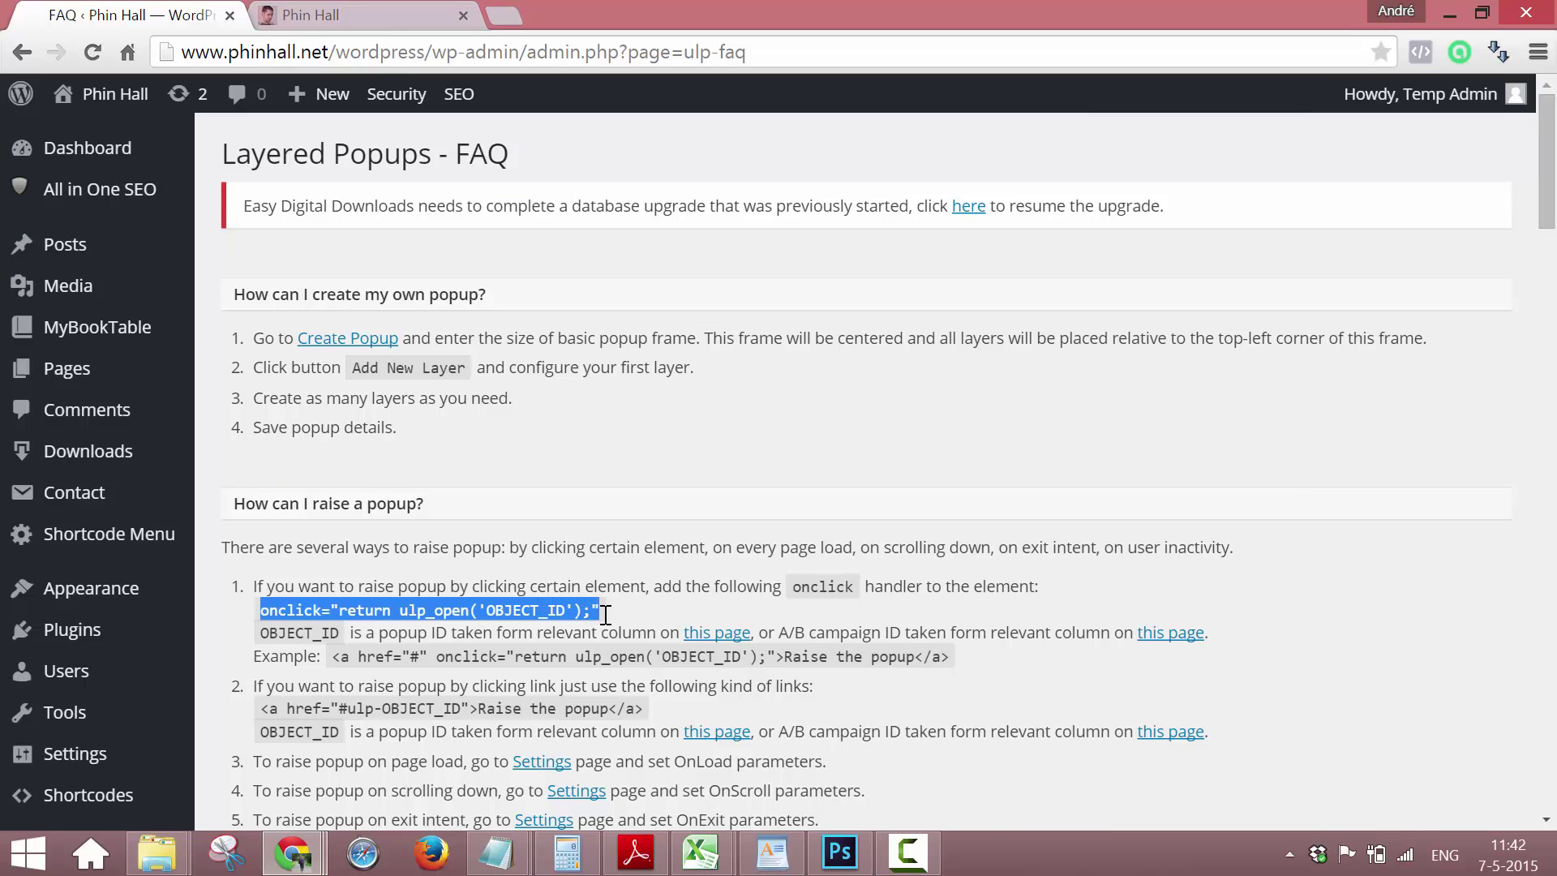
left_click(609, 611)
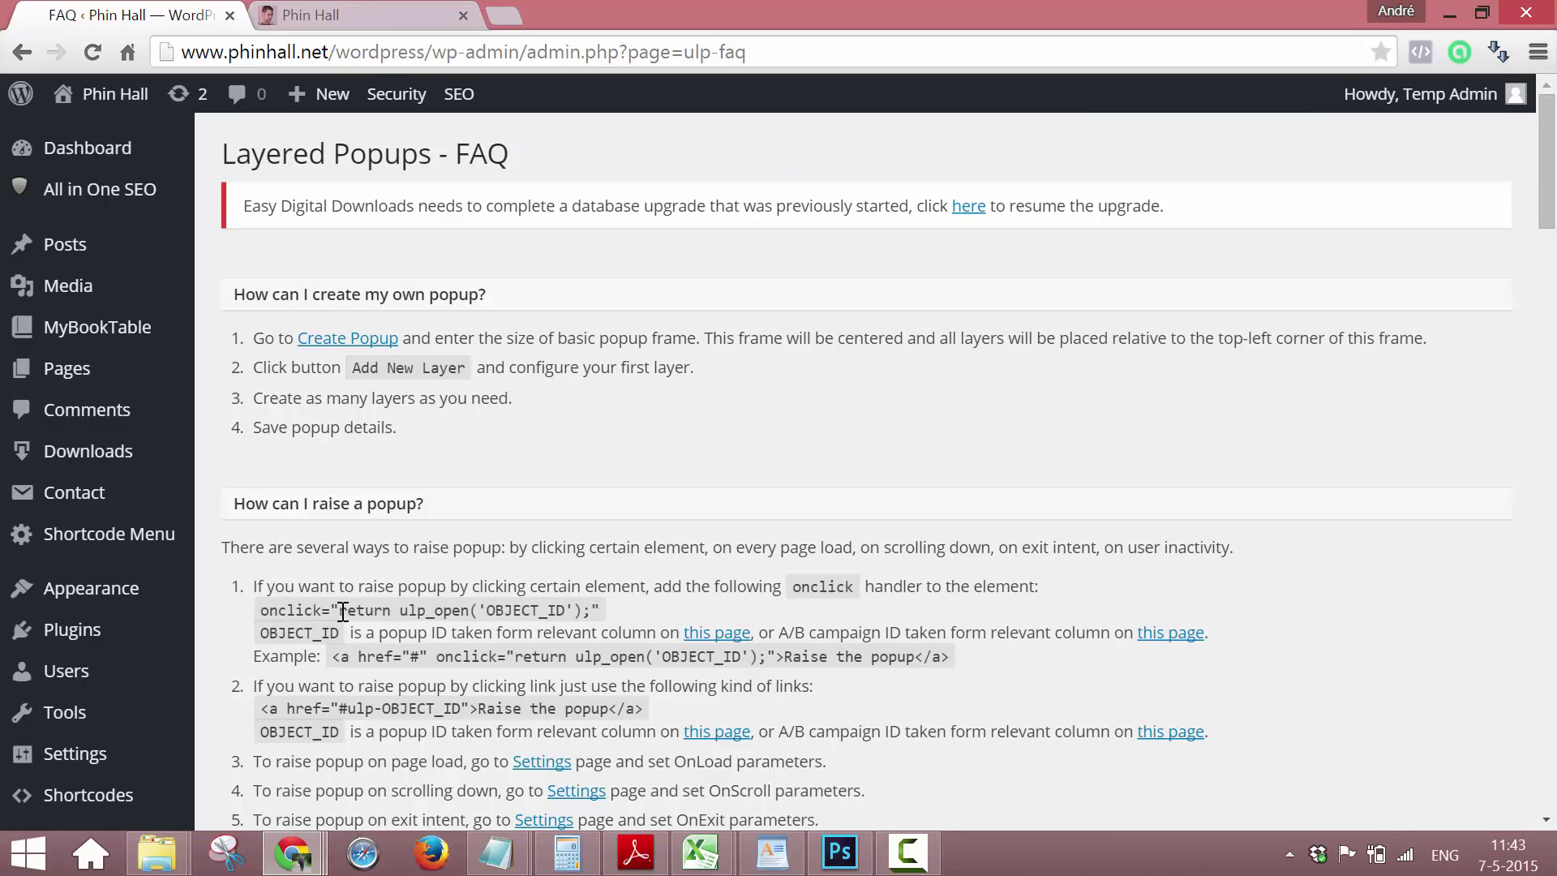
left_click_drag(342, 611, 594, 611)
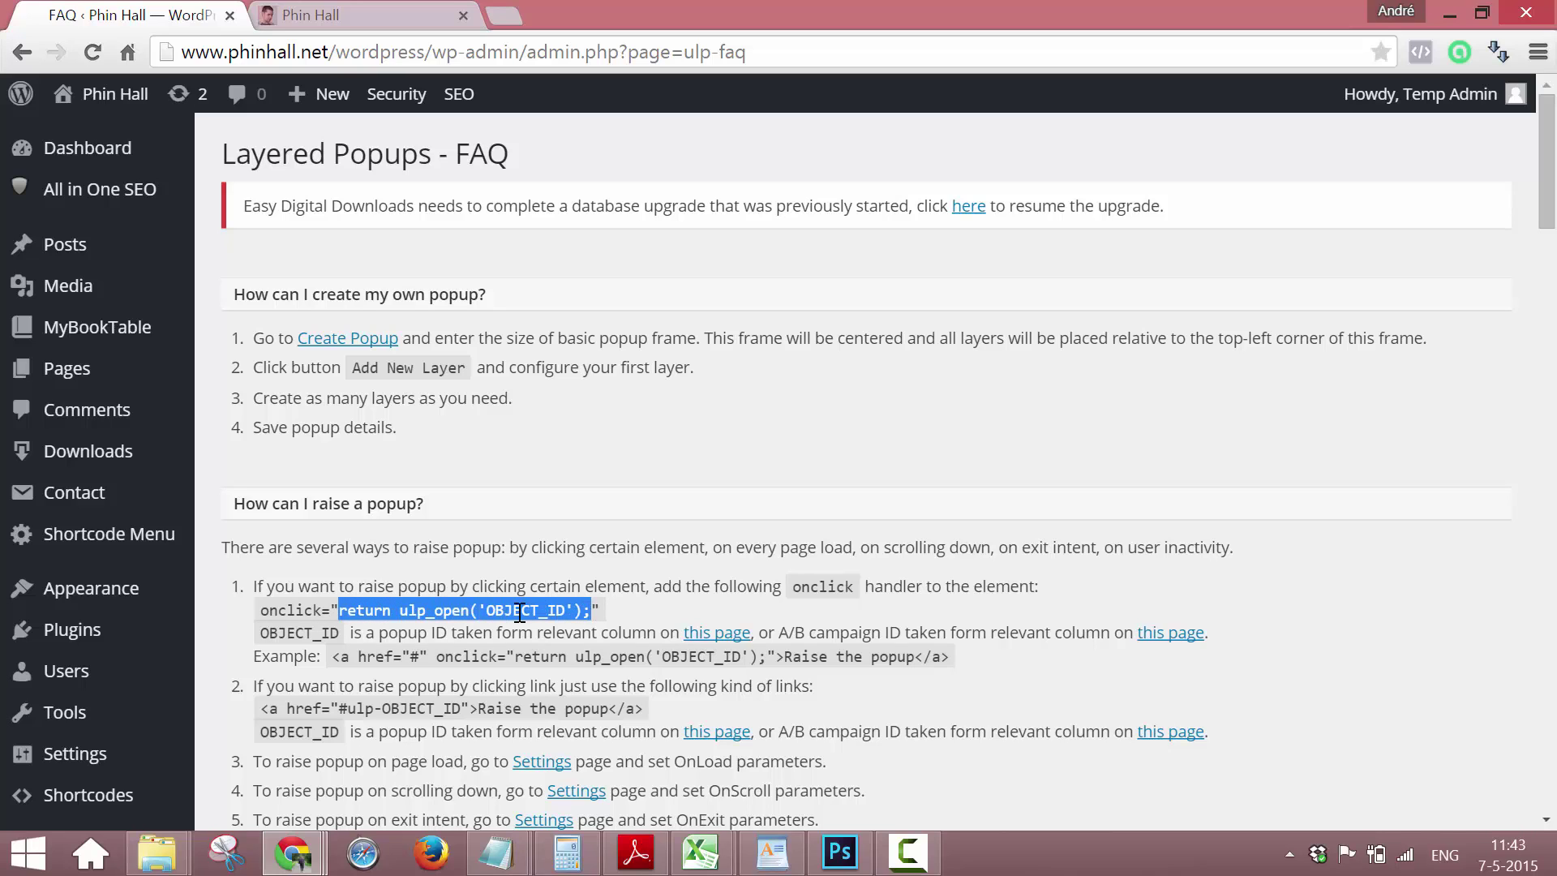
right_click(491, 612)
left_click(525, 630)
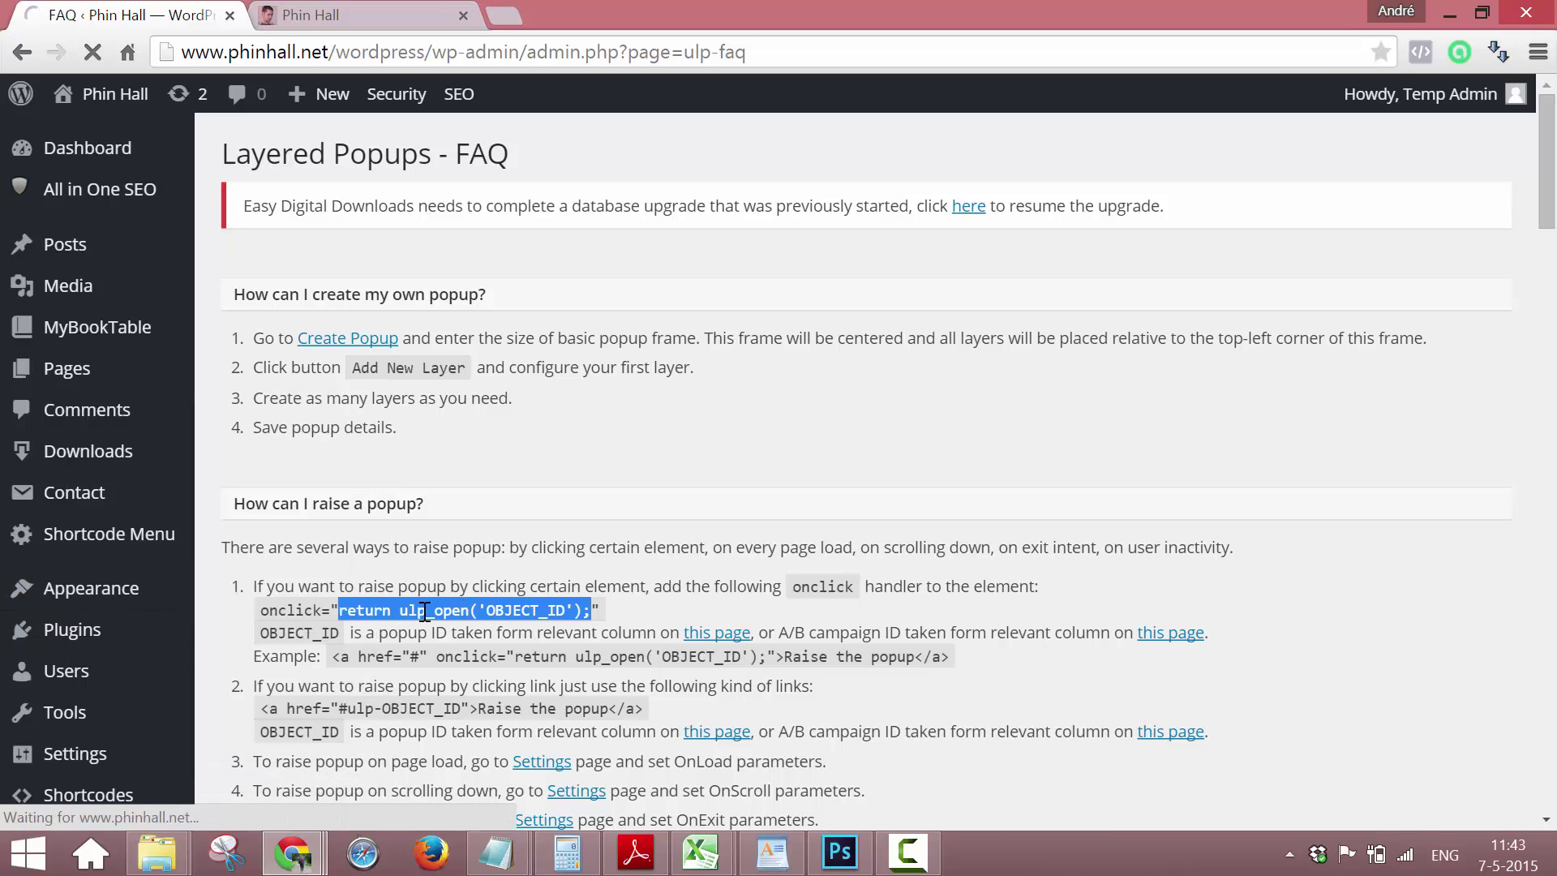
- Paste the code into Notepad and swap OBJECT_ID for DQyNRskF6aJn66t4
left_click(544, 820)
mouse_move(499, 851)
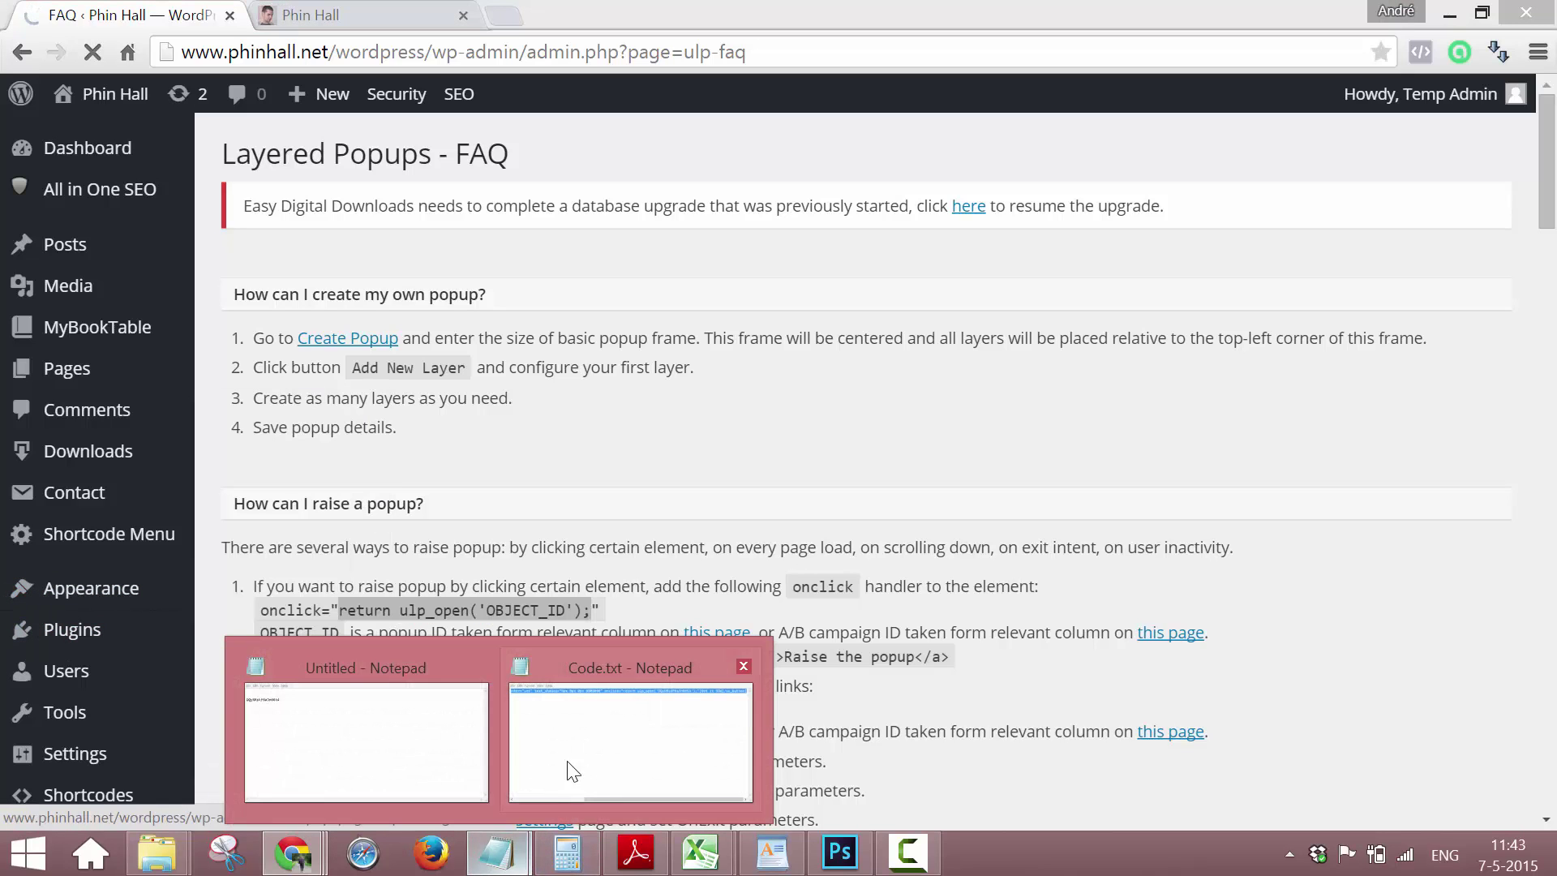
left_click(300, 741)
right_click(166, 298)
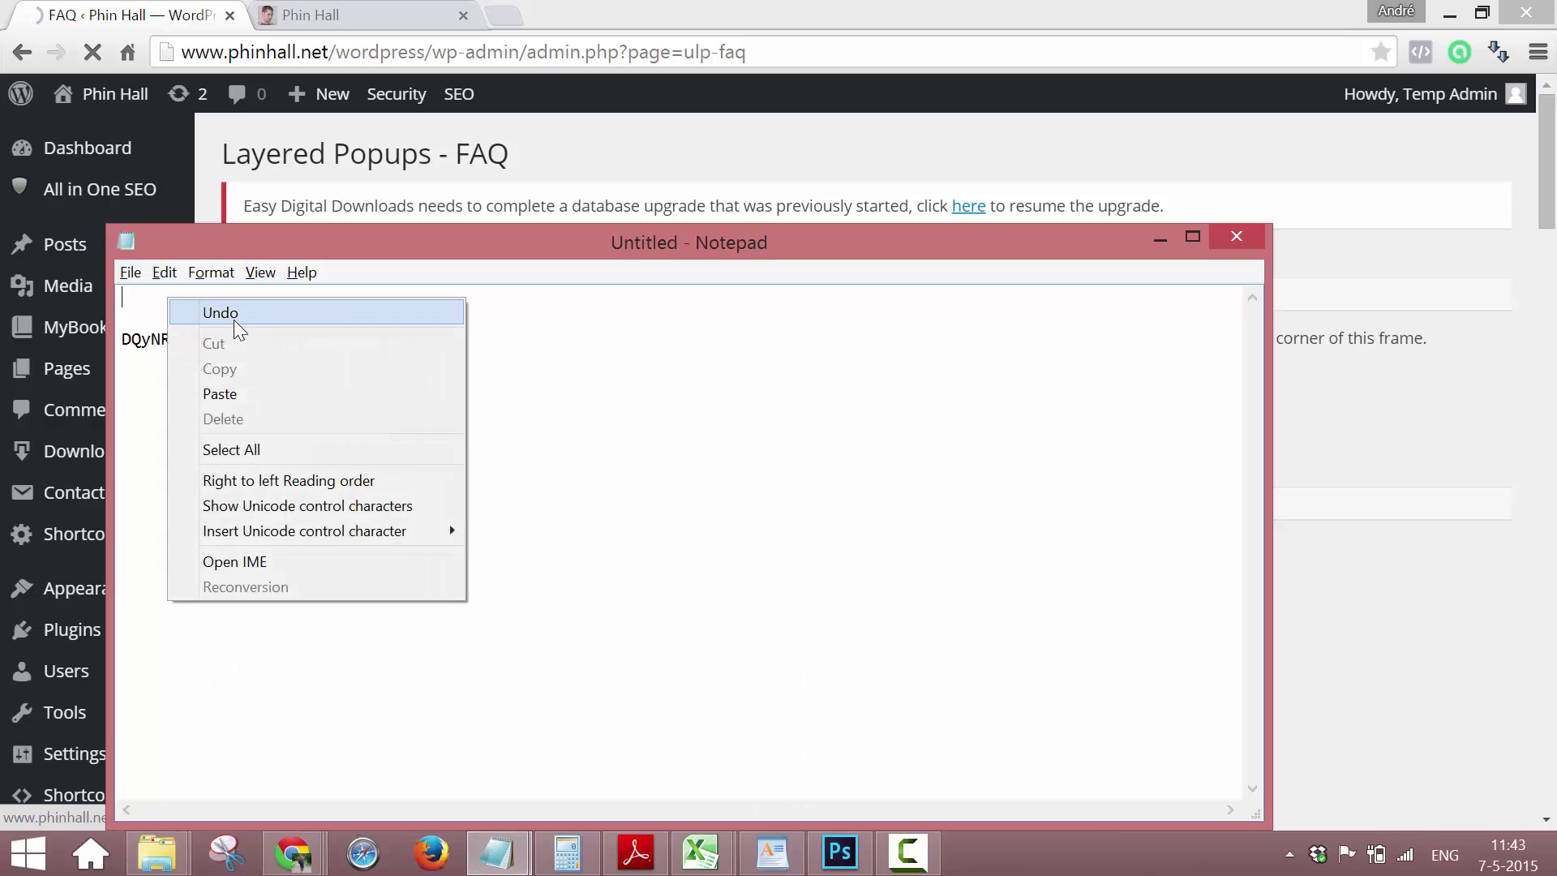
left_click(253, 396)
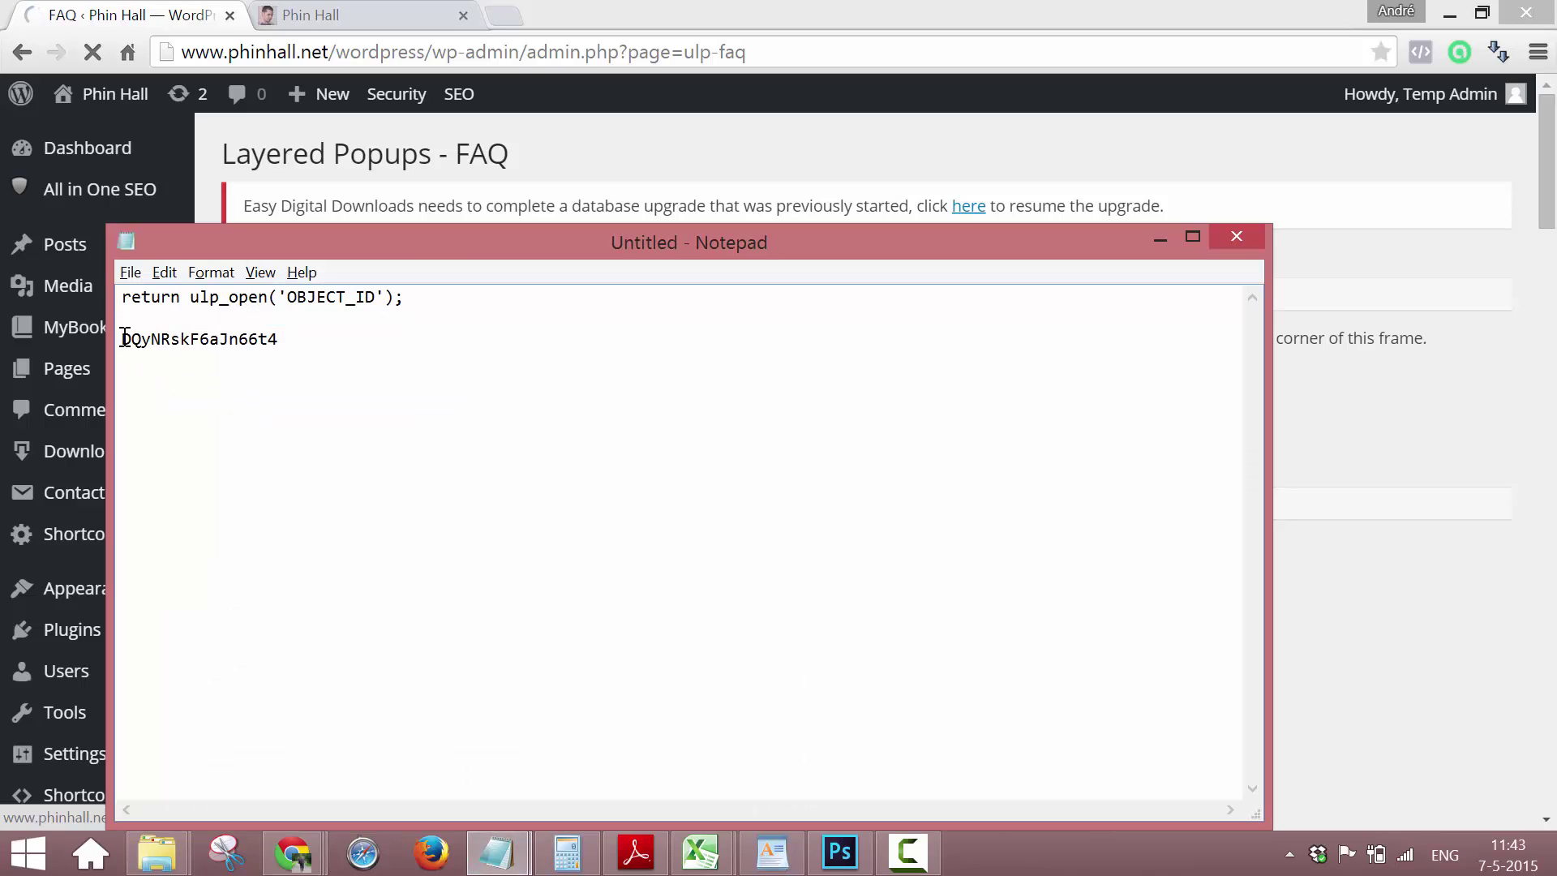
left_click_drag(122, 339, 376, 298)
key("ctrl+x")
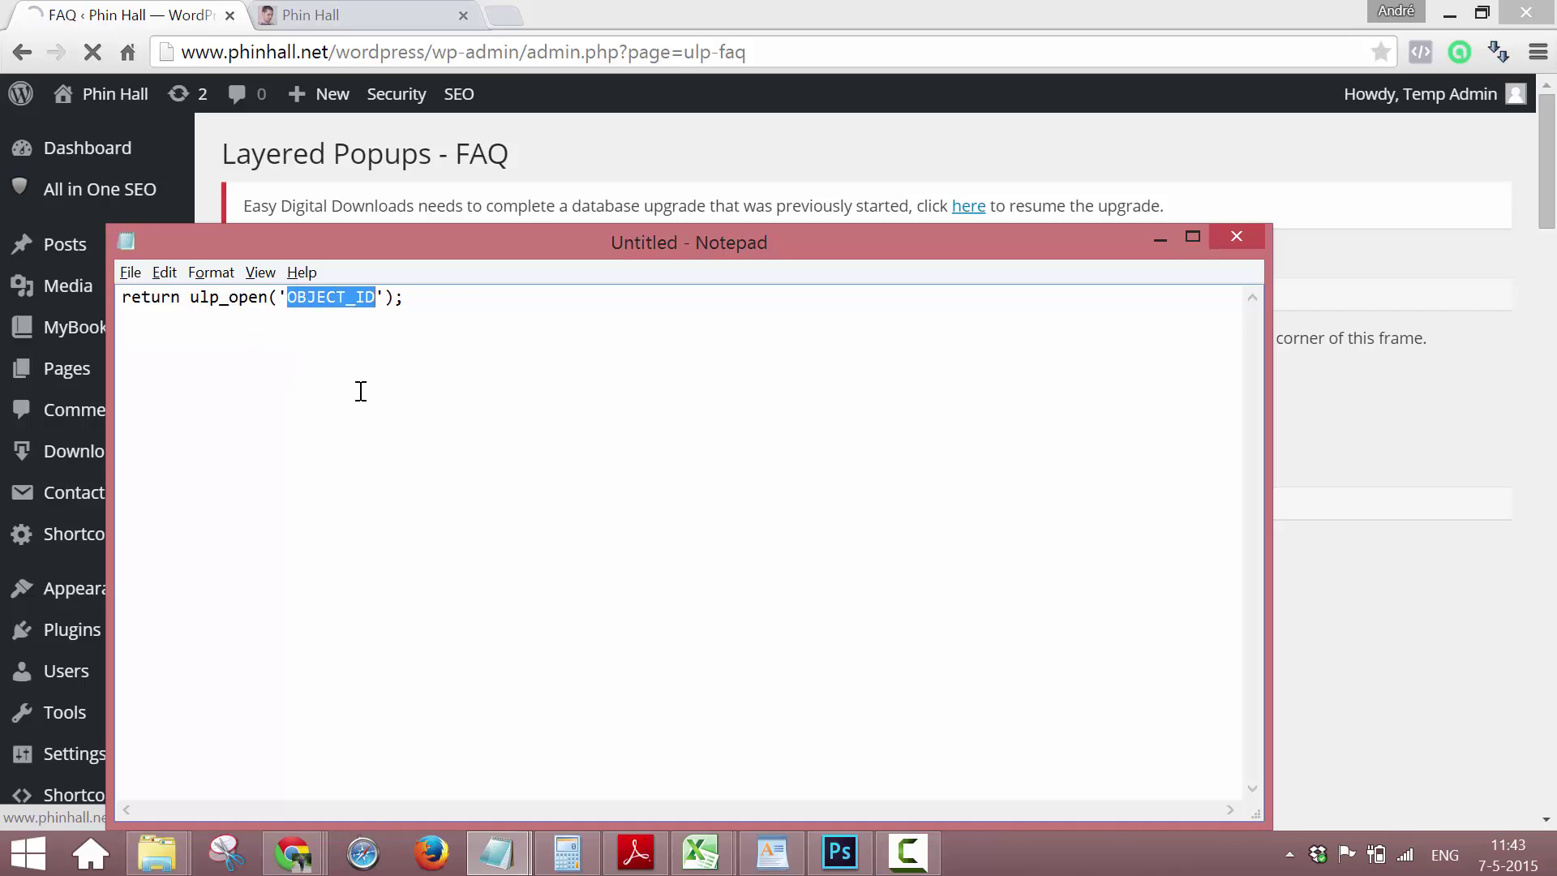
key("ctrl+v")
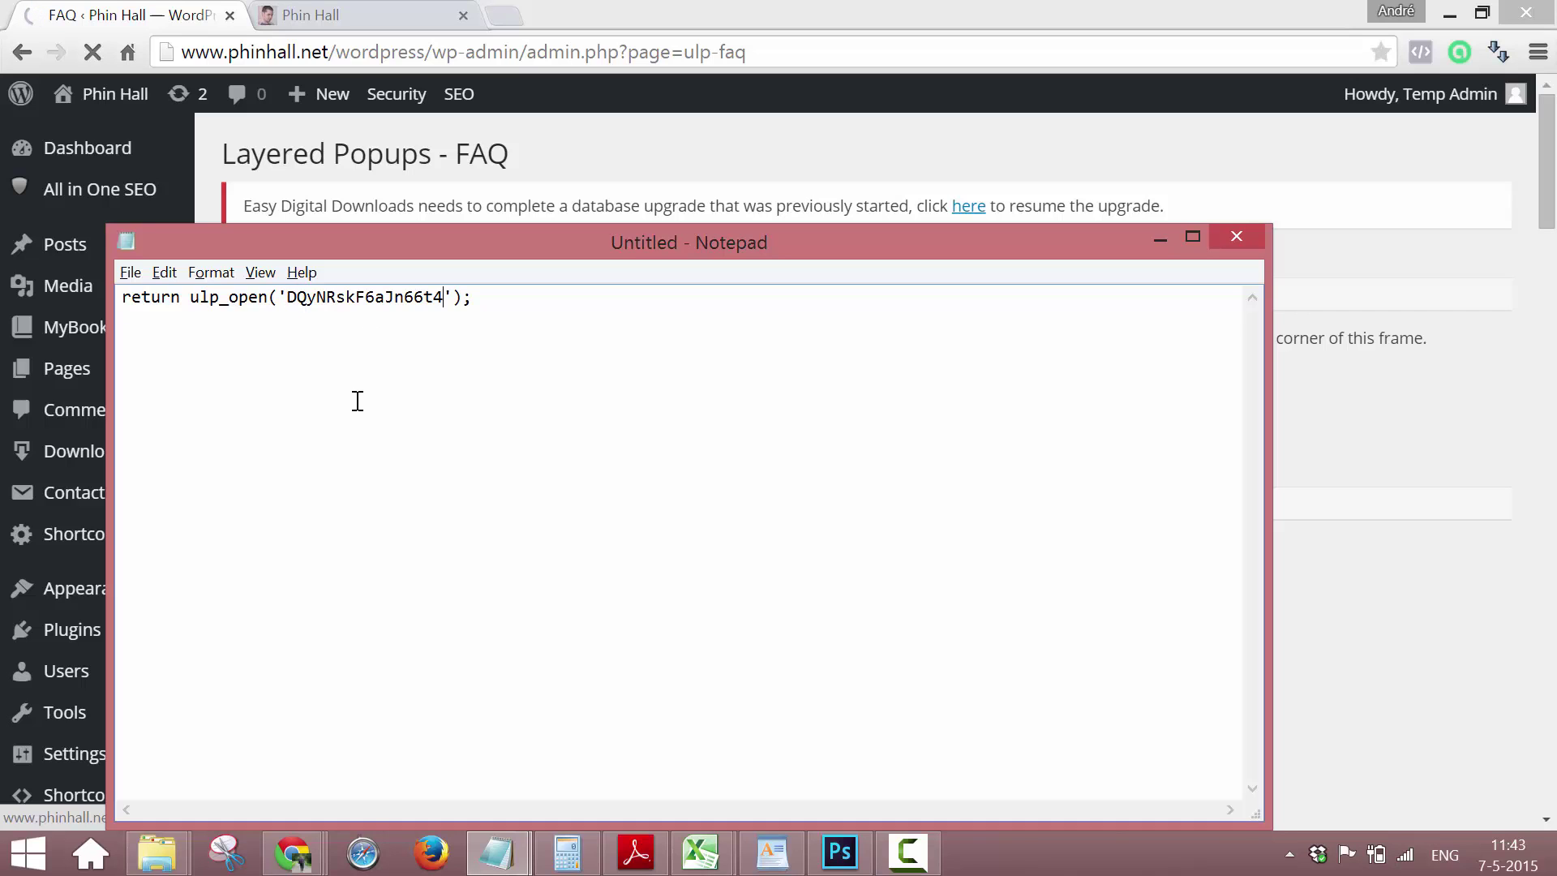
key("alt+Tab")
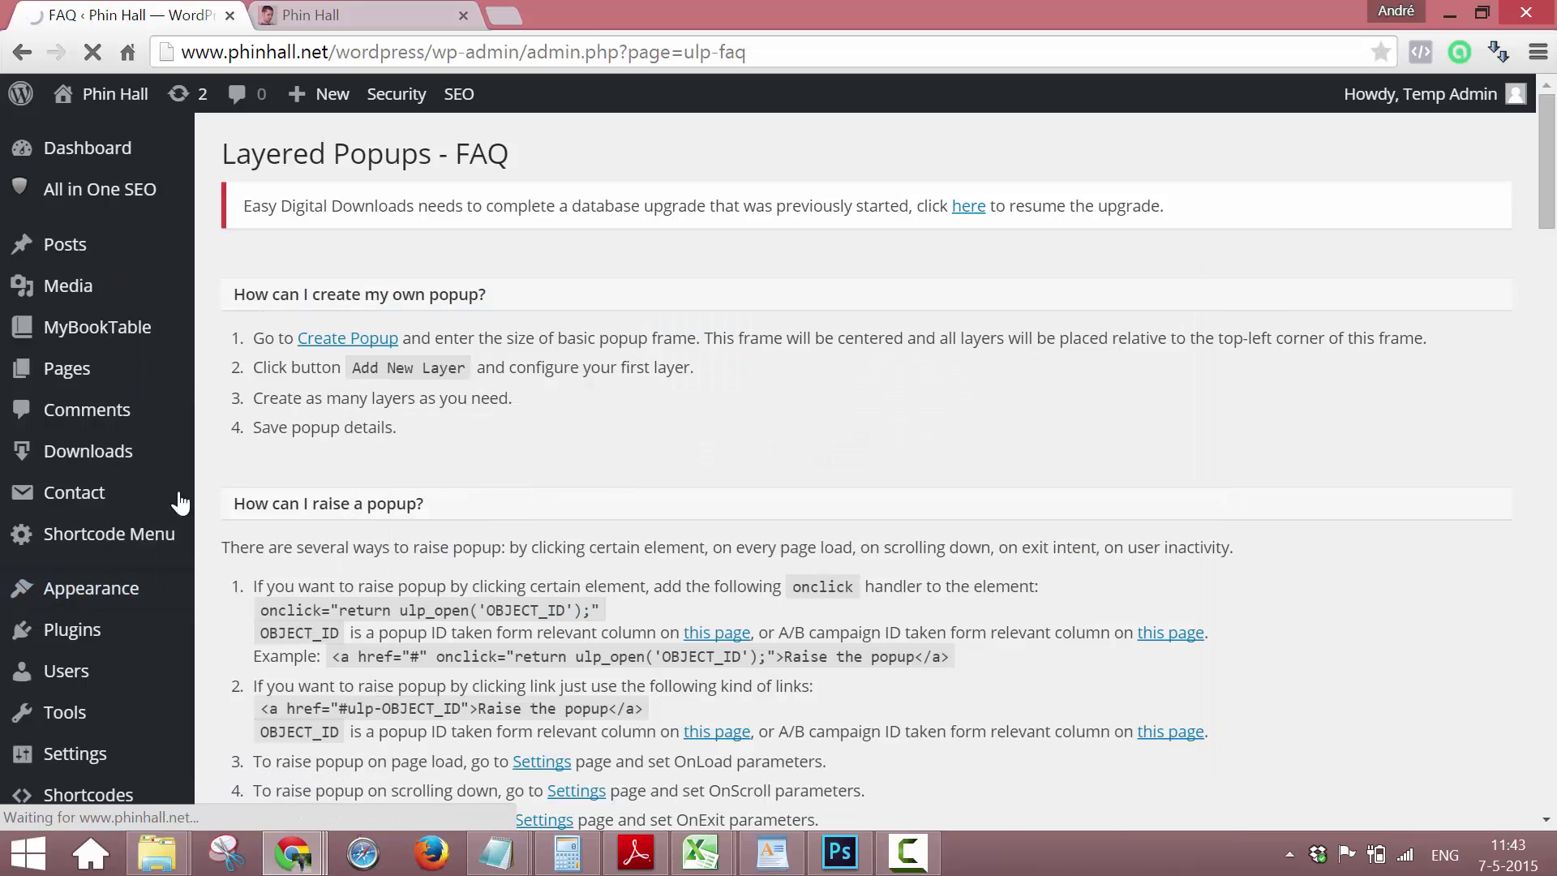
- Open the Visual Editor widget under Responsive Column Widgets and place the cursor below its promo text
mouse_move(101, 593)
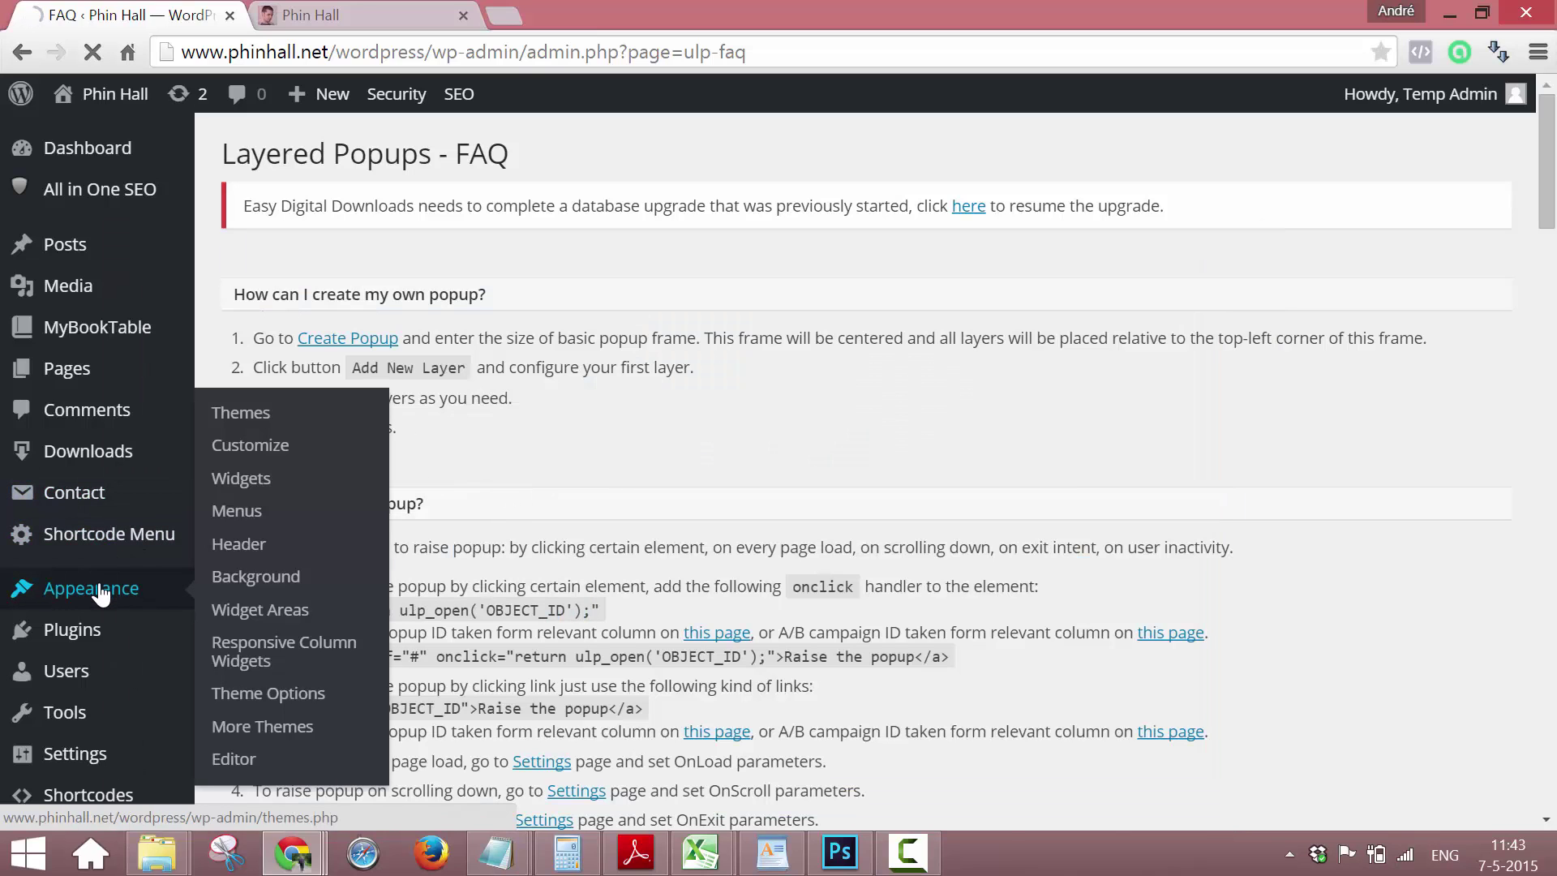
left_click(248, 483)
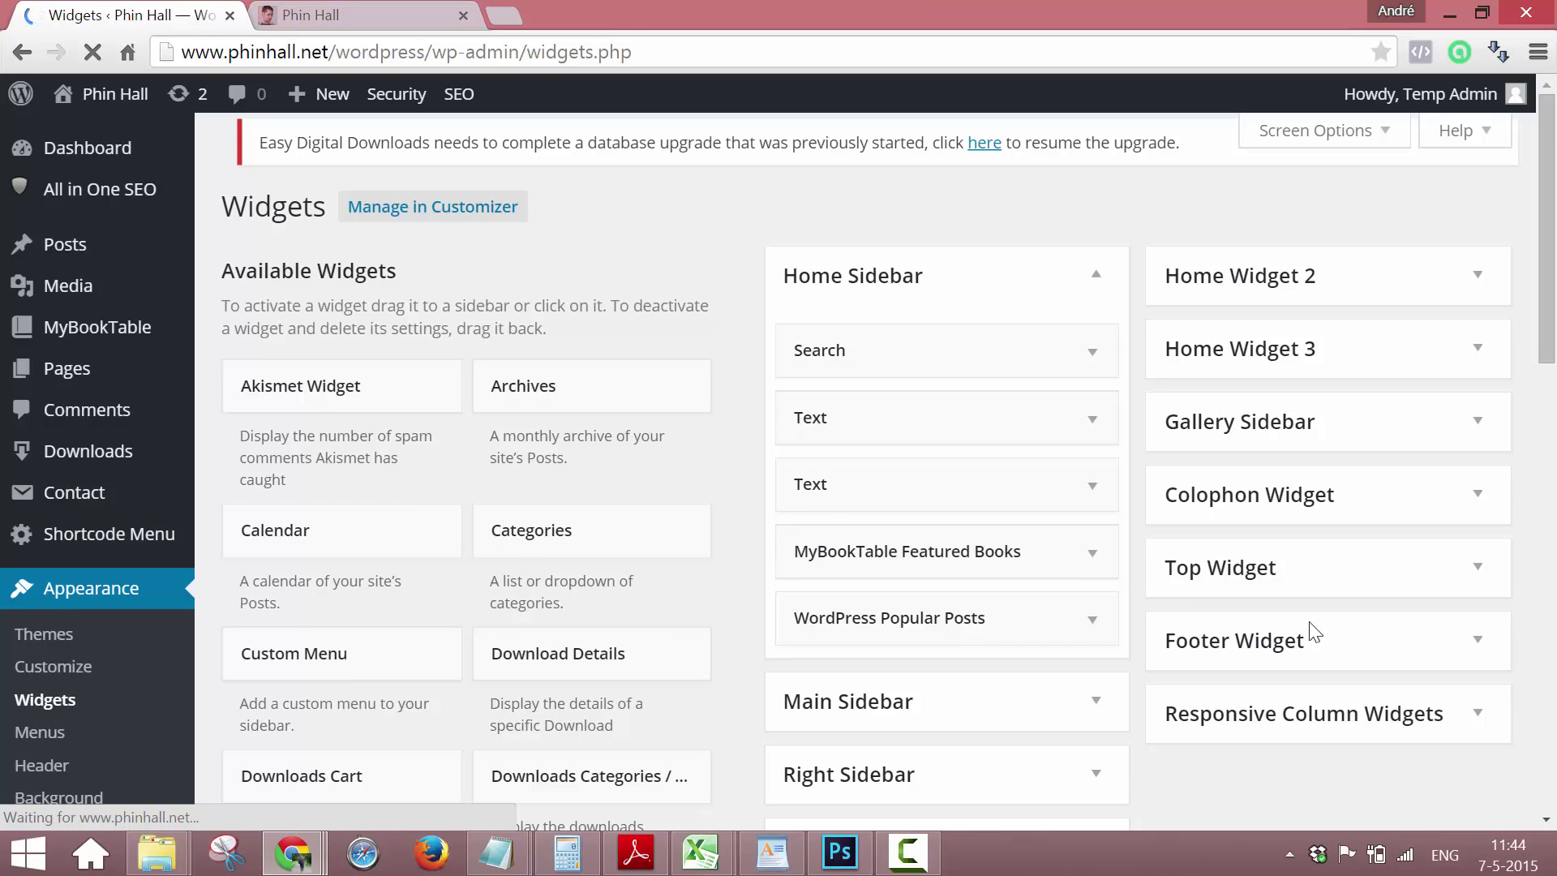
scroll(1468, 689, "down", 3)
left_click(1478, 493)
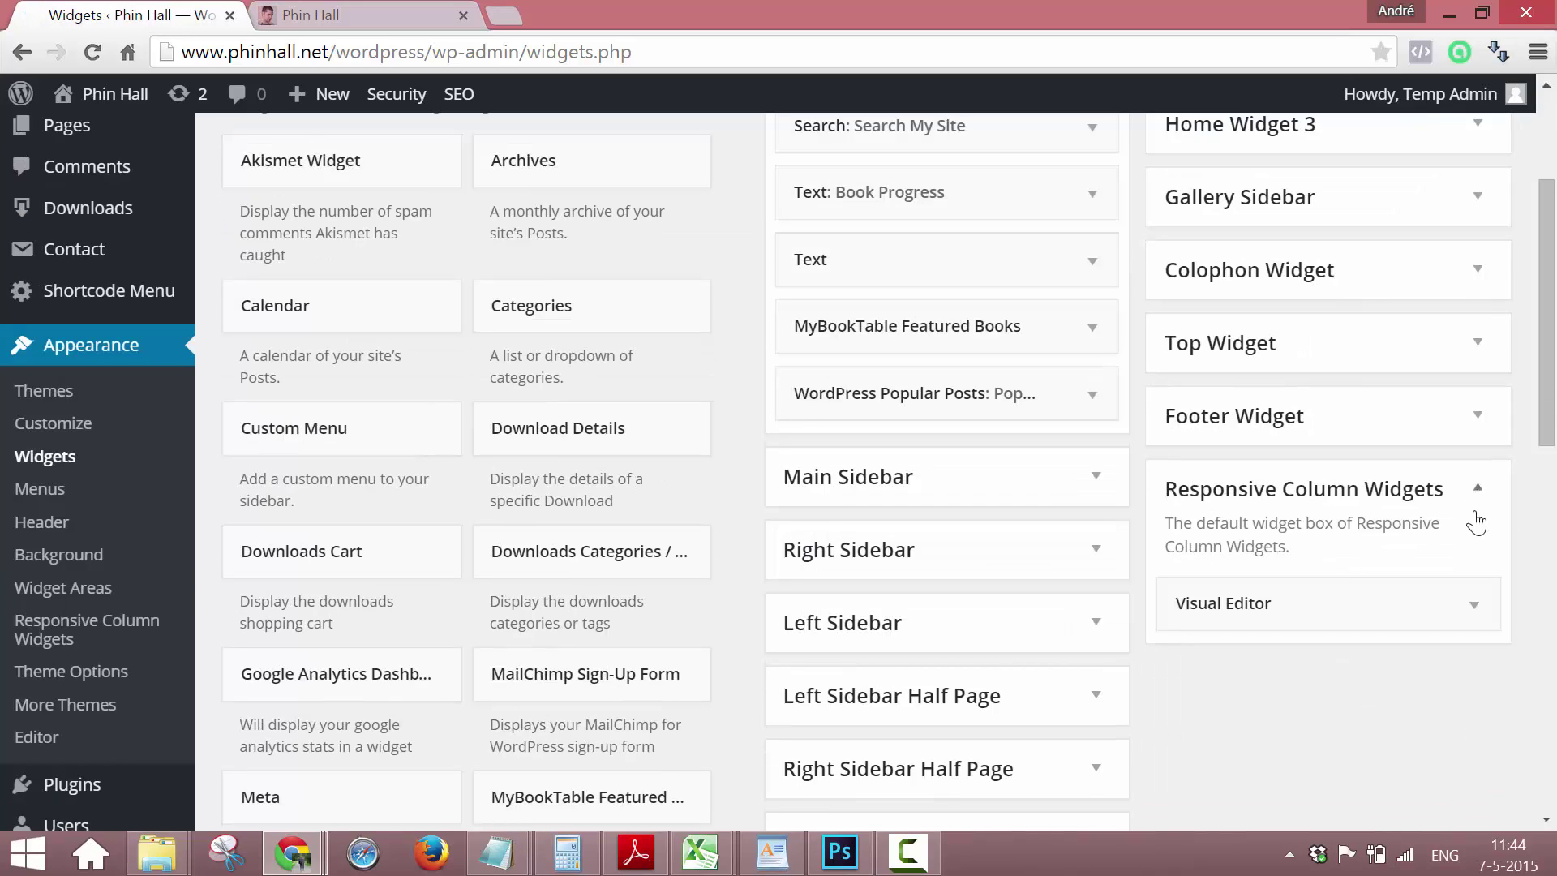
left_click(1474, 616)
scroll(1327, 680, "down", 5)
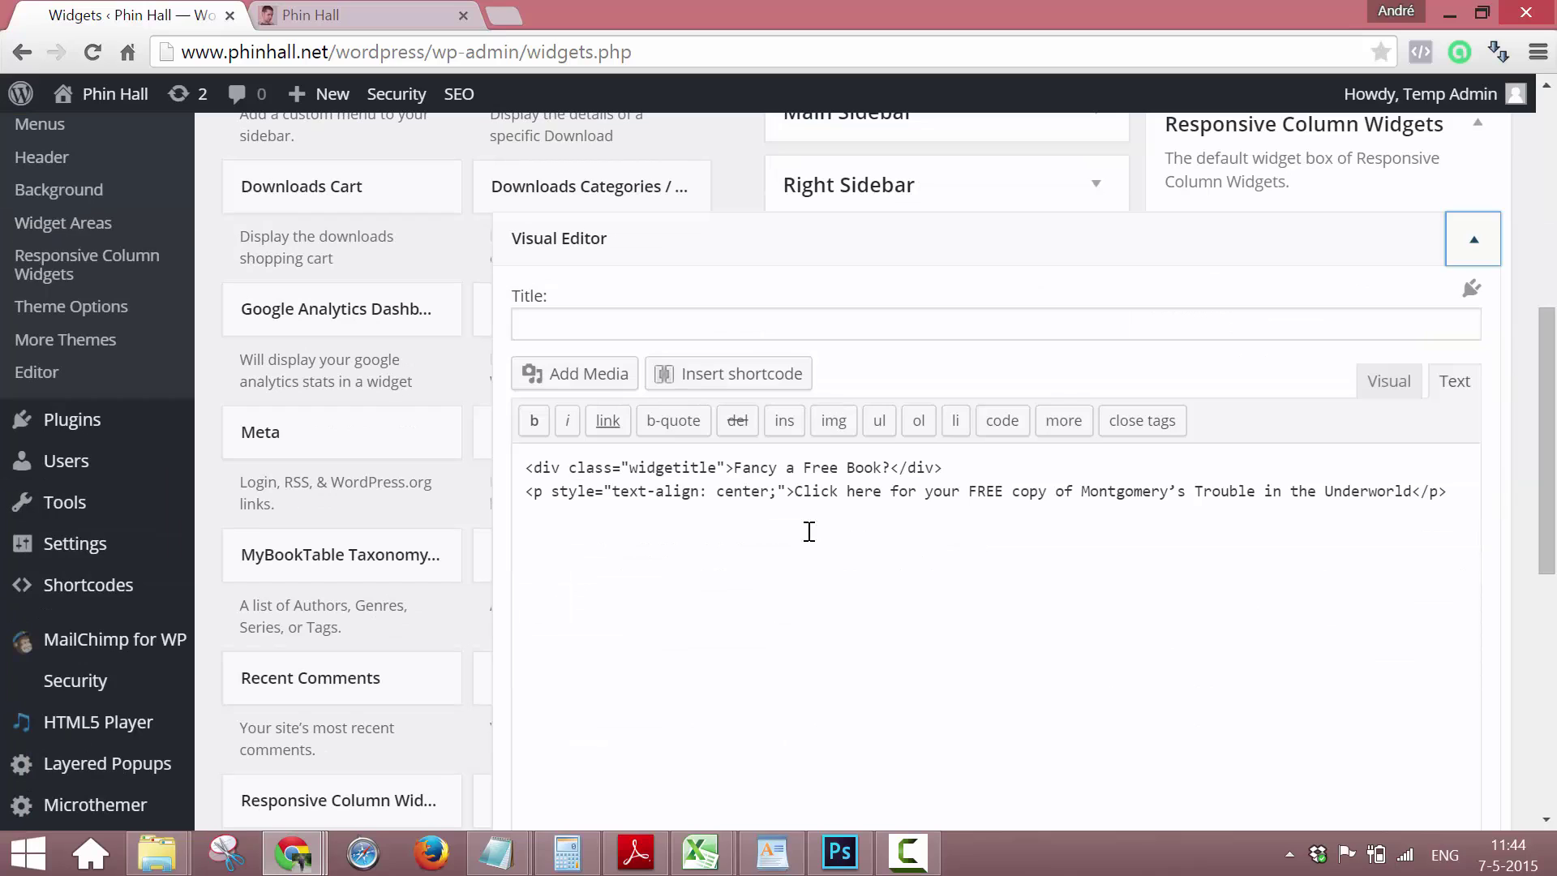
left_click(730, 531)
- Insert a Button shortcode and set its link to #
left_click(767, 385)
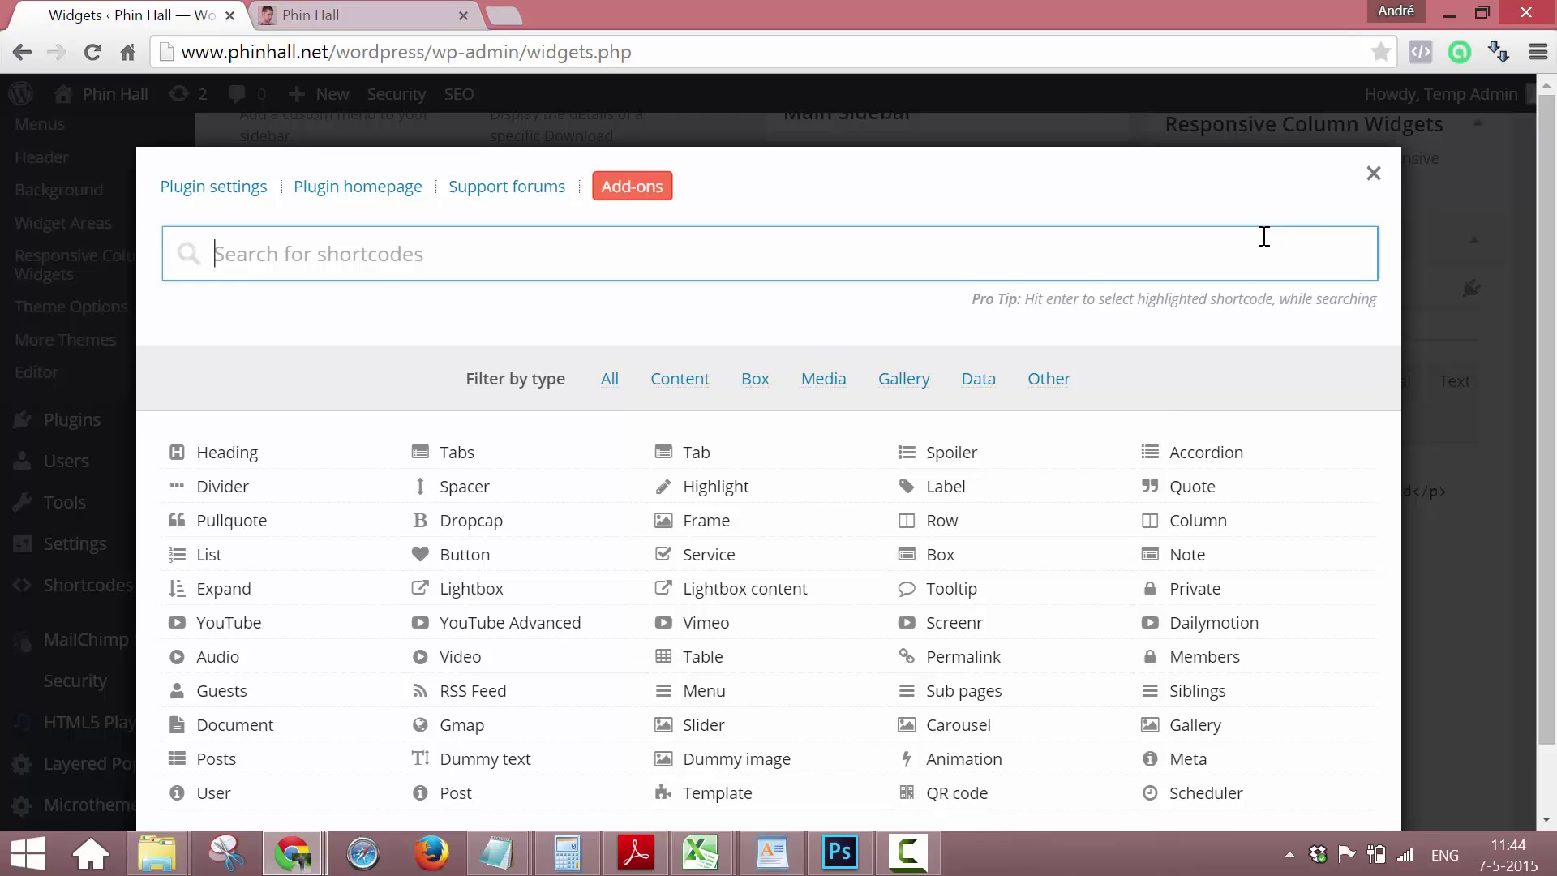
left_click(1373, 173)
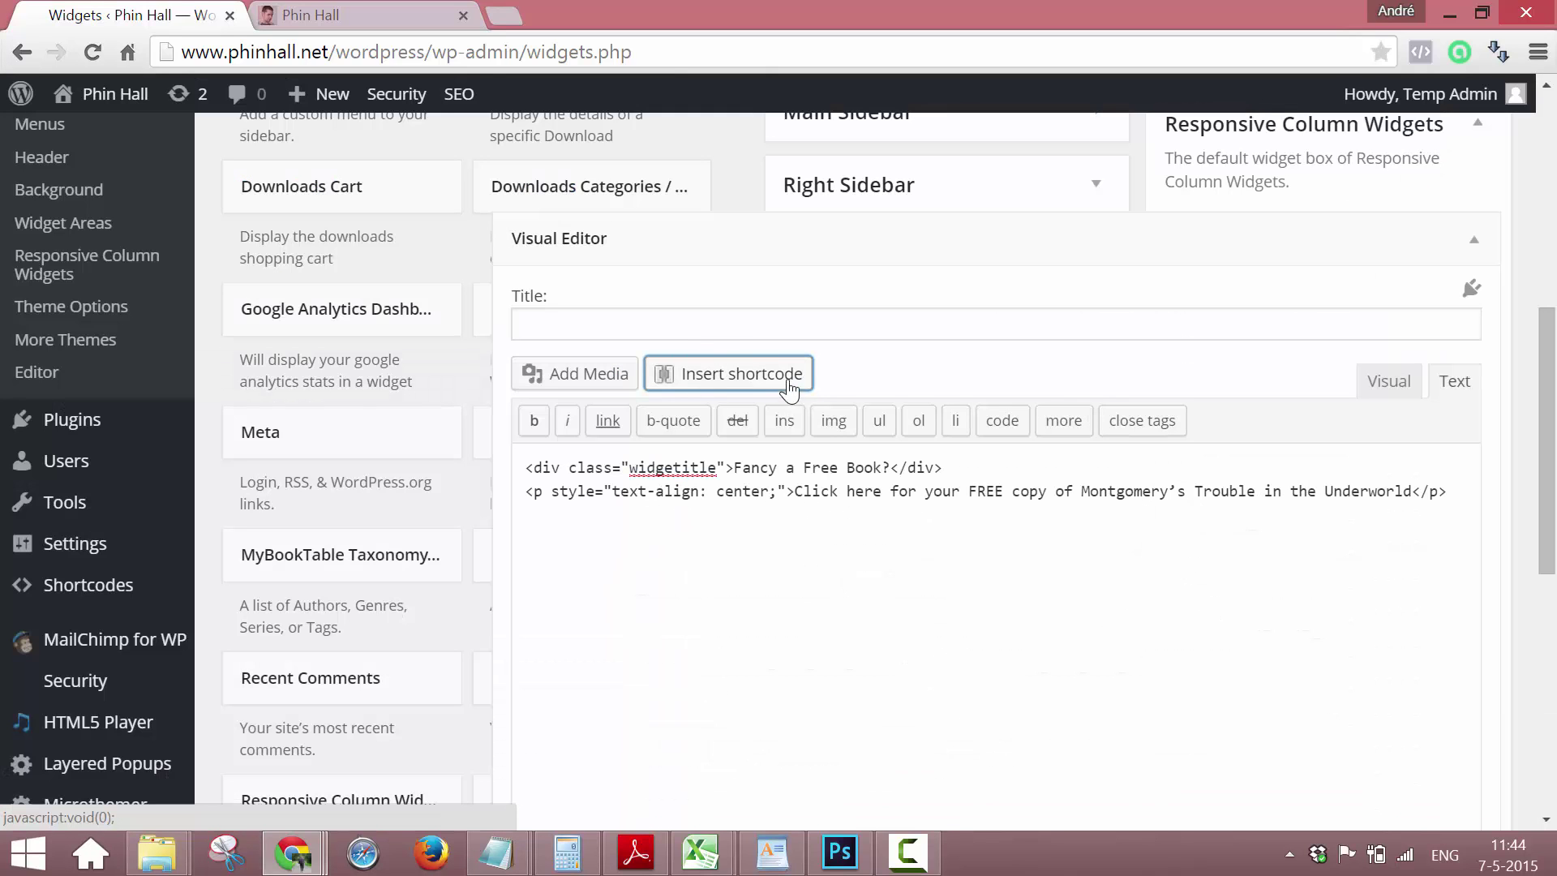
left_click(710, 381)
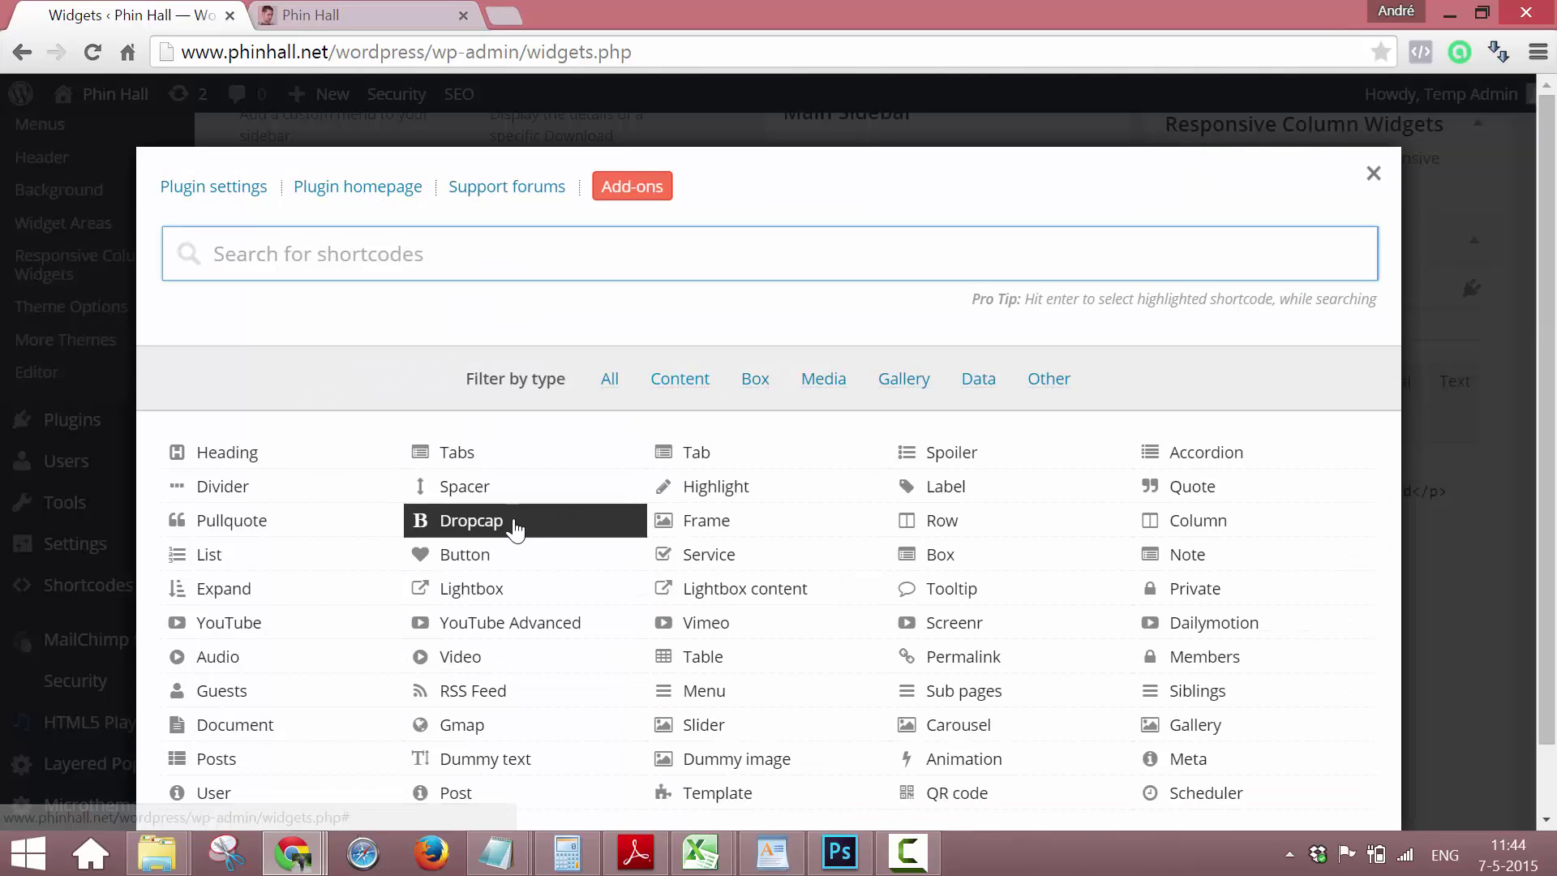
left_click(459, 555)
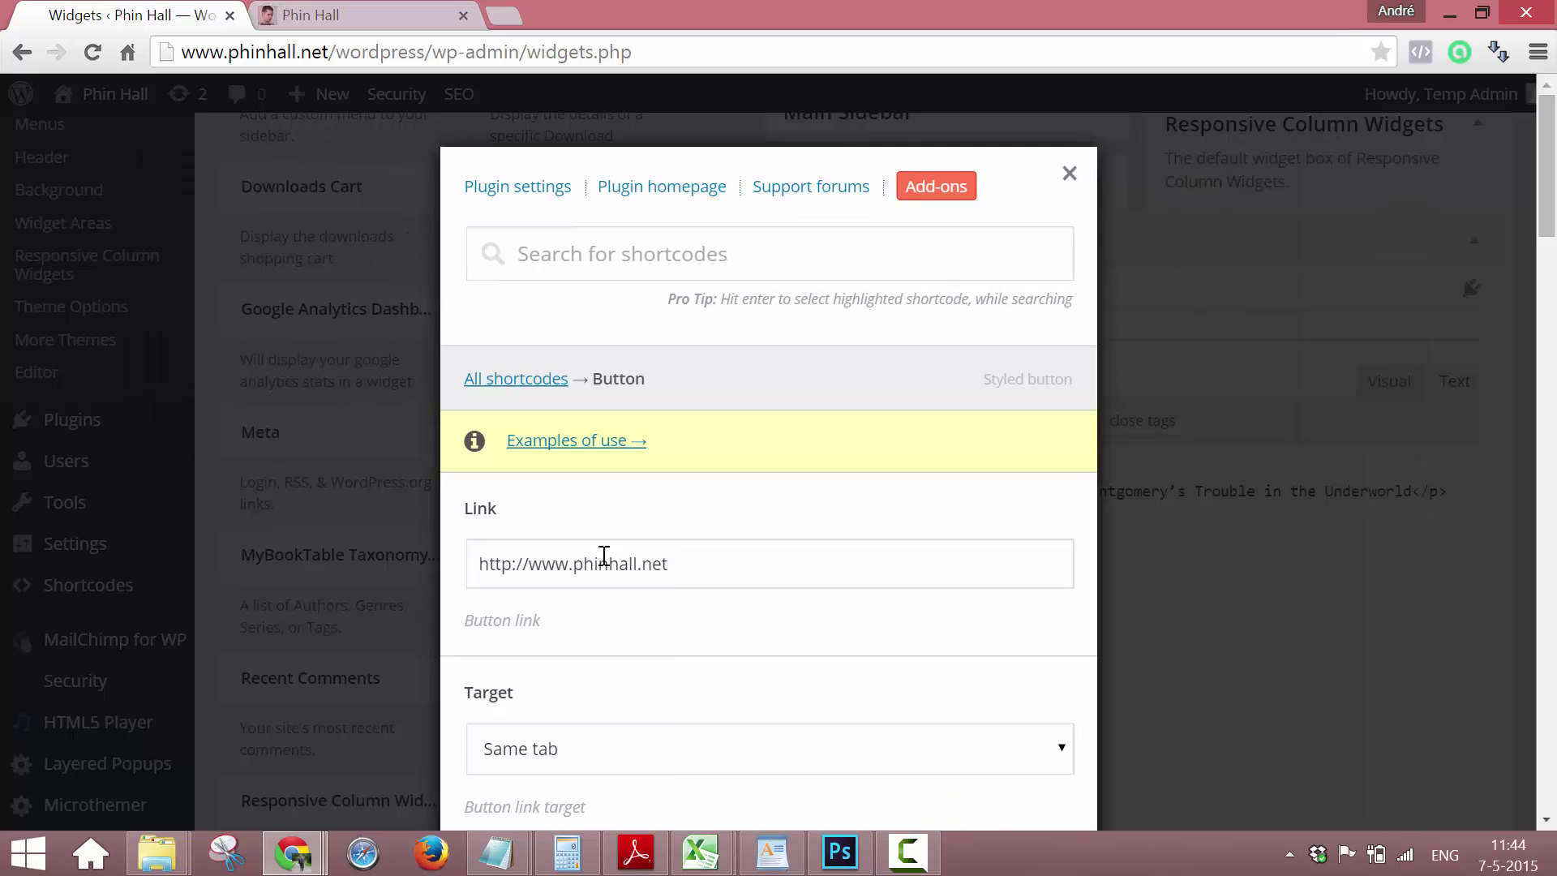
left_click(478, 566)
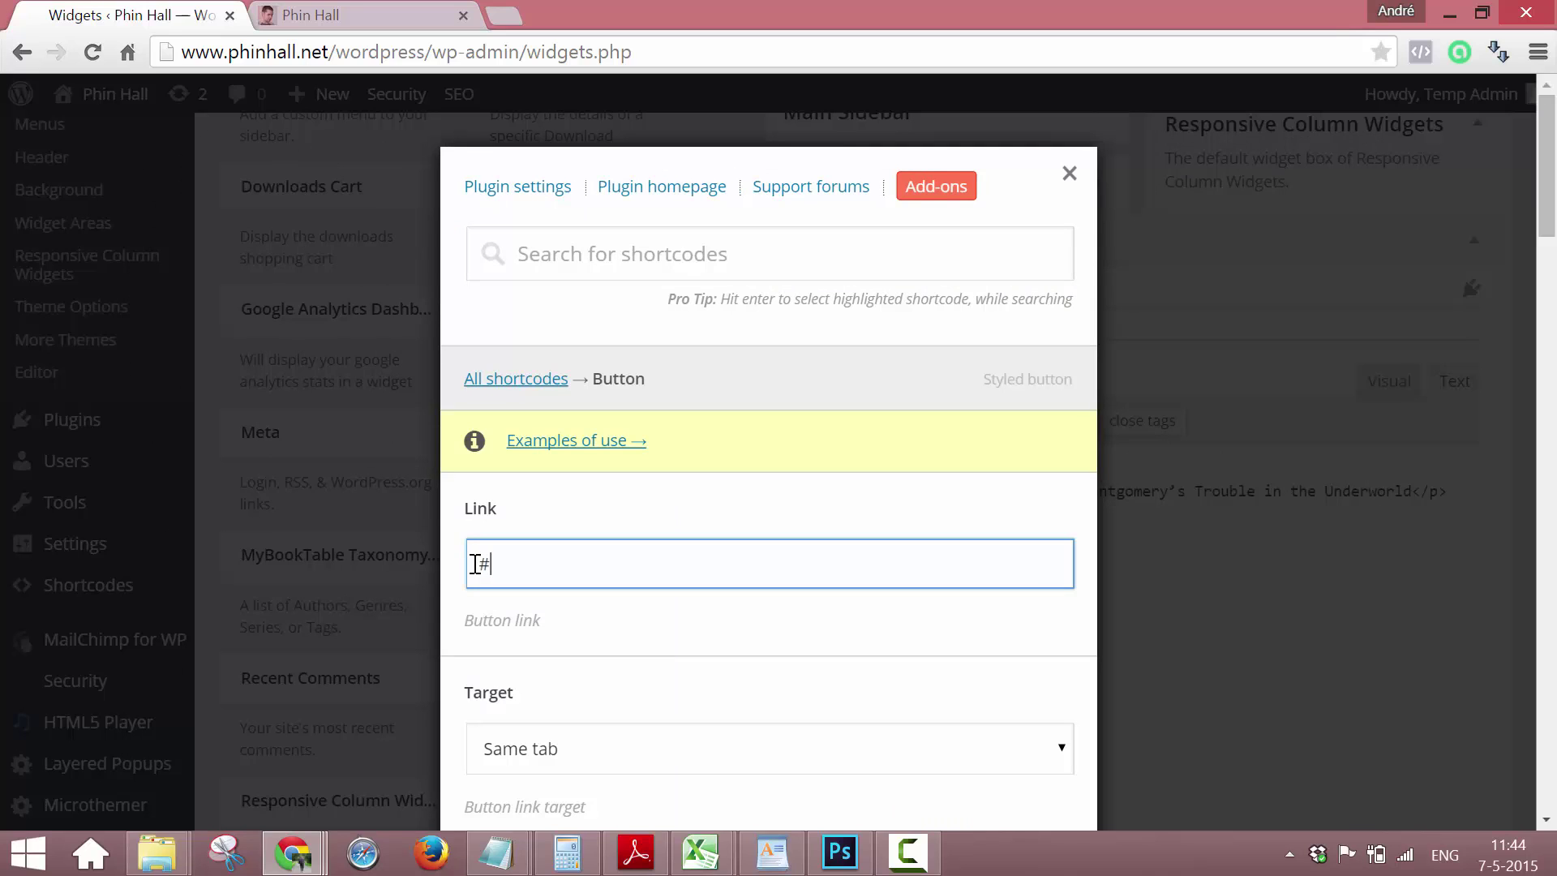
double_click(478, 566)
- Give the button background #0ab04b and centred layout, then view the homepage's Get it NOW button
scroll(548, 568, "down", 3)
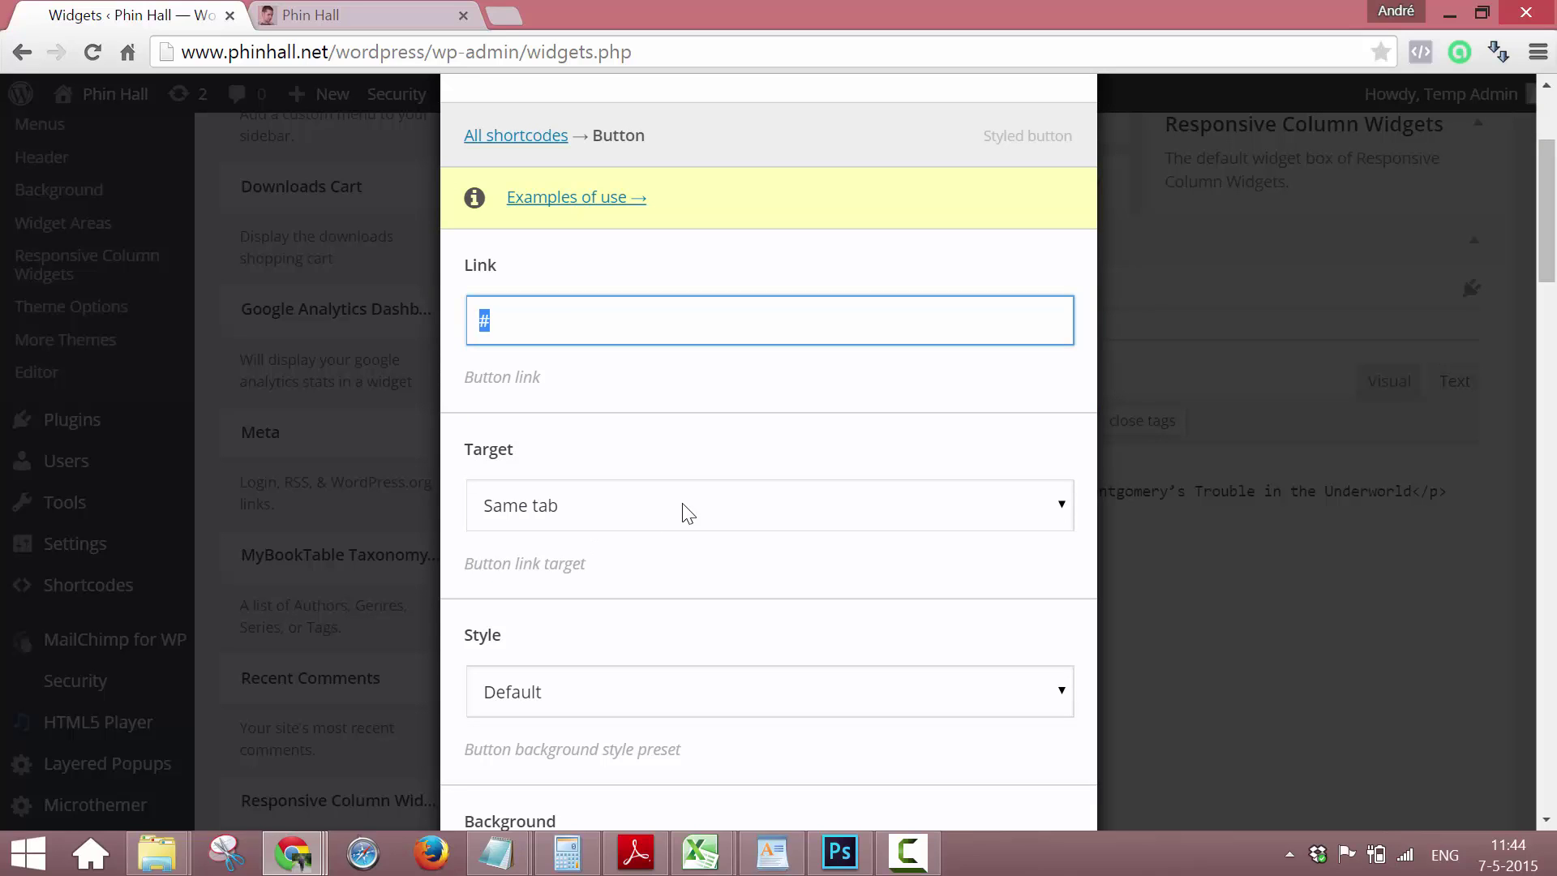
scroll(697, 599, "down", 3)
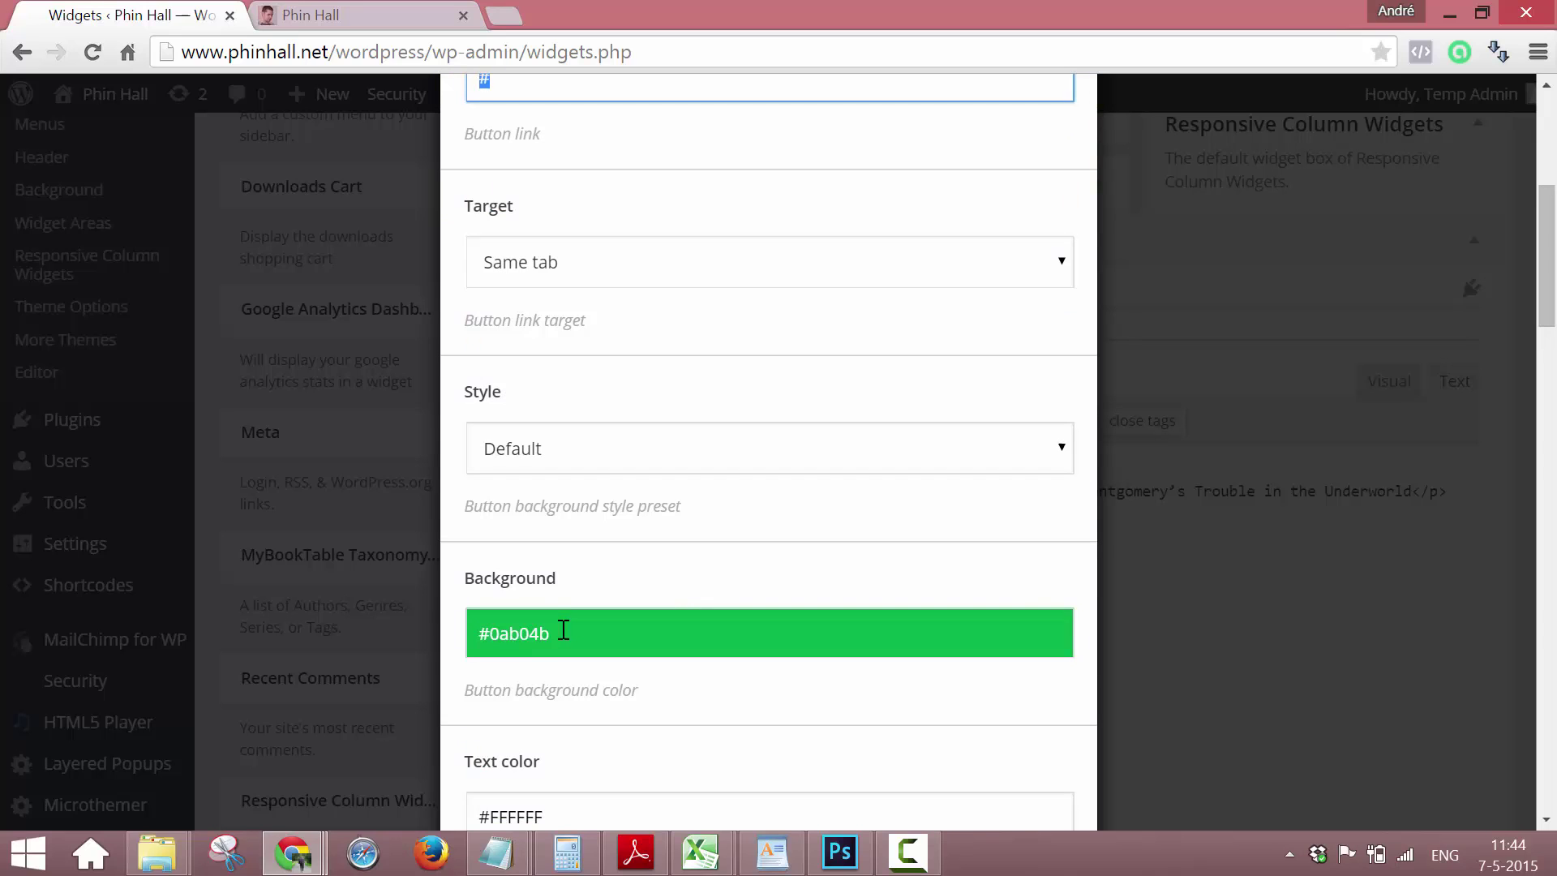
left_click_drag(556, 633, 487, 635)
left_click(699, 563)
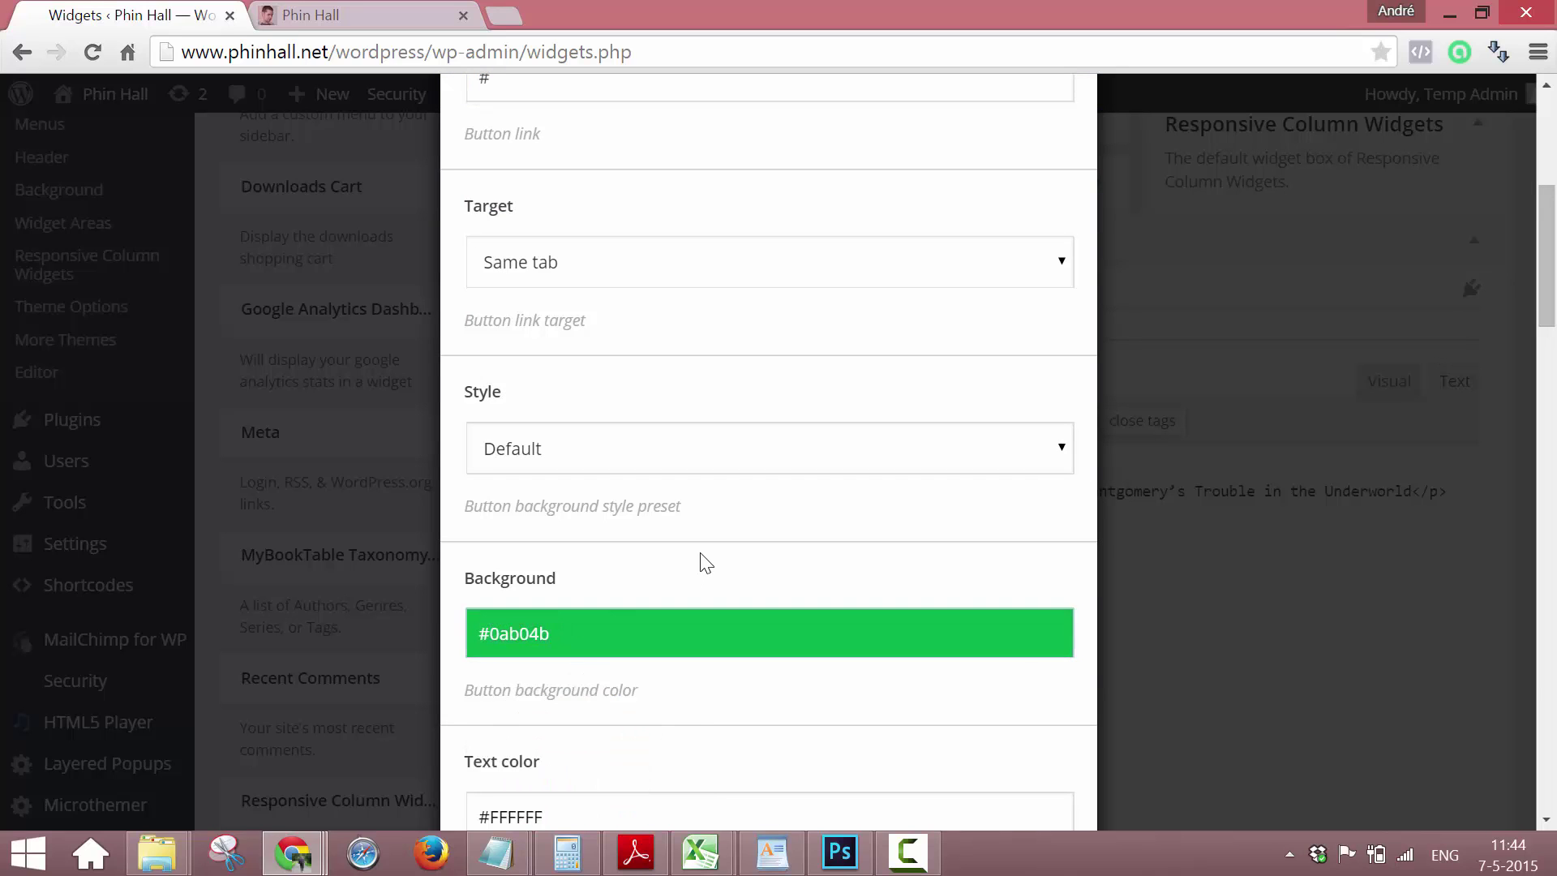
scroll(702, 572, "down", 3)
scroll(697, 576, "down", 2)
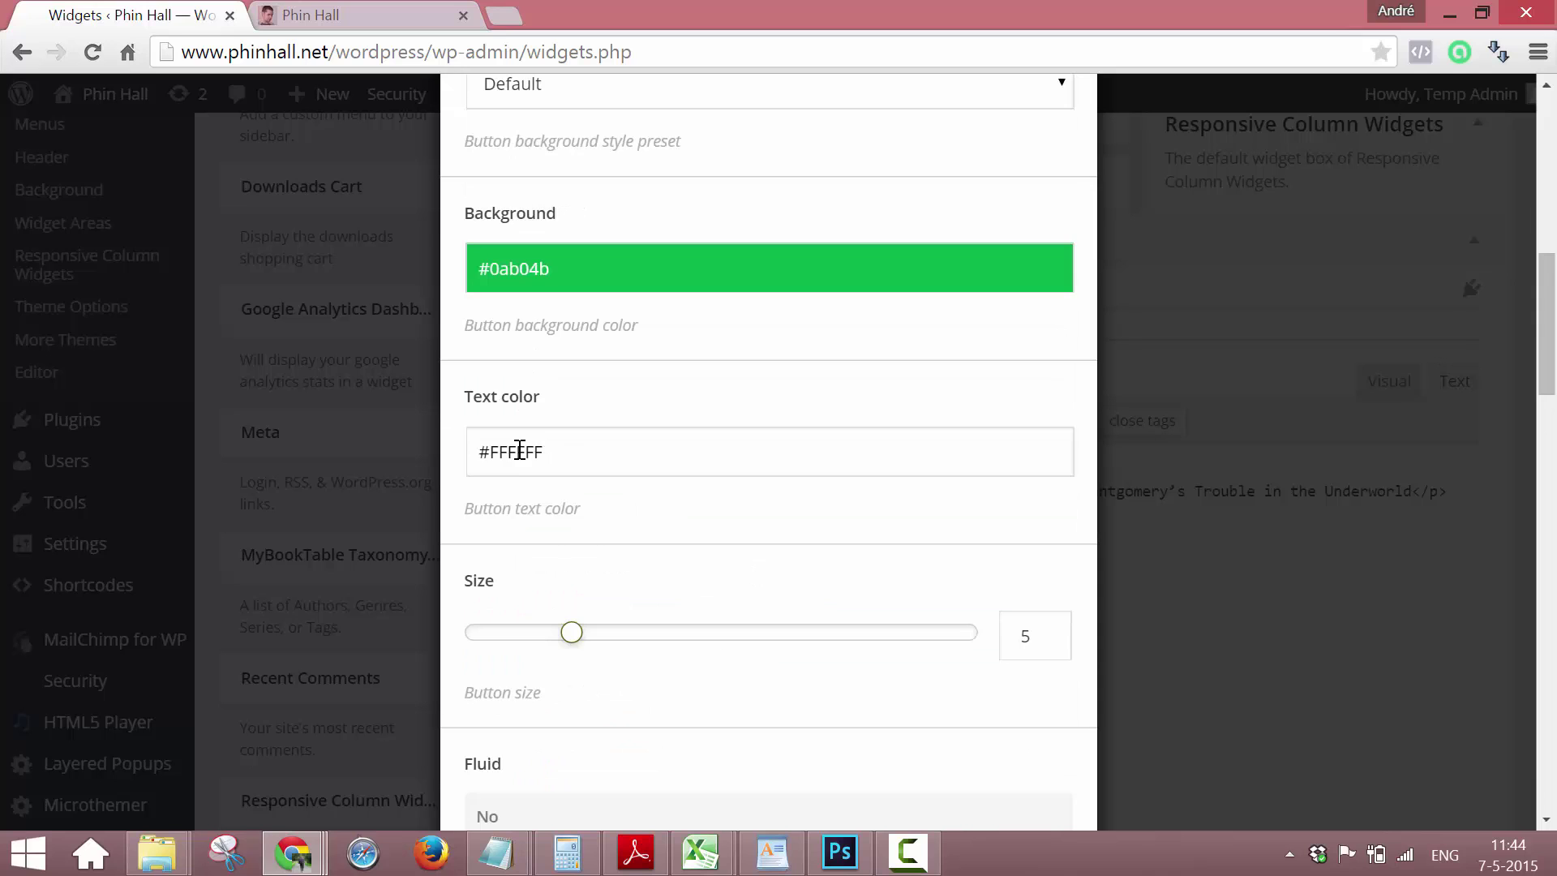
scroll(676, 529, "down", 3)
scroll(678, 536, "down", 3)
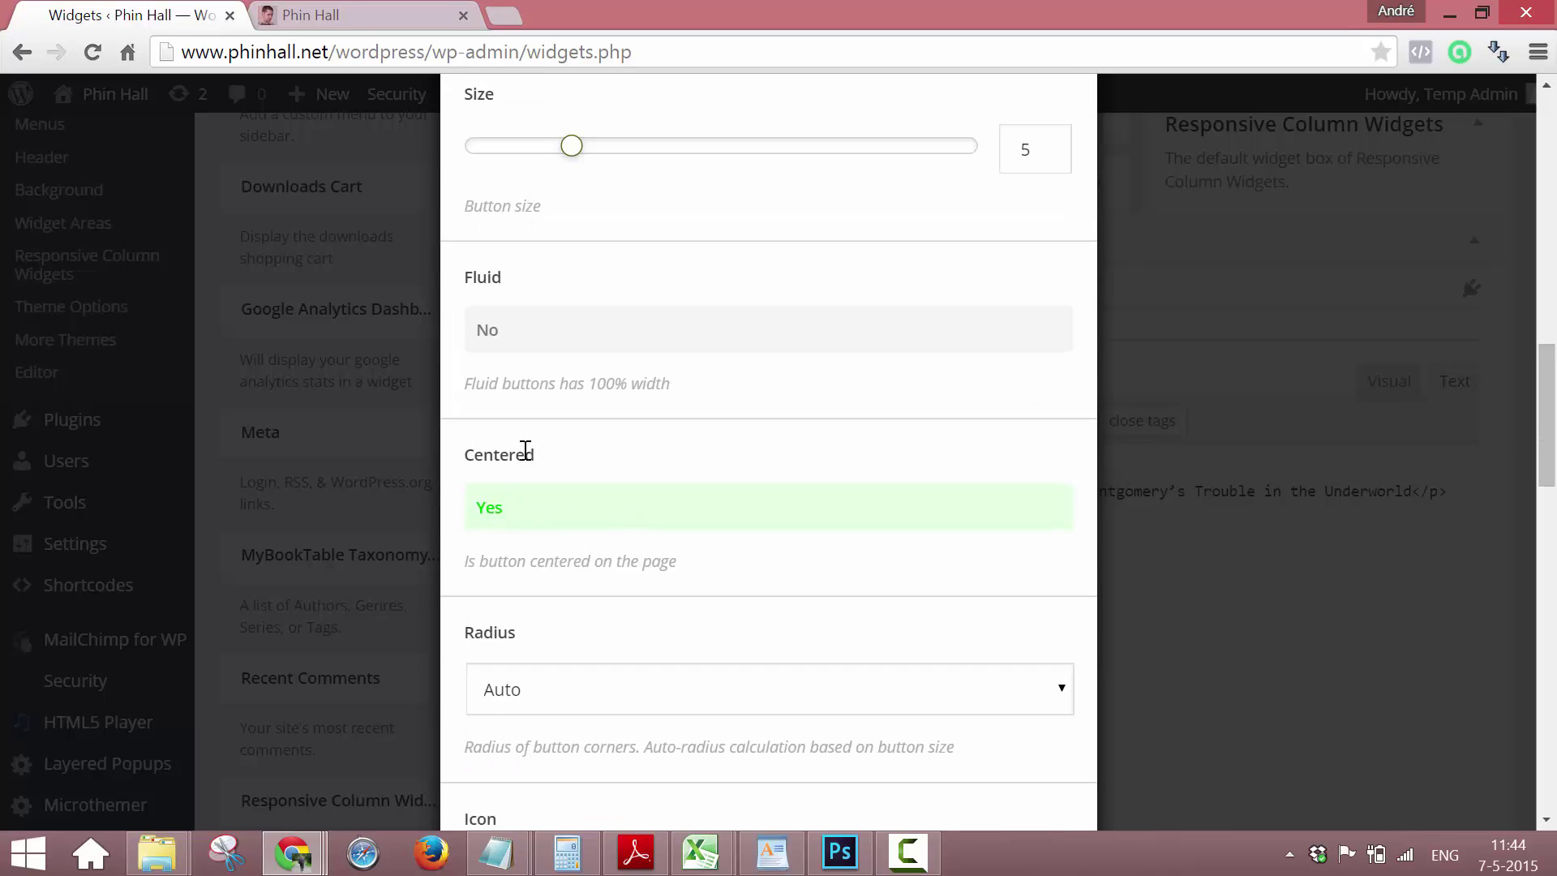
left_click(352, 20)
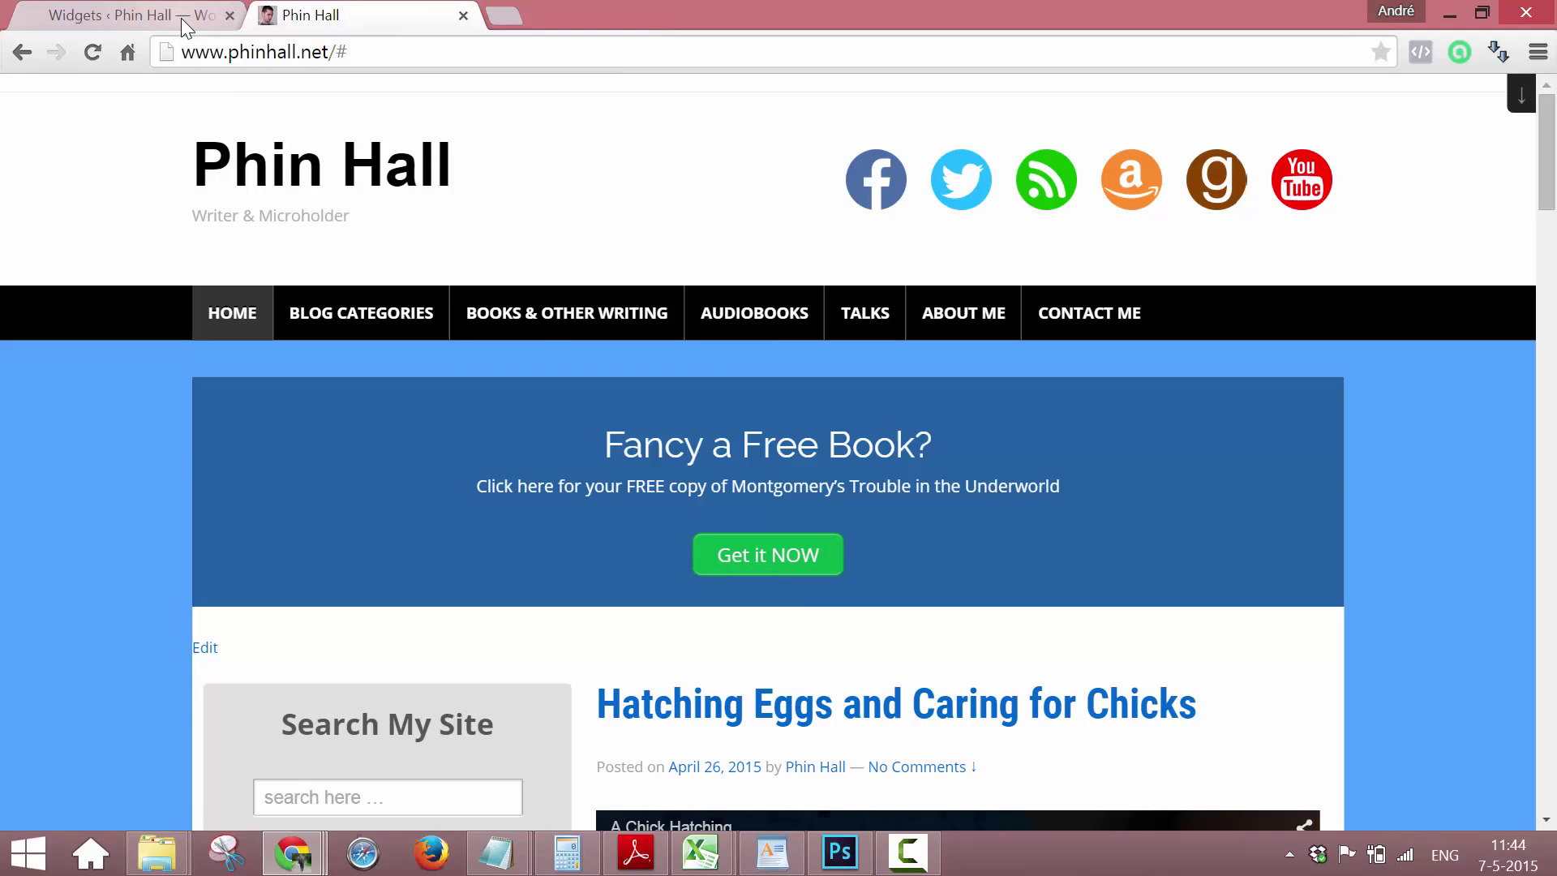
- Reload the Phin Hall front page and return to the button settings on the Widgets page
key("F5")
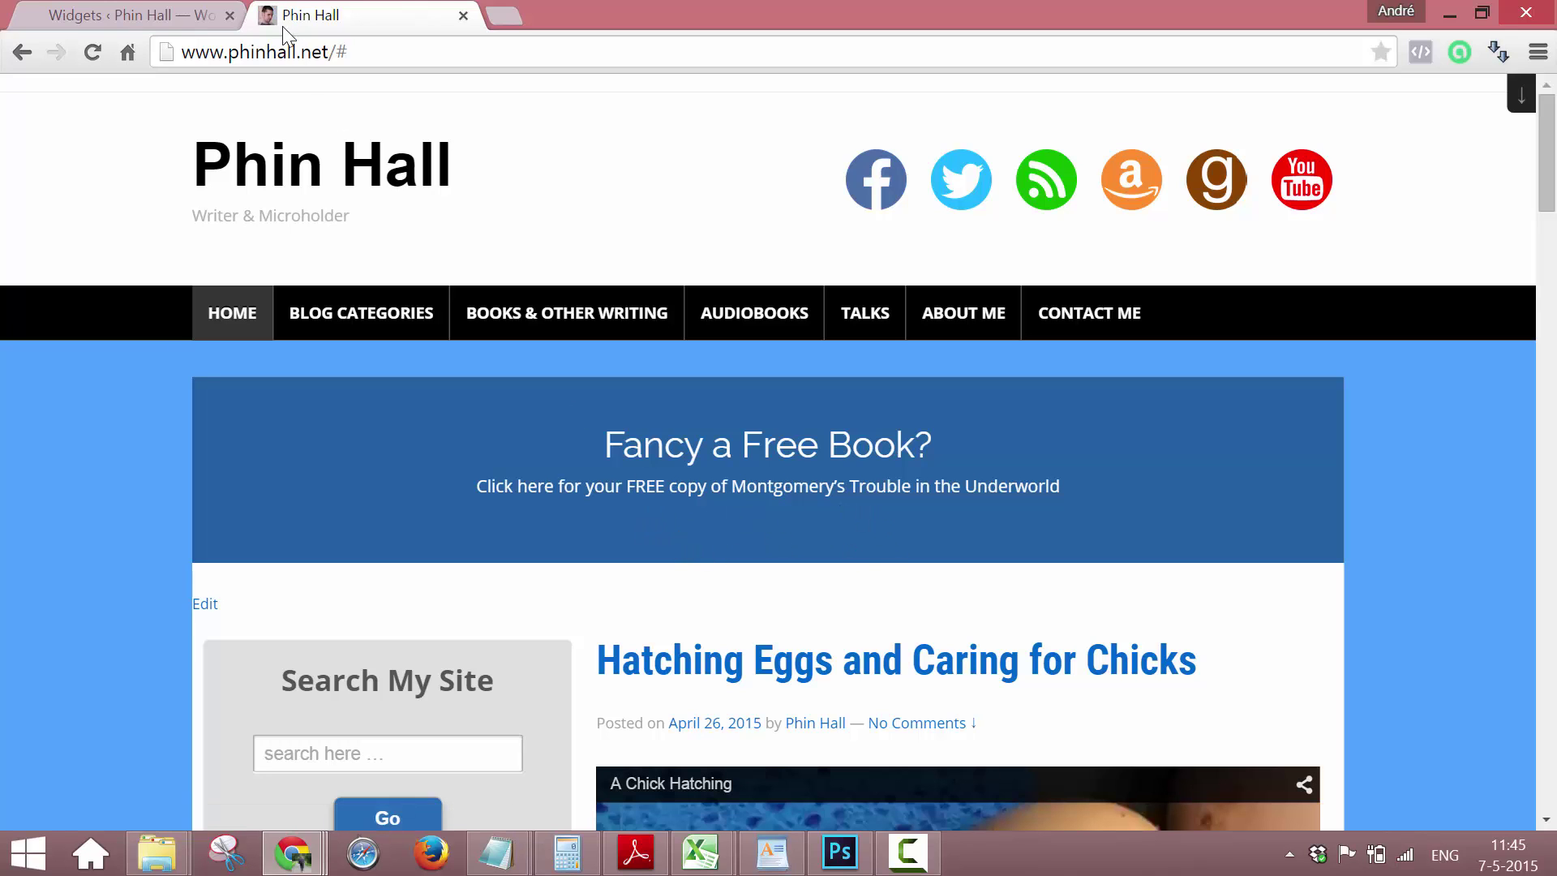
left_click(212, 16)
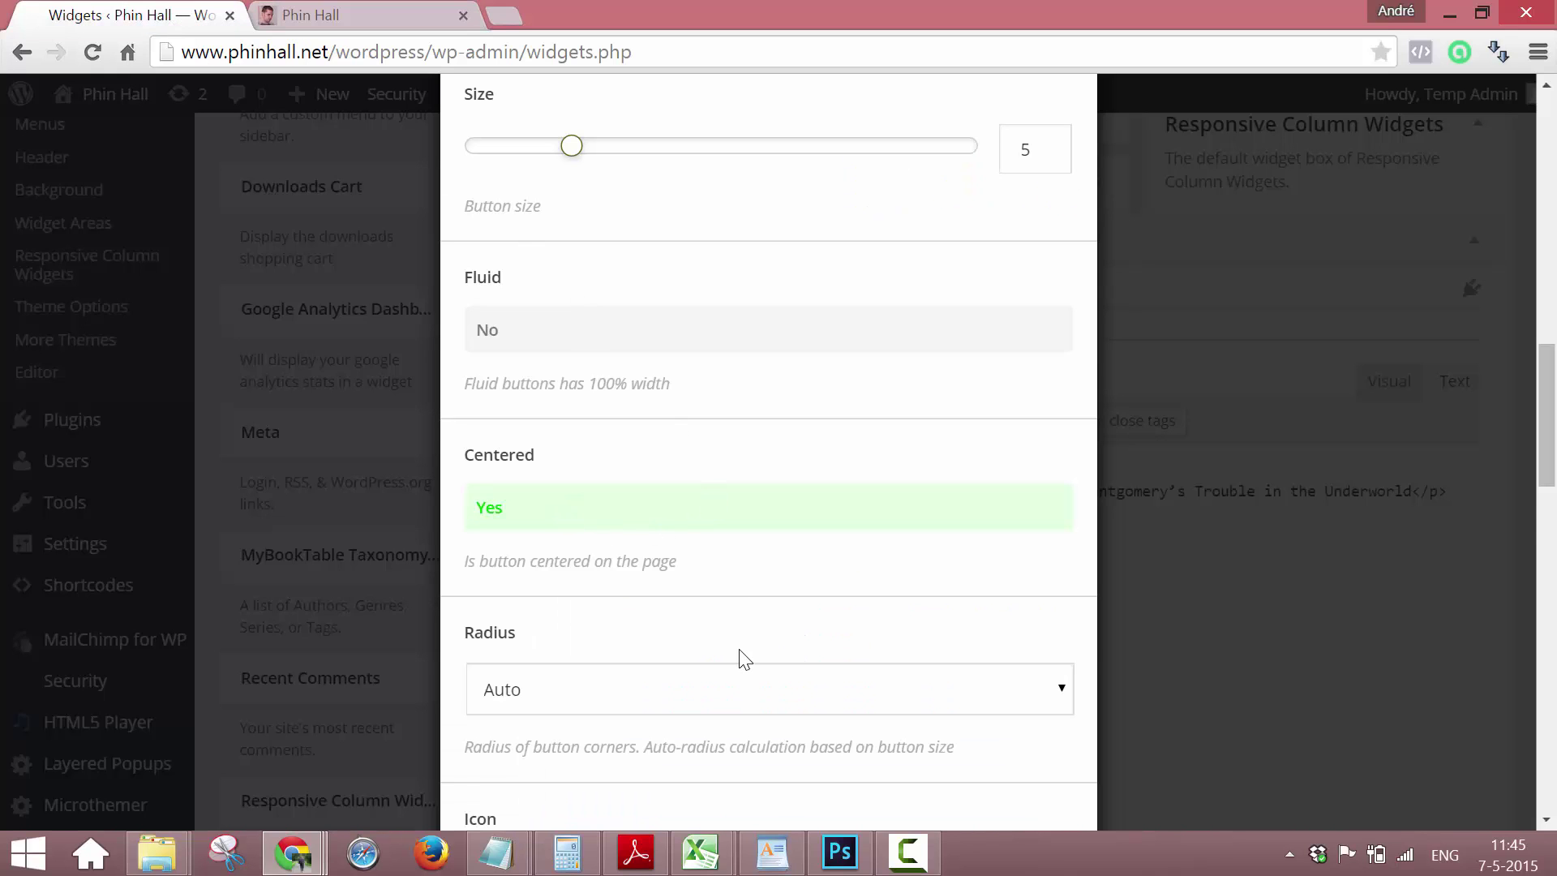
- Delete the existing code from the button's onClick field
scroll(734, 651, "down", 3)
scroll(686, 604, "down", 2)
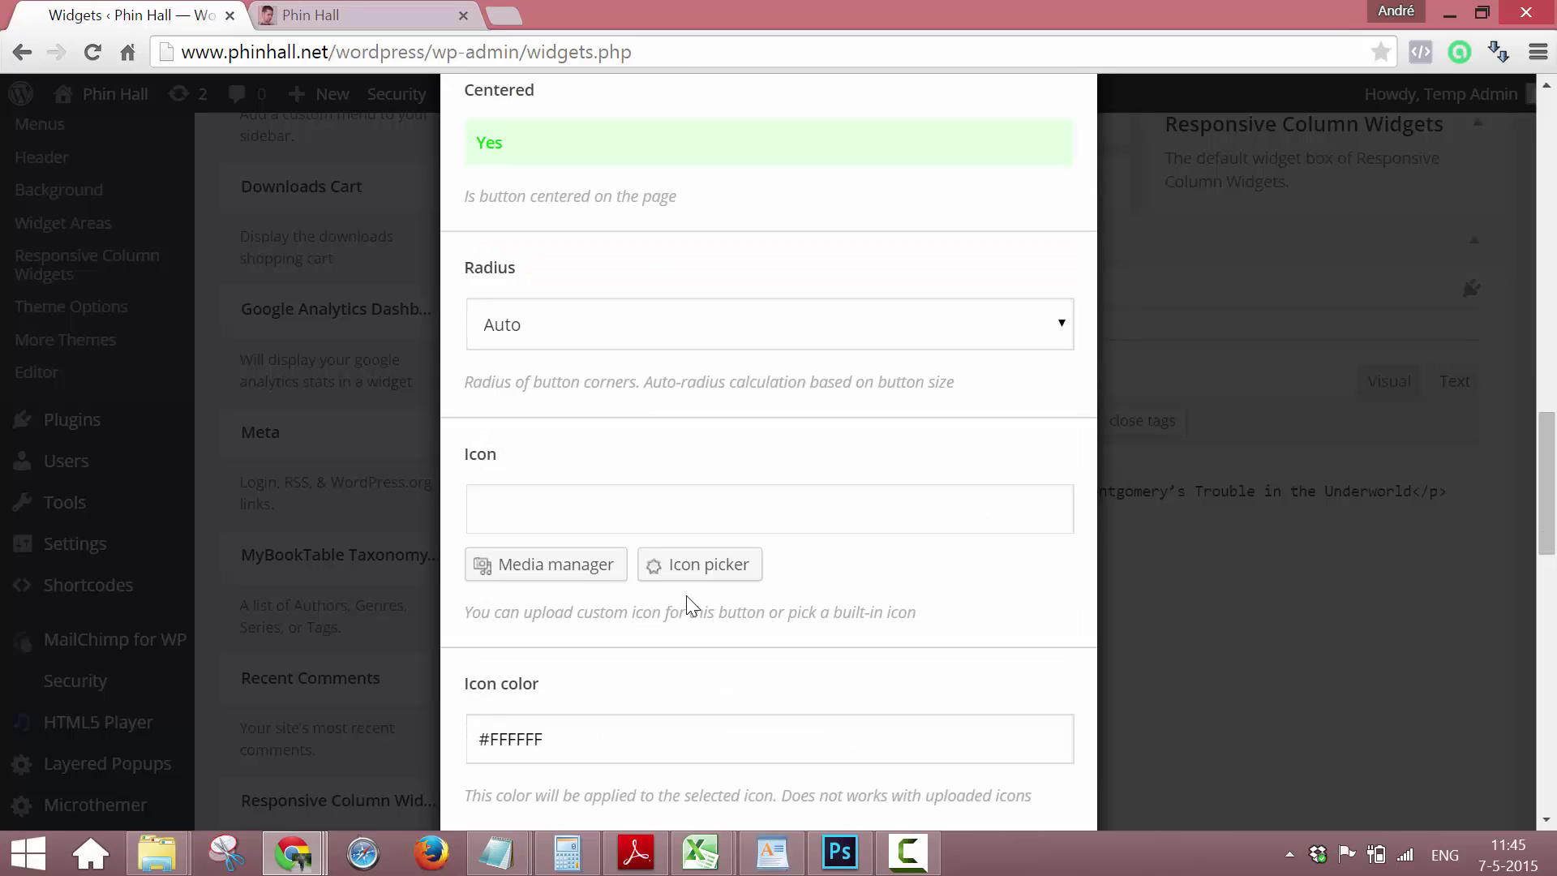
scroll(686, 604, "down", 1)
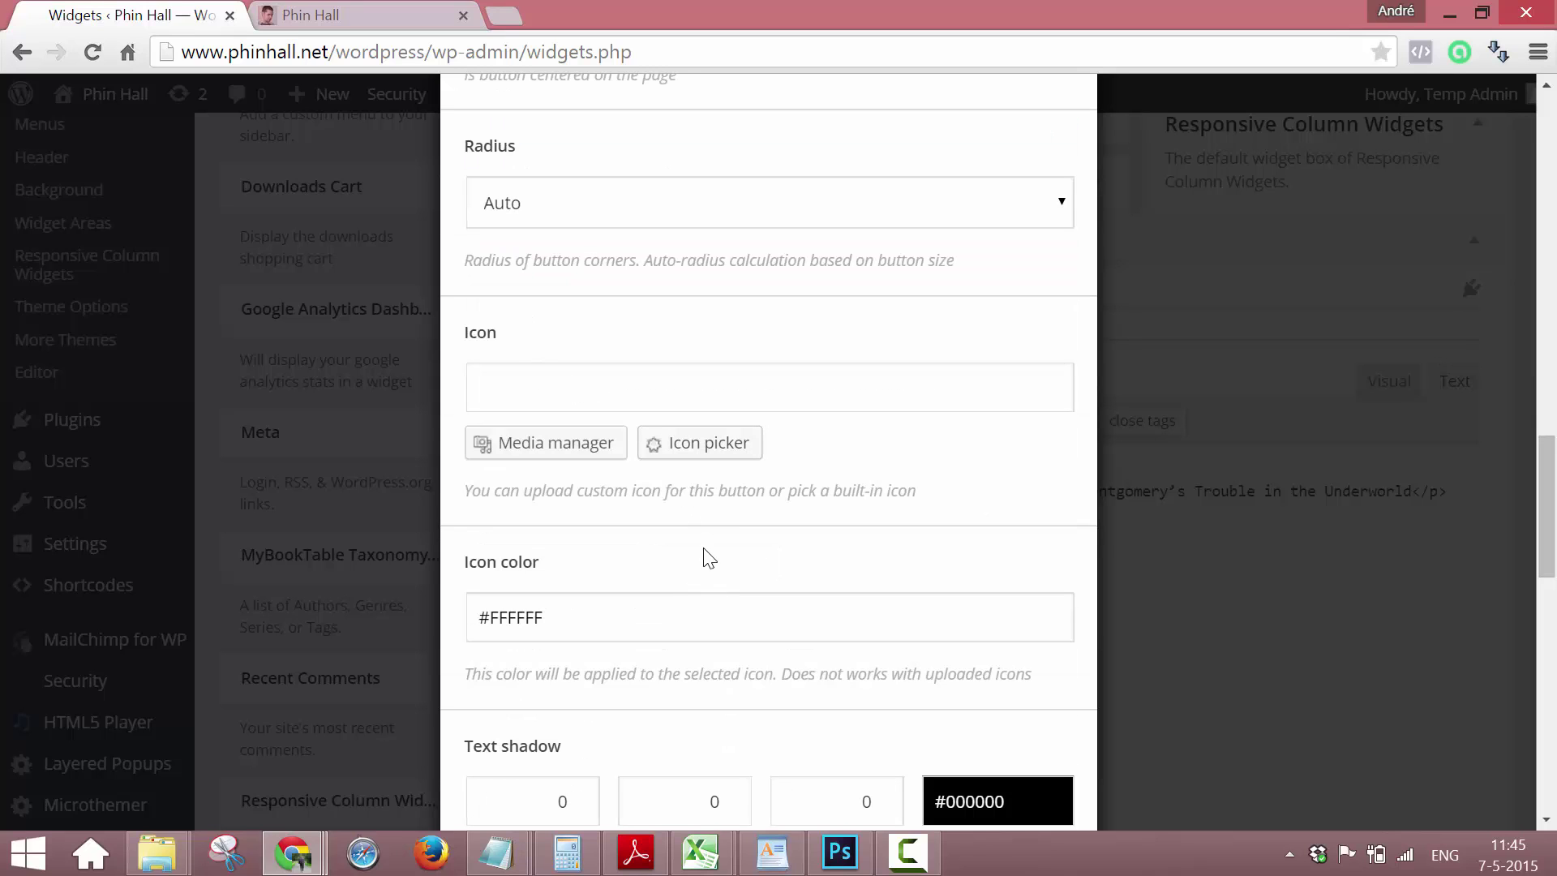
scroll(667, 590, "down", 2)
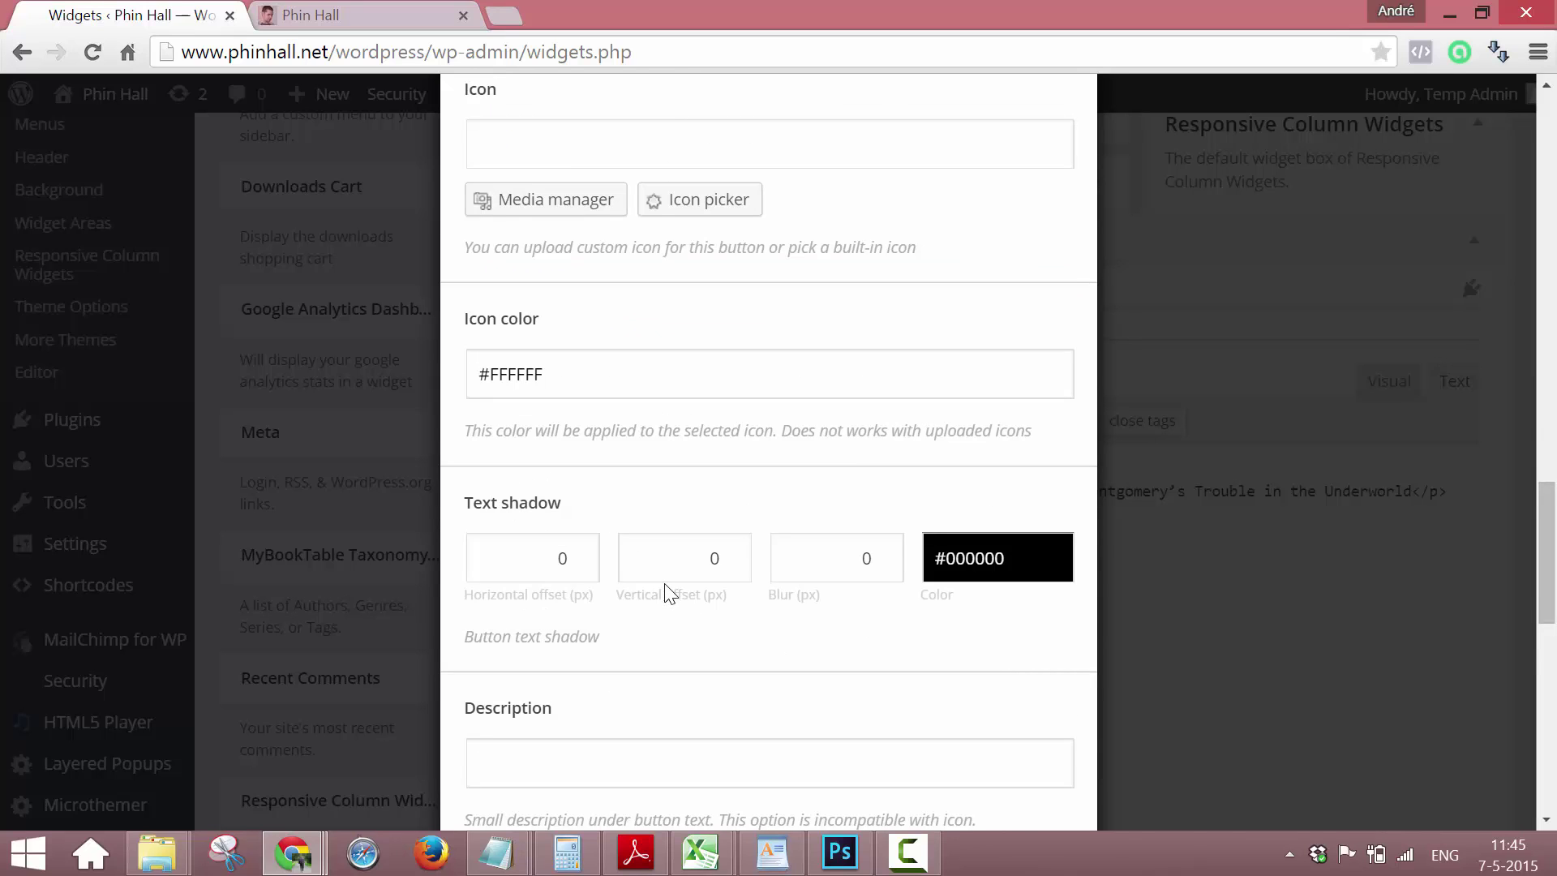
scroll(667, 590, "down", 4)
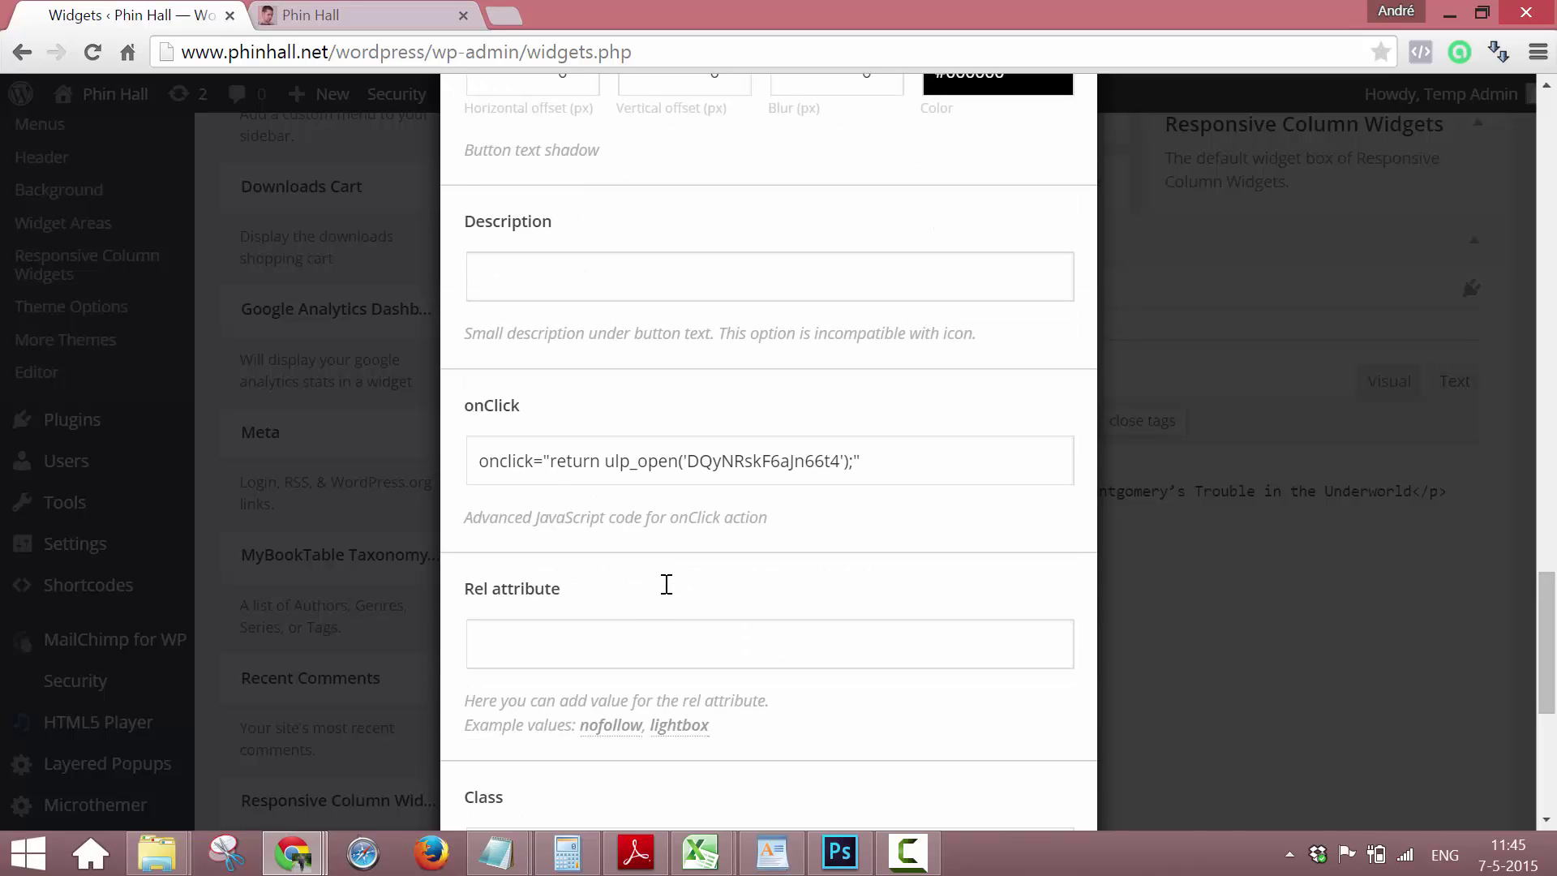
scroll(667, 584, "down", 1)
left_click_drag(861, 329, 455, 337)
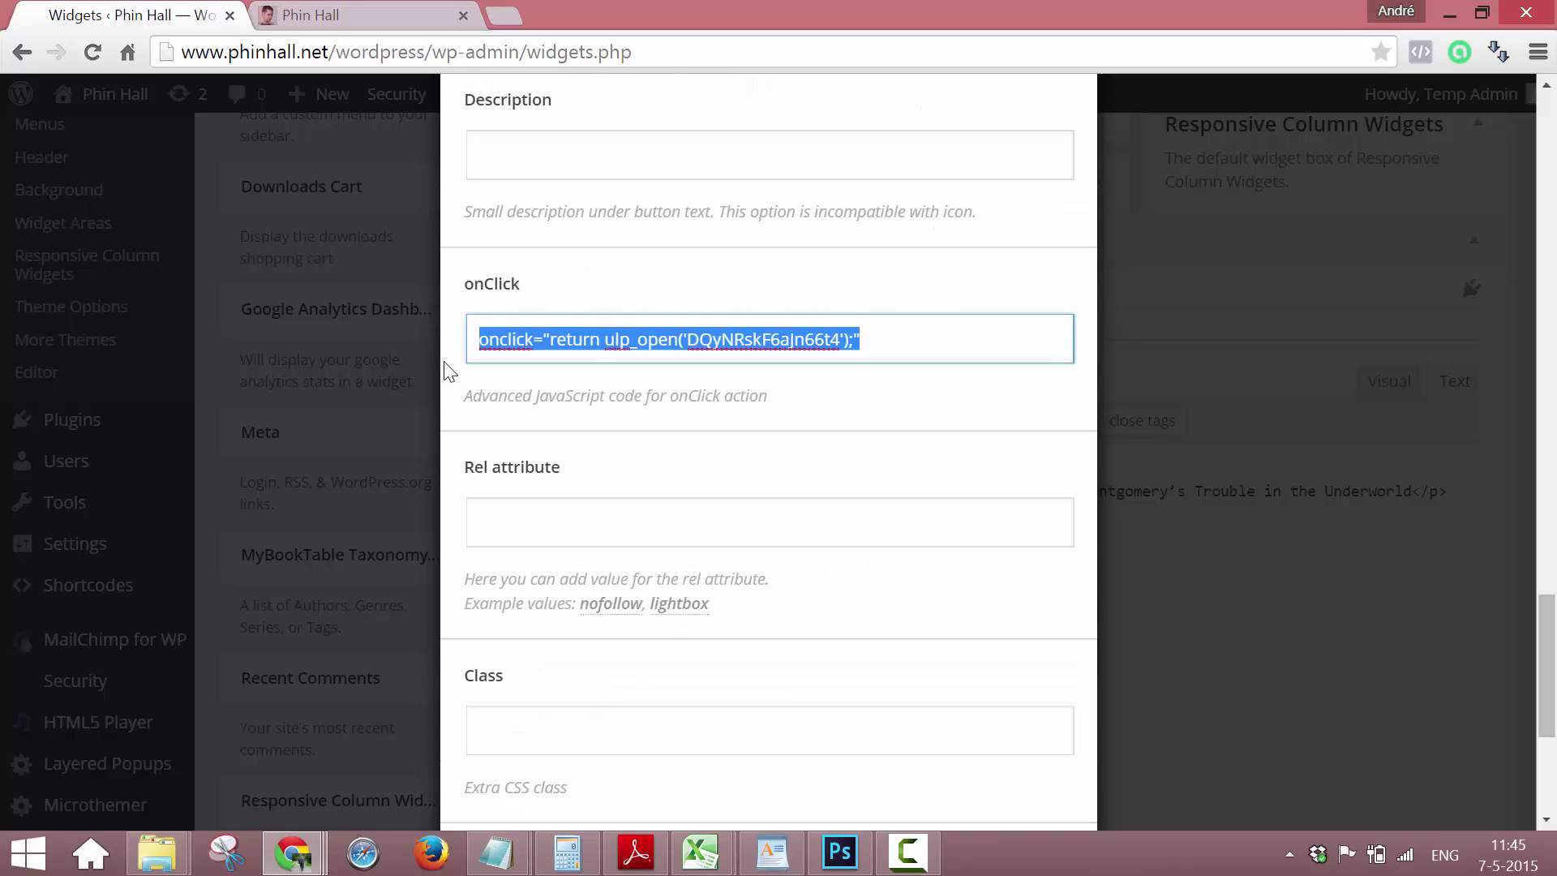
key("BackSpace")
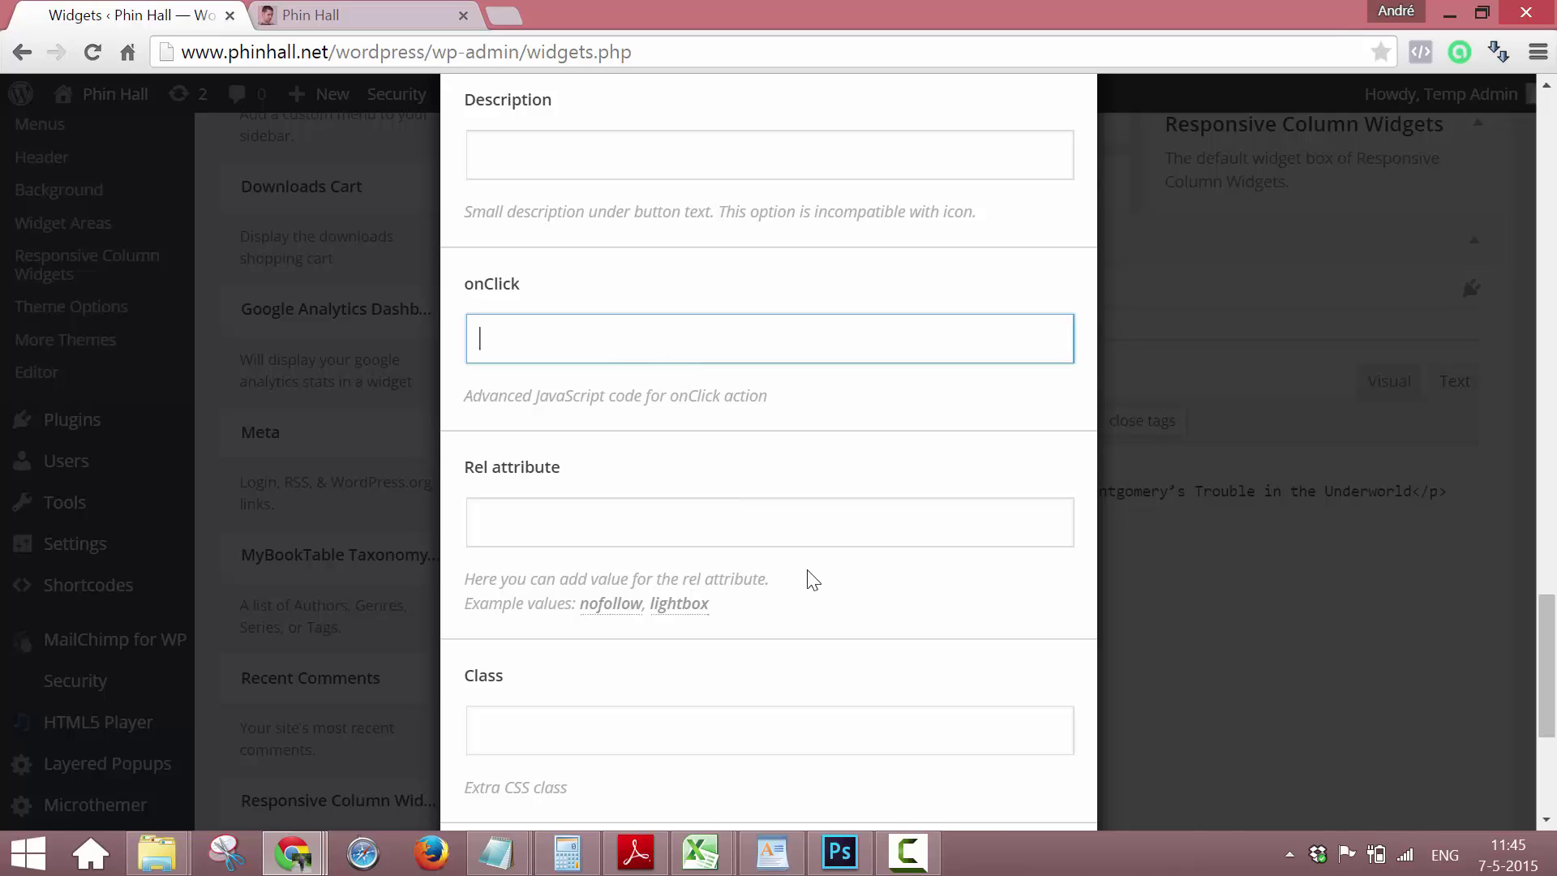
- Live-preview the green Get it NOW button
scroll(813, 580, "down", 3)
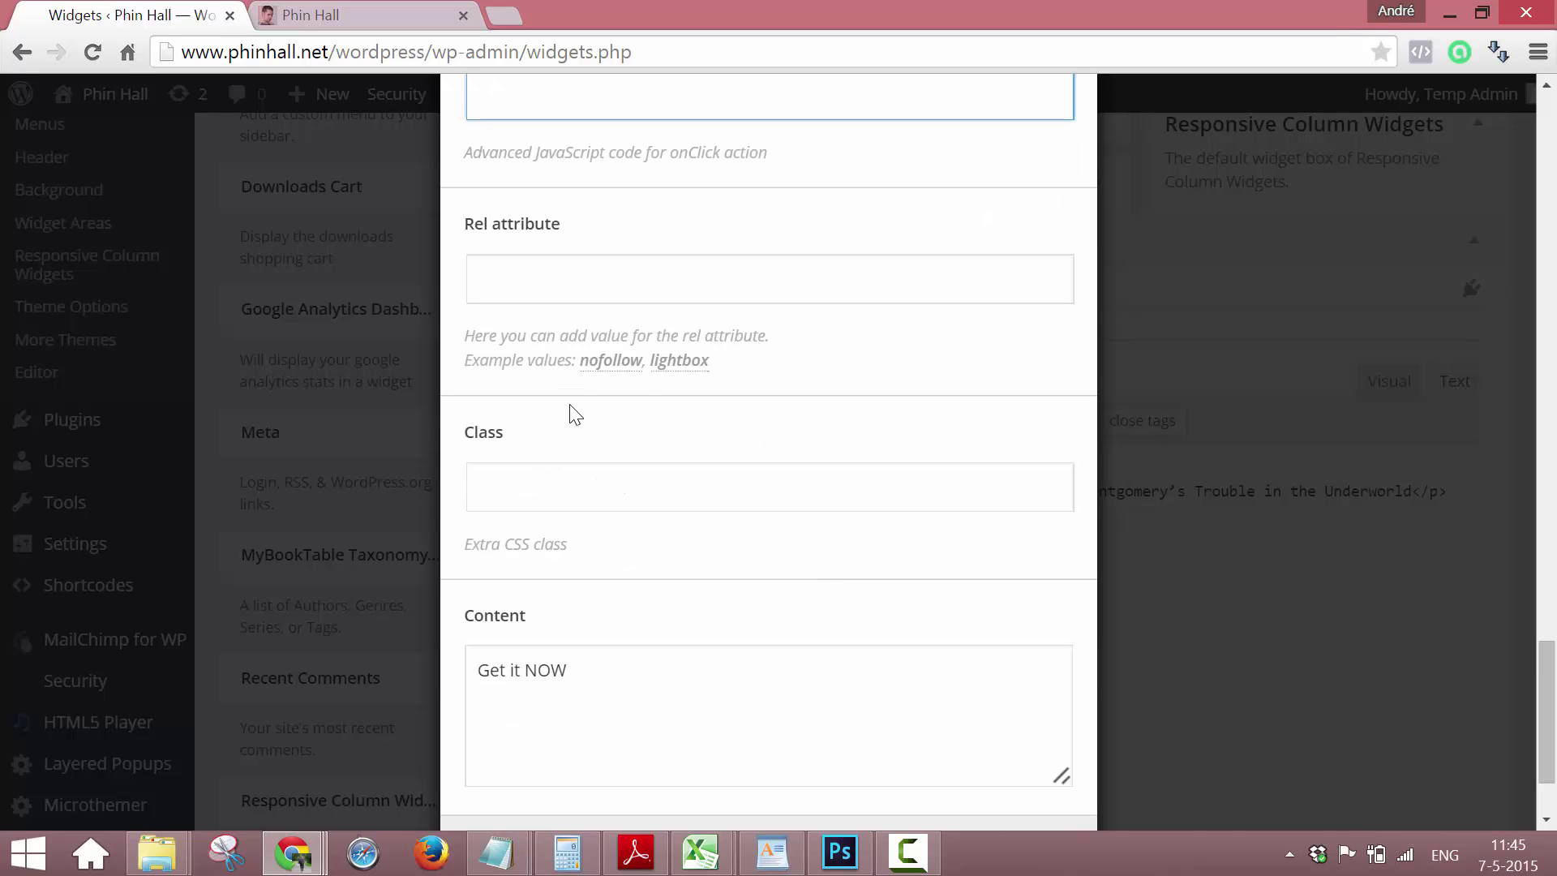
left_click_drag(571, 671, 475, 672)
left_click(614, 672)
scroll(712, 691, "down", 2)
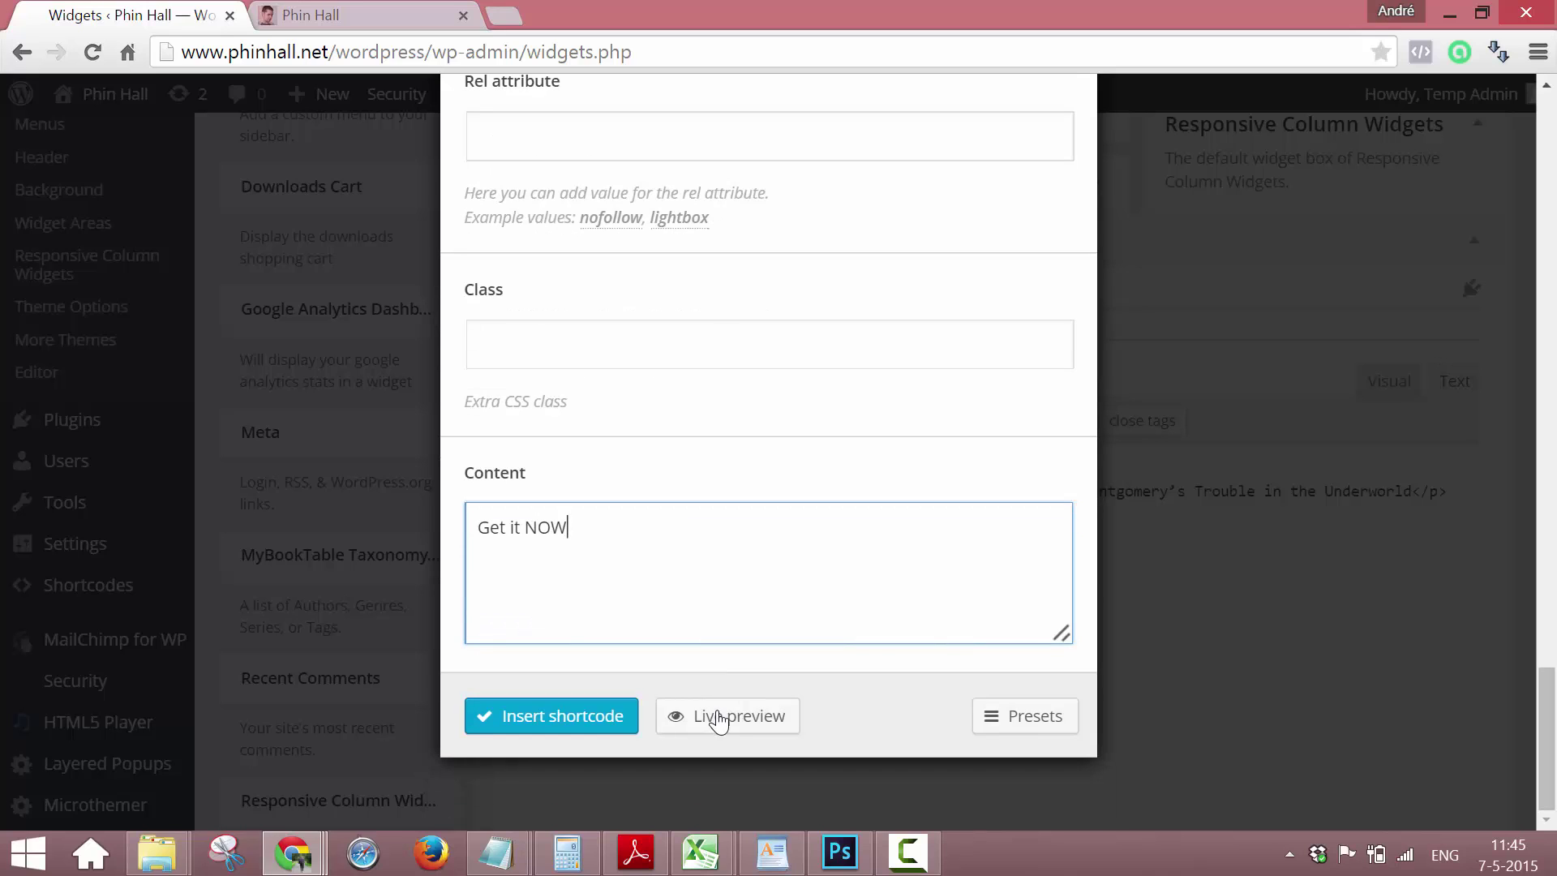
left_click(713, 714)
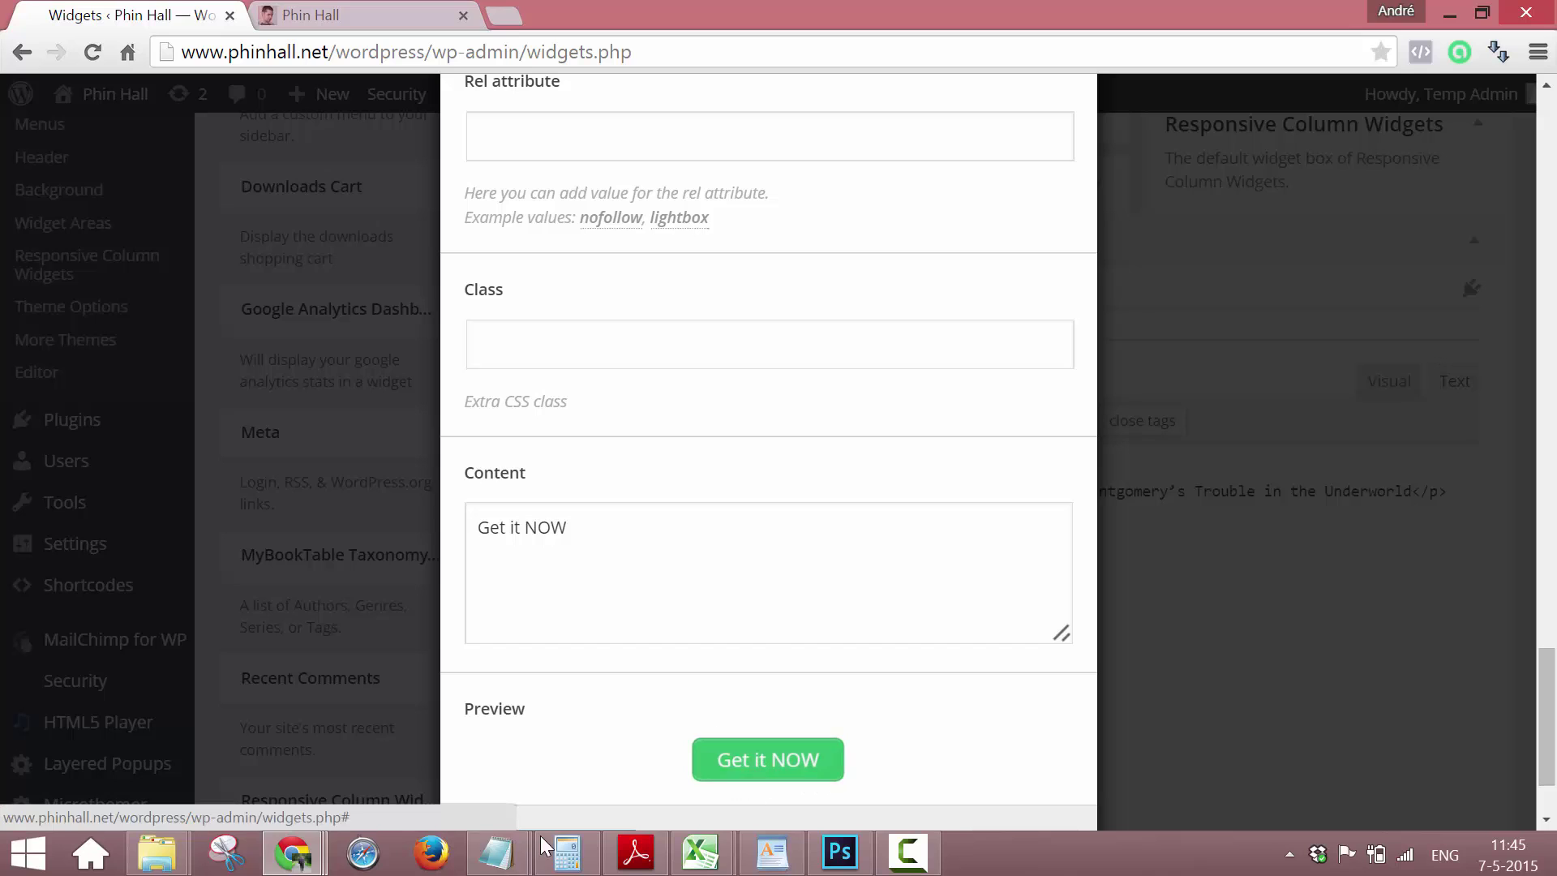
- Copy the return ulp_open('DQyNRskF6aJn66t4'); line from the Notepad notes
mouse_move(497, 851)
left_click(382, 771)
key("ctrl+a")
right_click(179, 298)
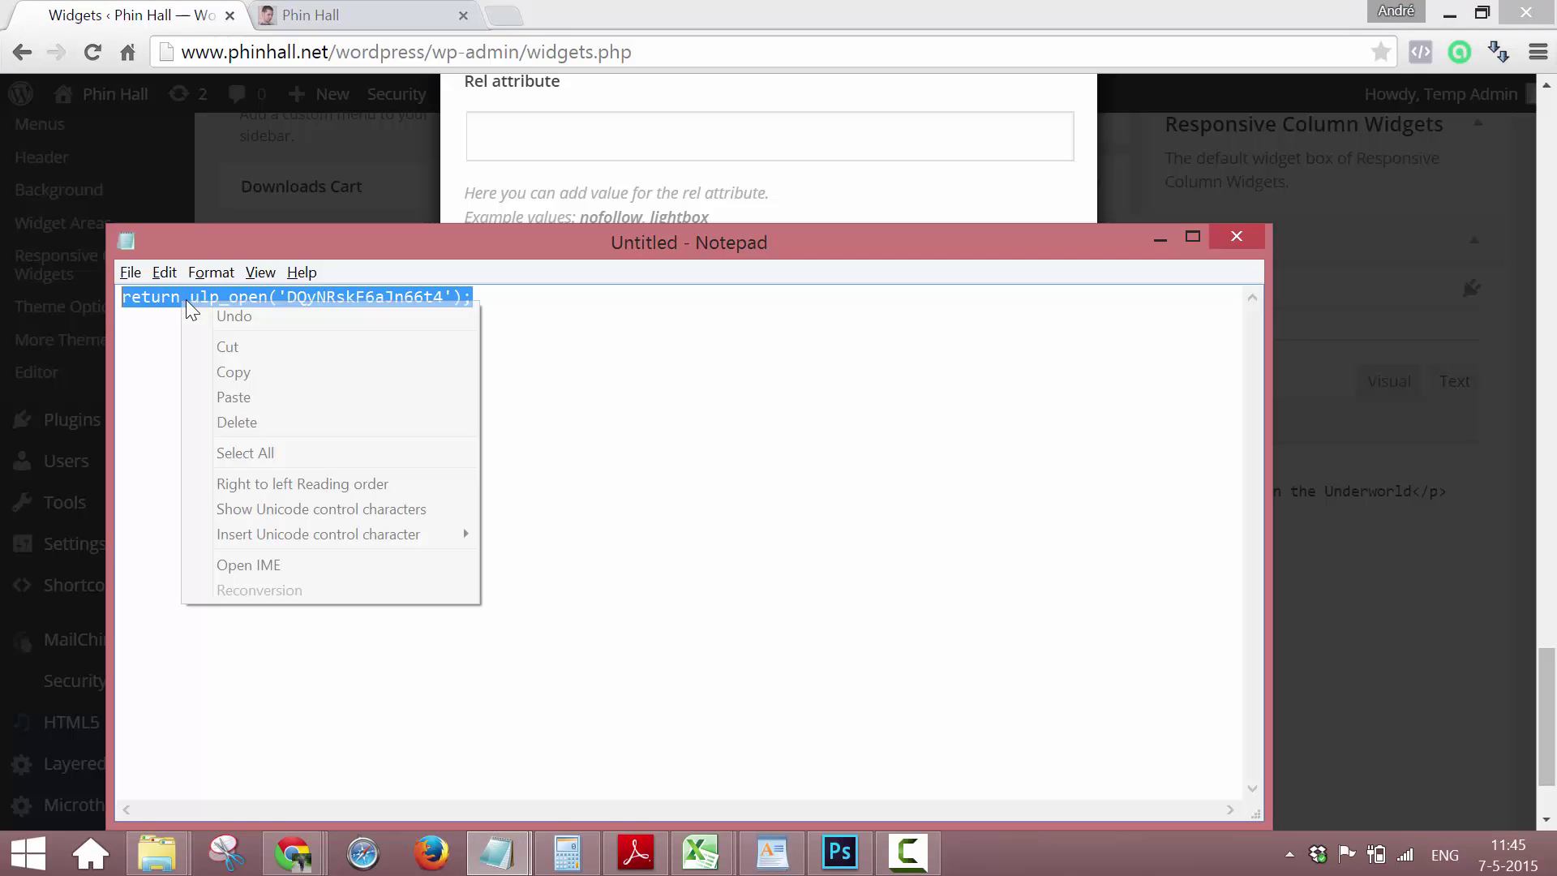
left_click(238, 372)
- Paste the ulp_open popup code into the WordPress button's onClick field
left_click(932, 216)
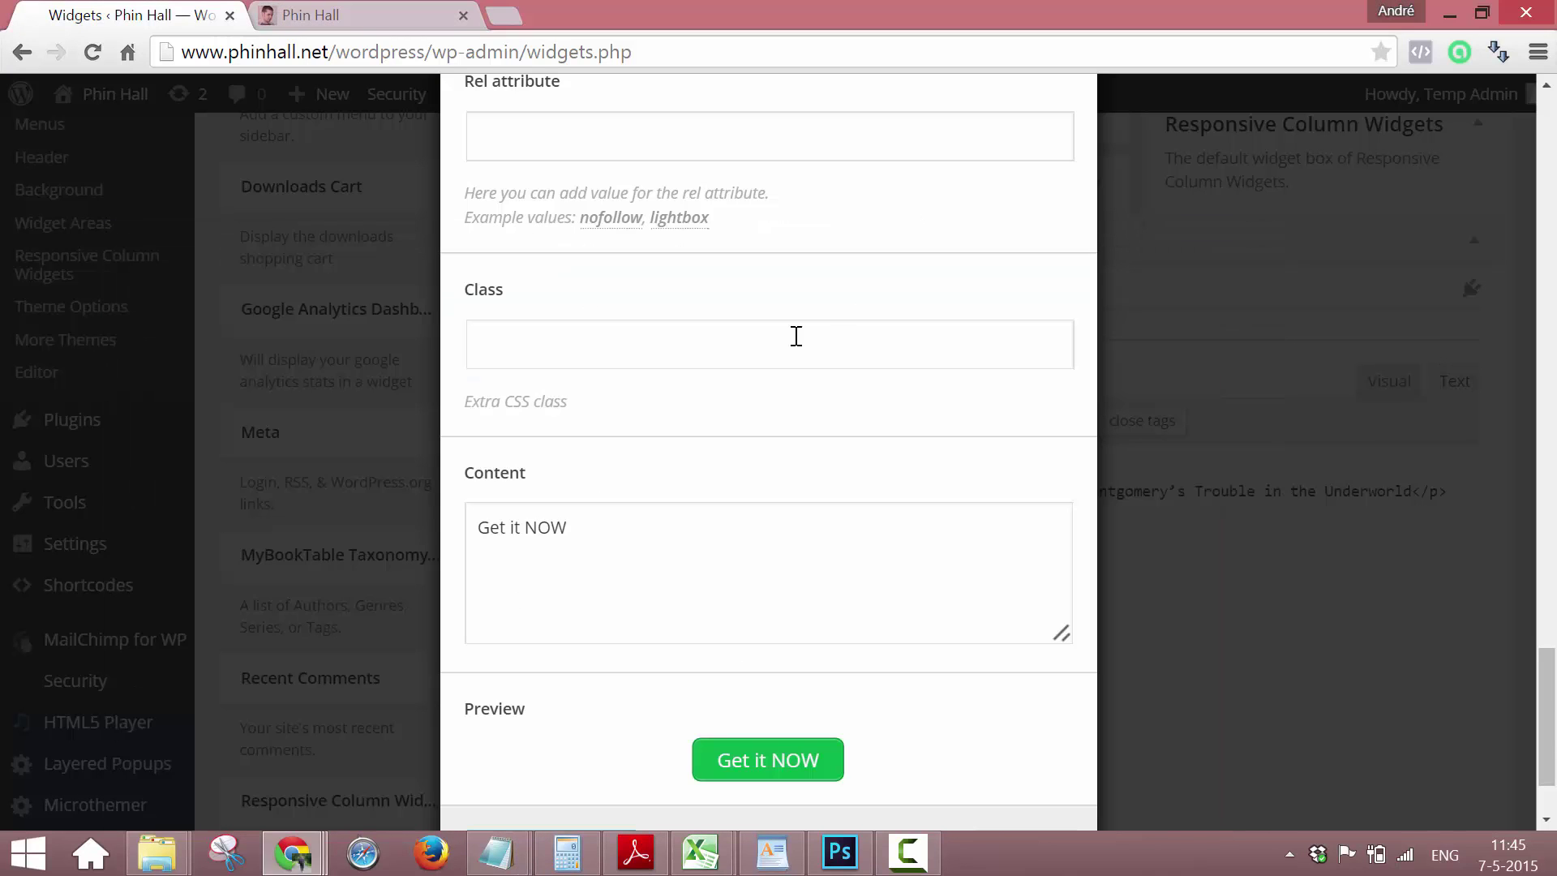
scroll(648, 408, "up", 1)
scroll(647, 406, "up", 3)
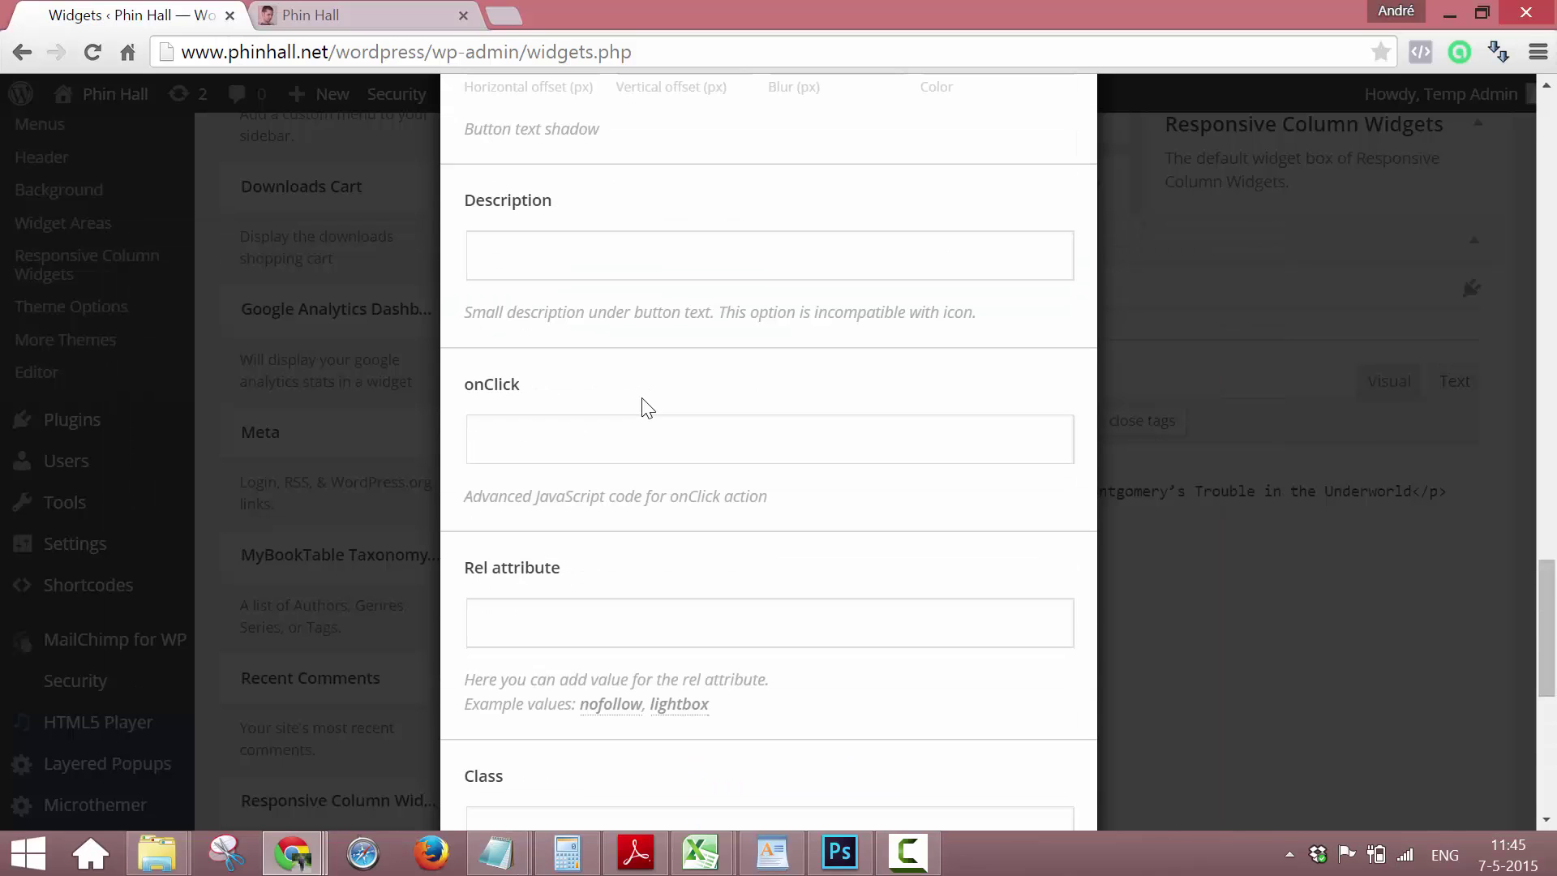
left_click_drag(466, 383, 518, 382)
left_click(524, 427)
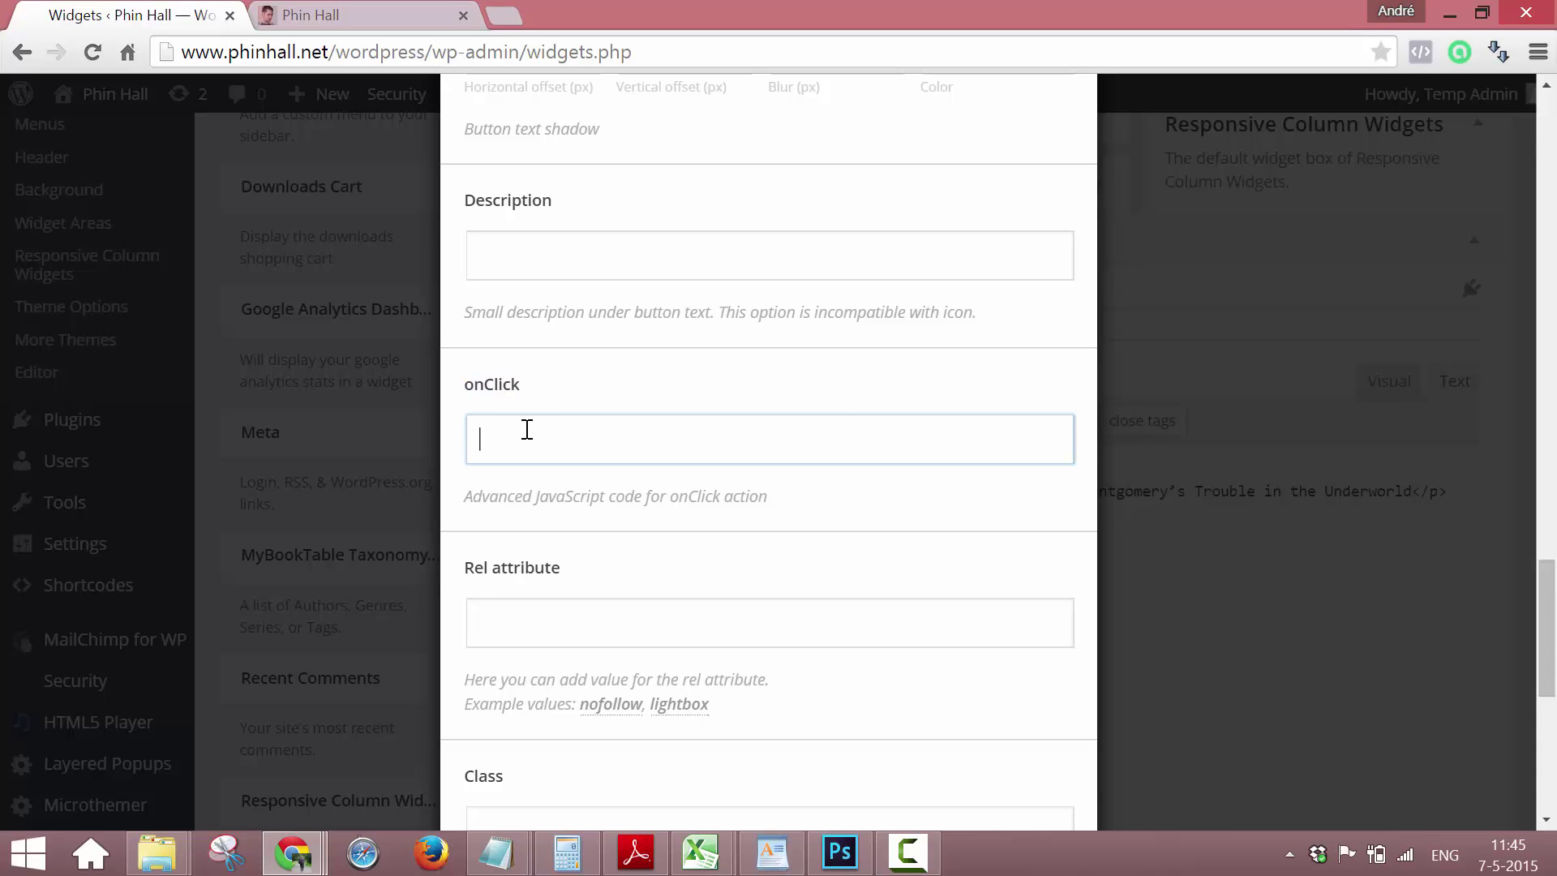
right_click(519, 438)
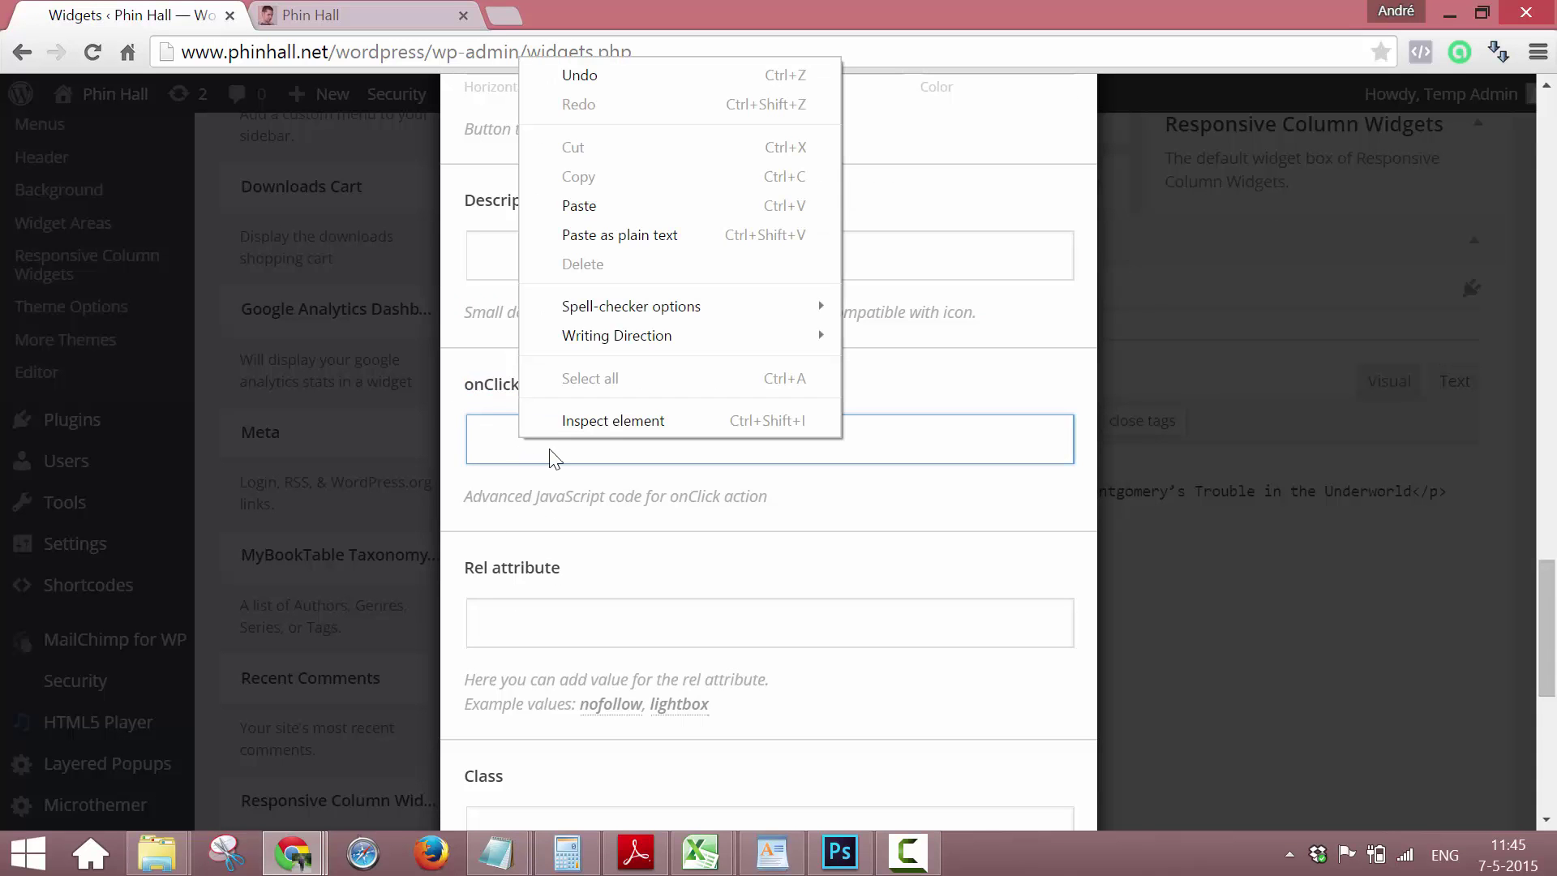
left_click(598, 208)
scroll(887, 539, "down", 5)
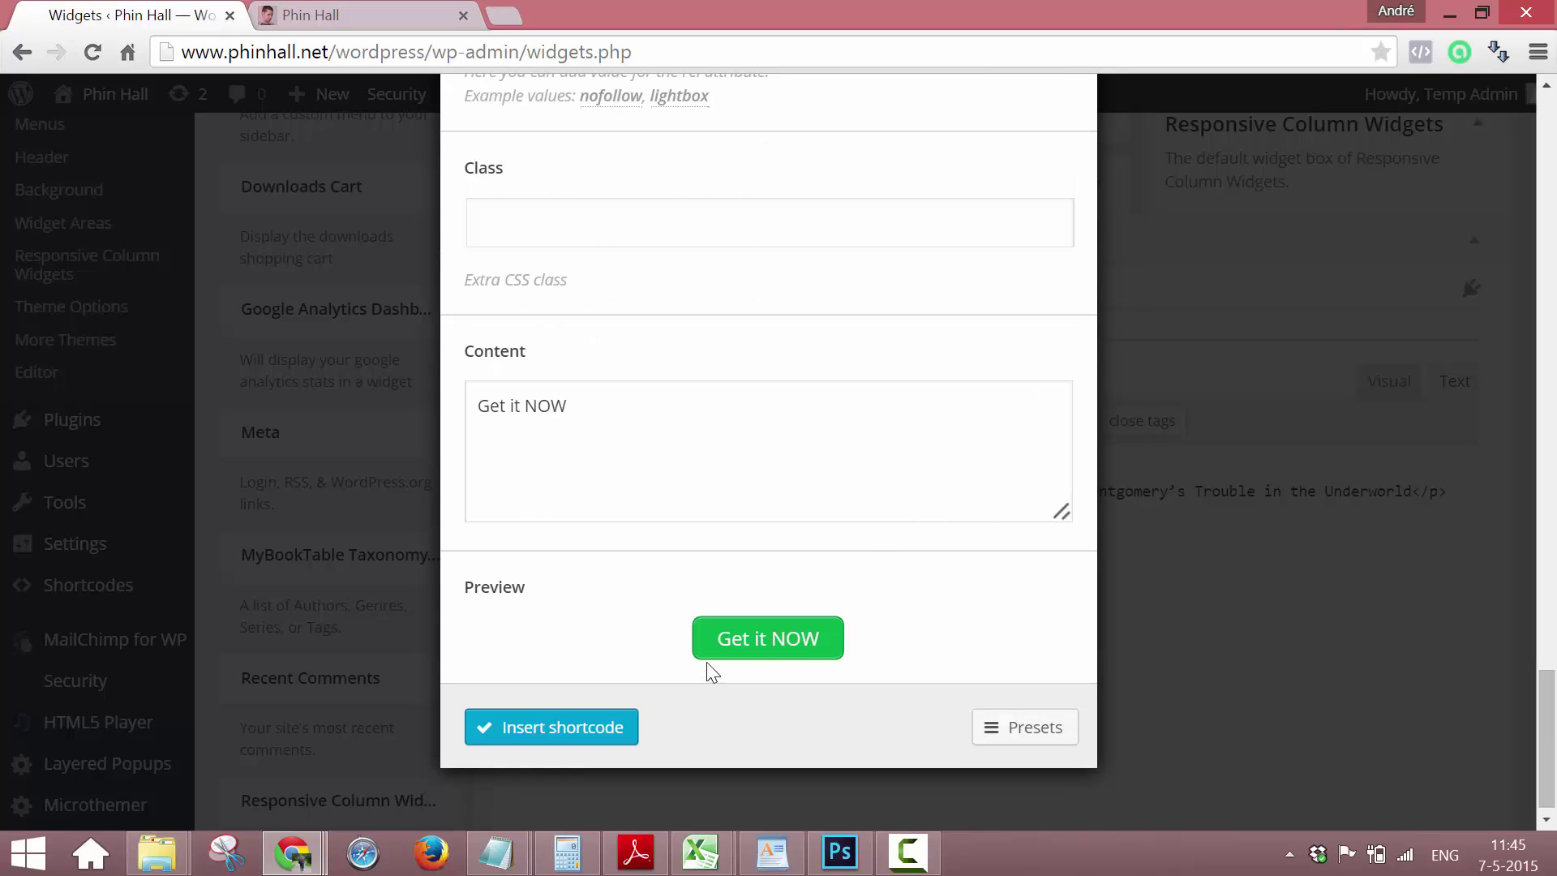
- Insert the green Get it NOW su_button shortcode, check its ulp_open onclick attribute, and save the widget
left_click(548, 742)
left_click_drag(1361, 514, 596, 539)
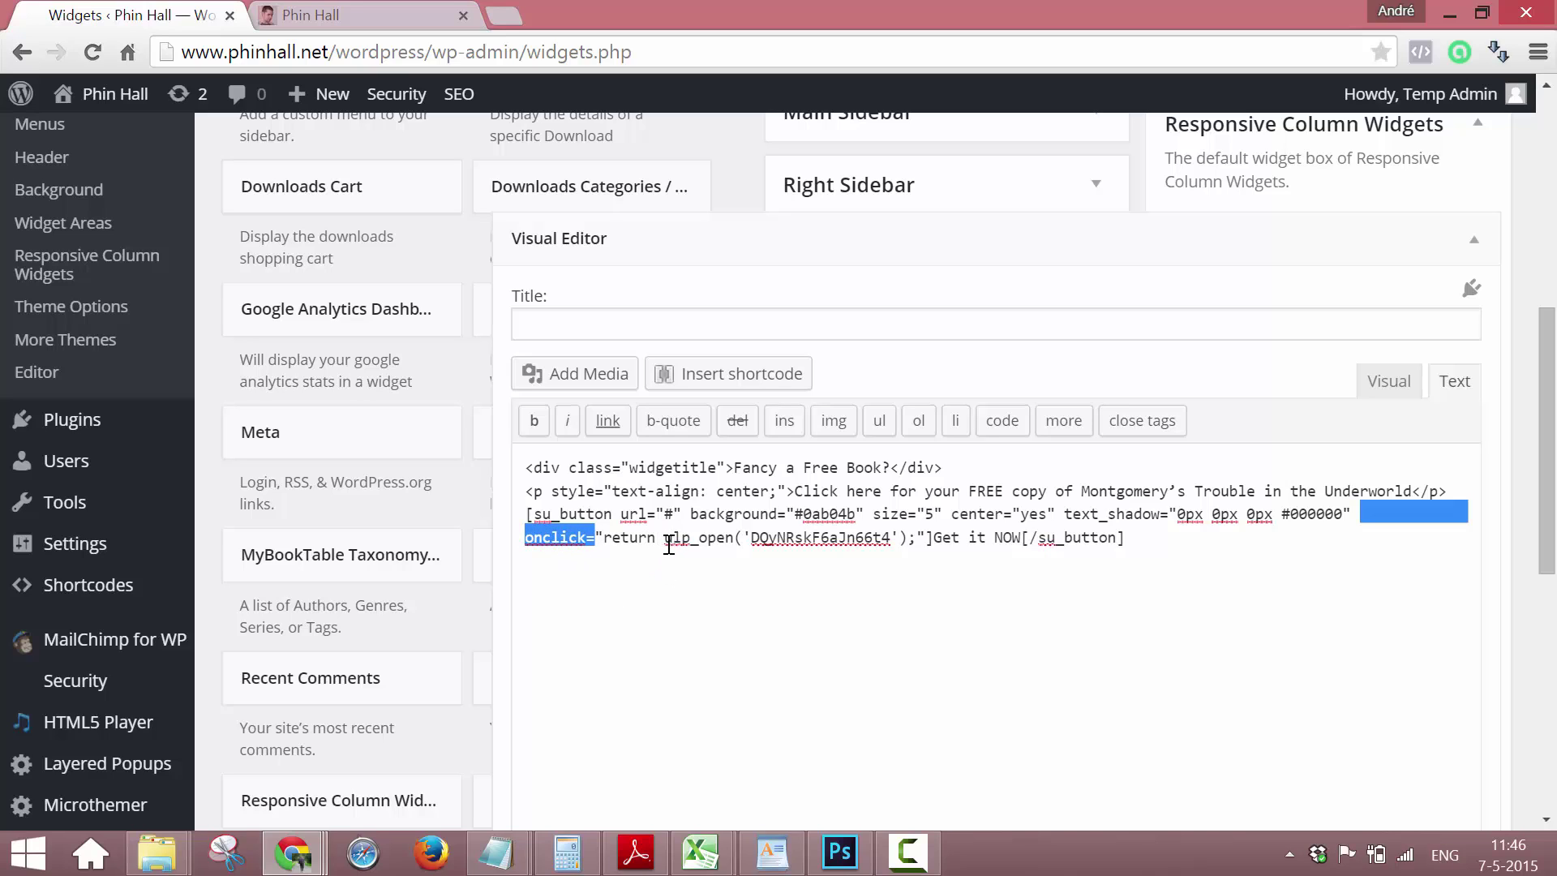
left_click_drag(603, 537, 918, 537)
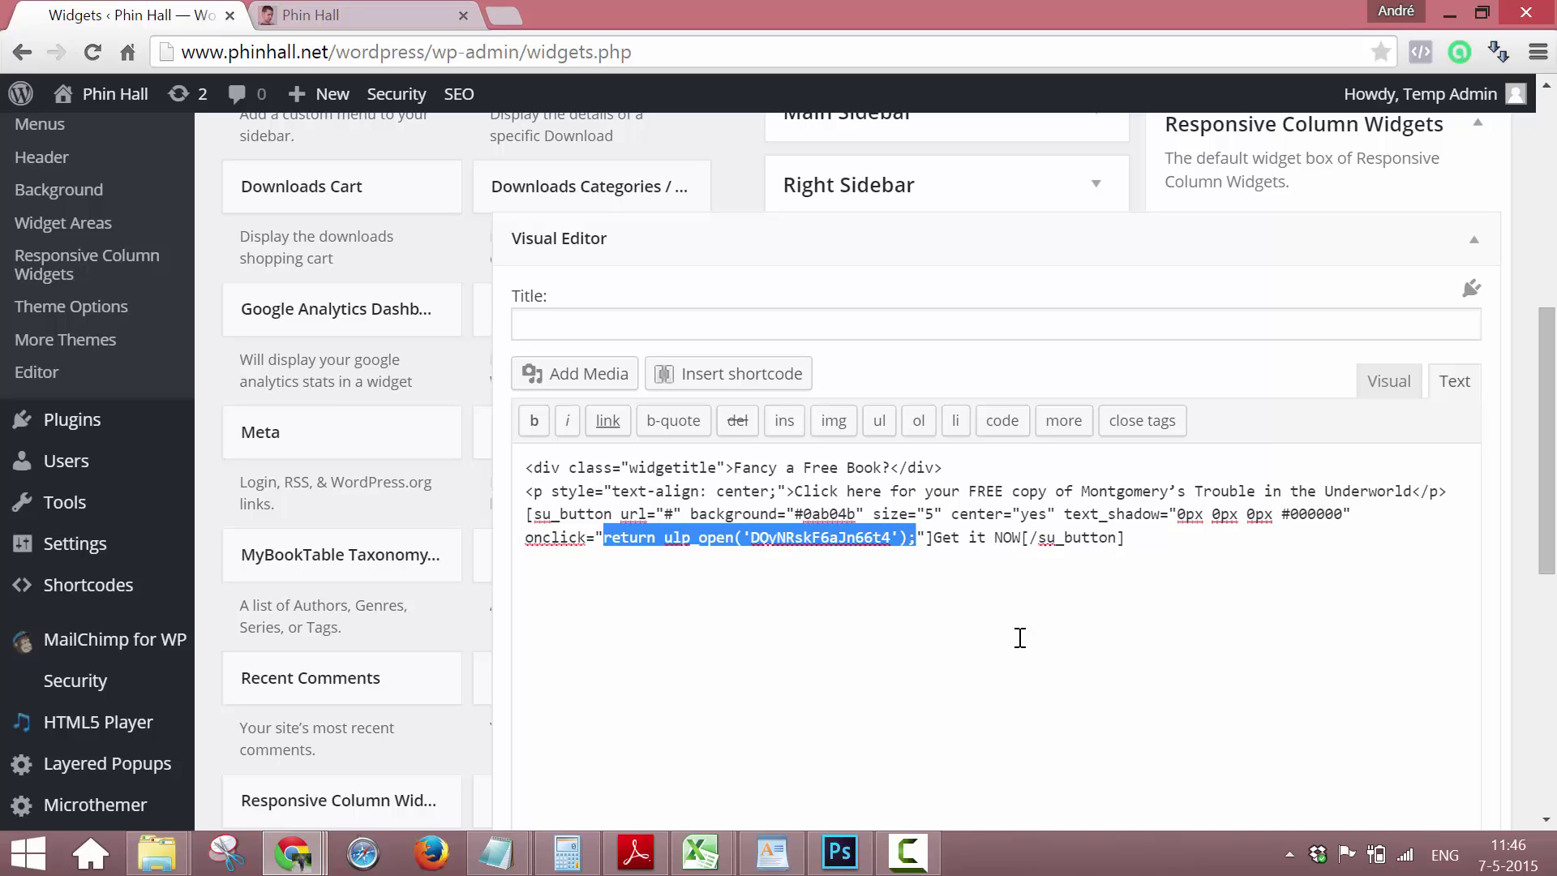
scroll(1032, 644, "down", 5)
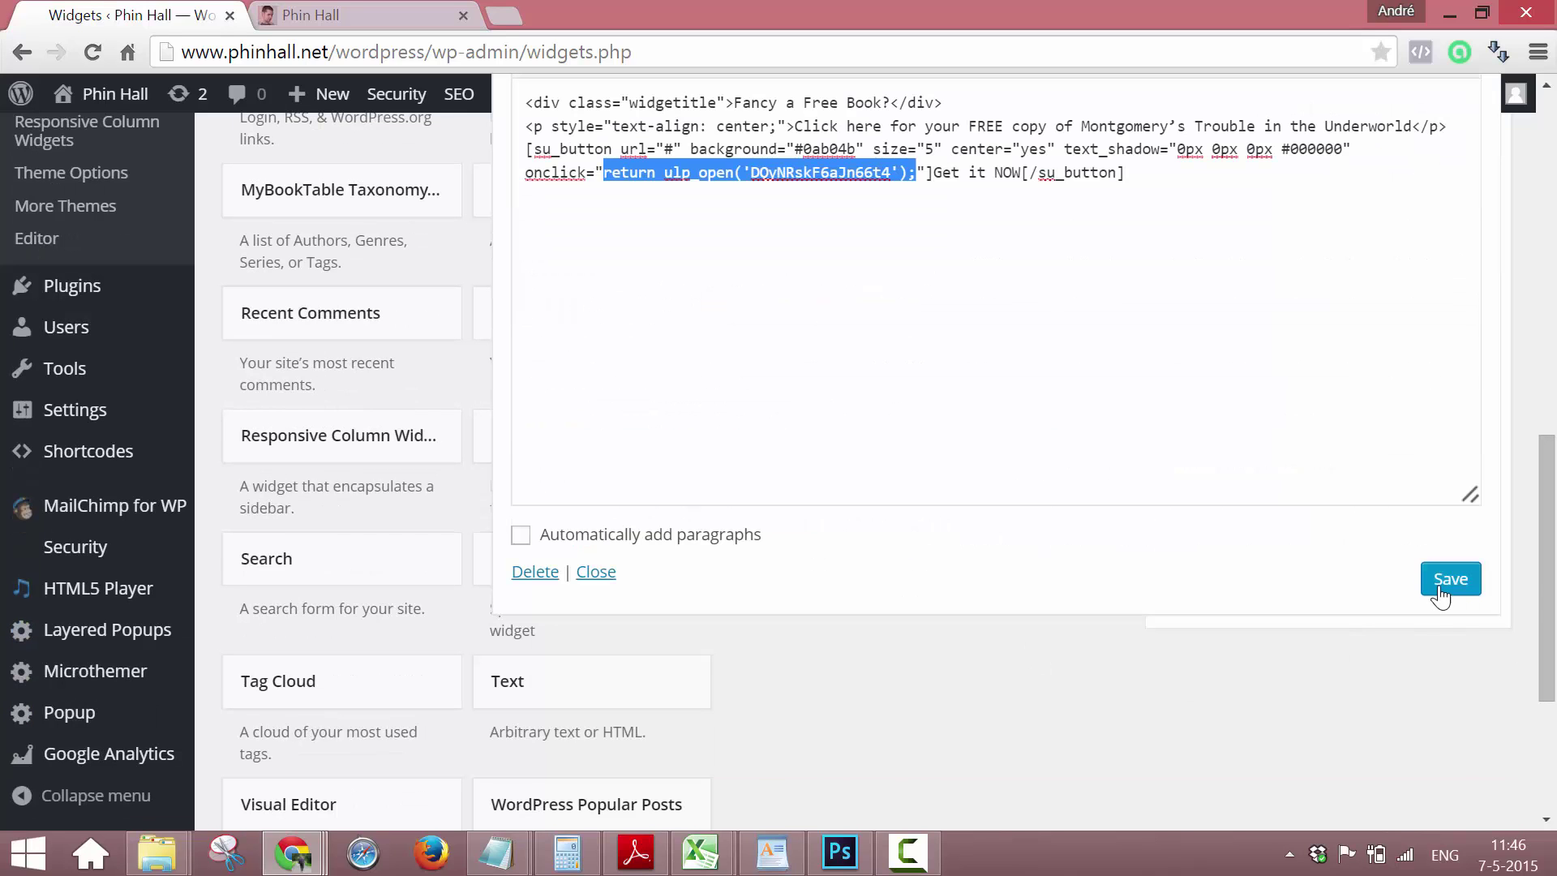
left_click(1441, 585)
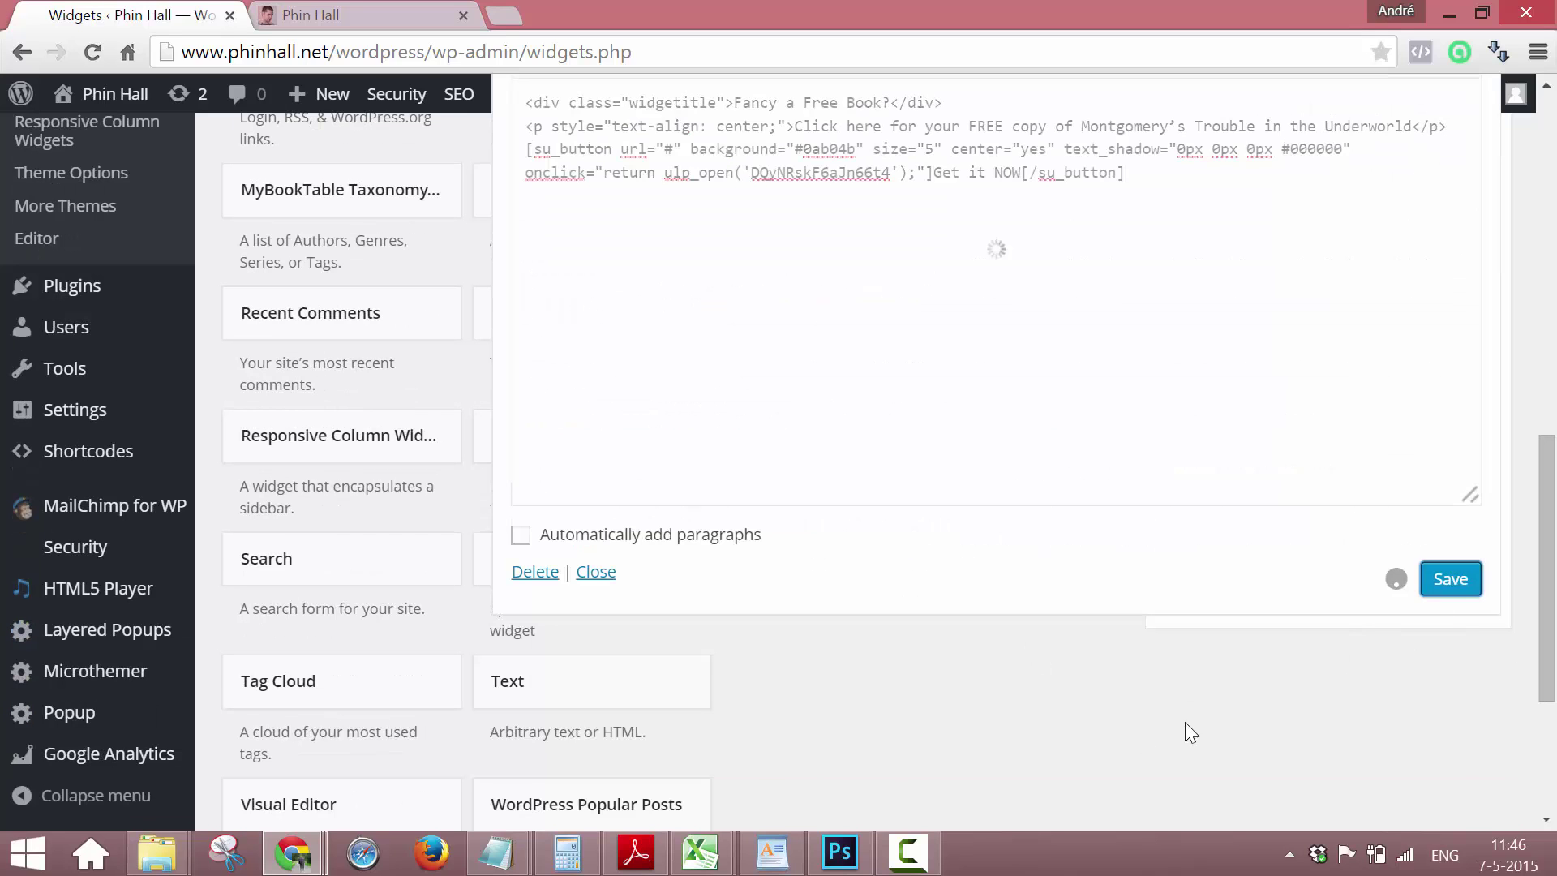
- Reload the live front page and check that Get it NOW opens the Free Ebook & Audiobook popup, then close it
left_click(335, 13)
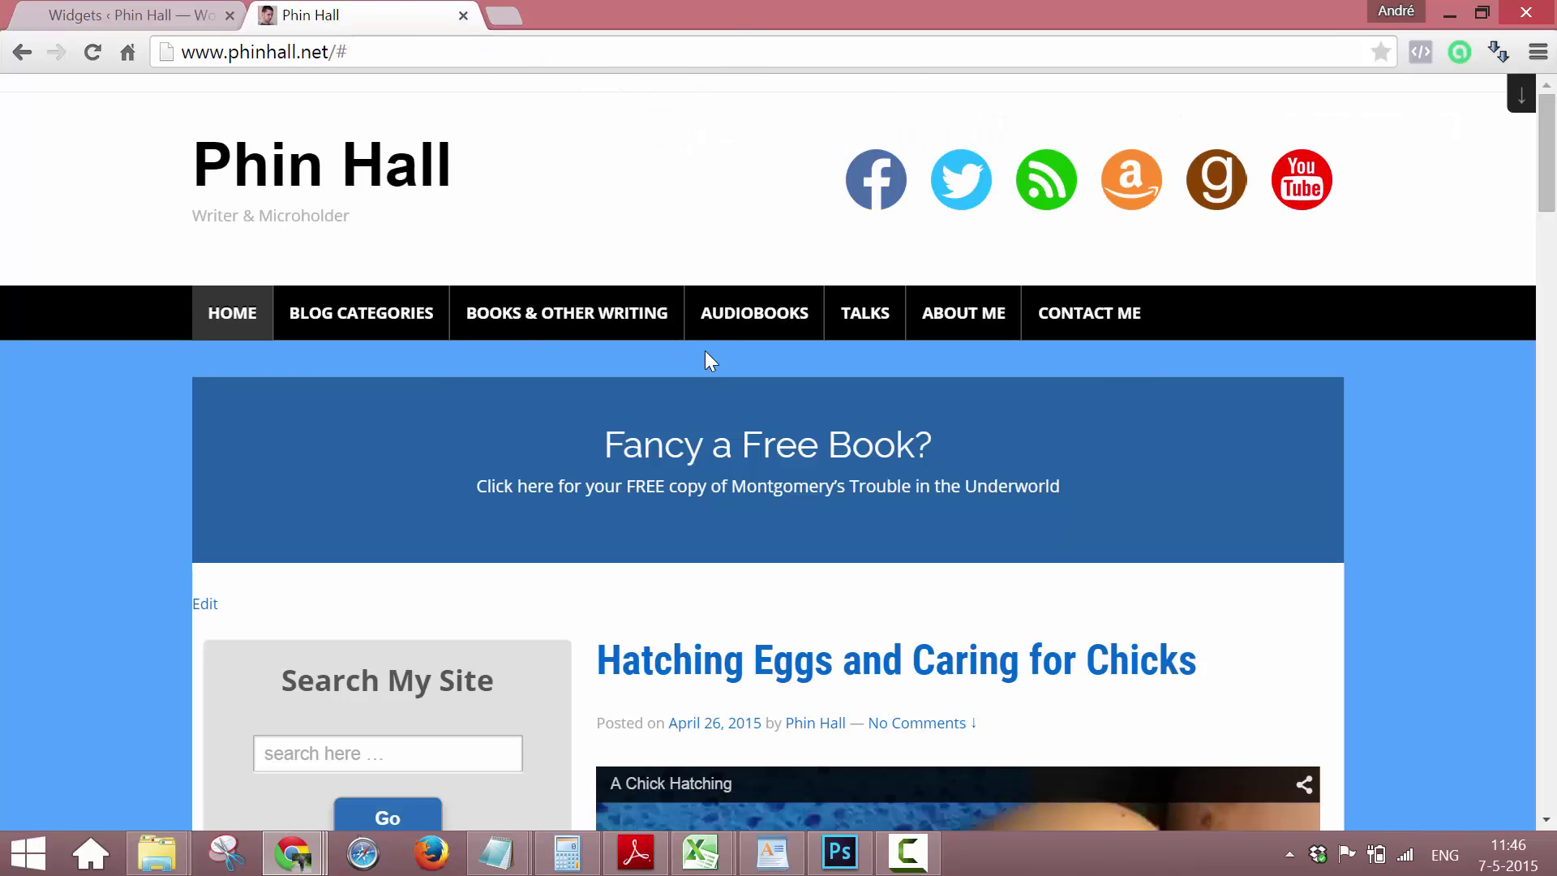
key("F5")
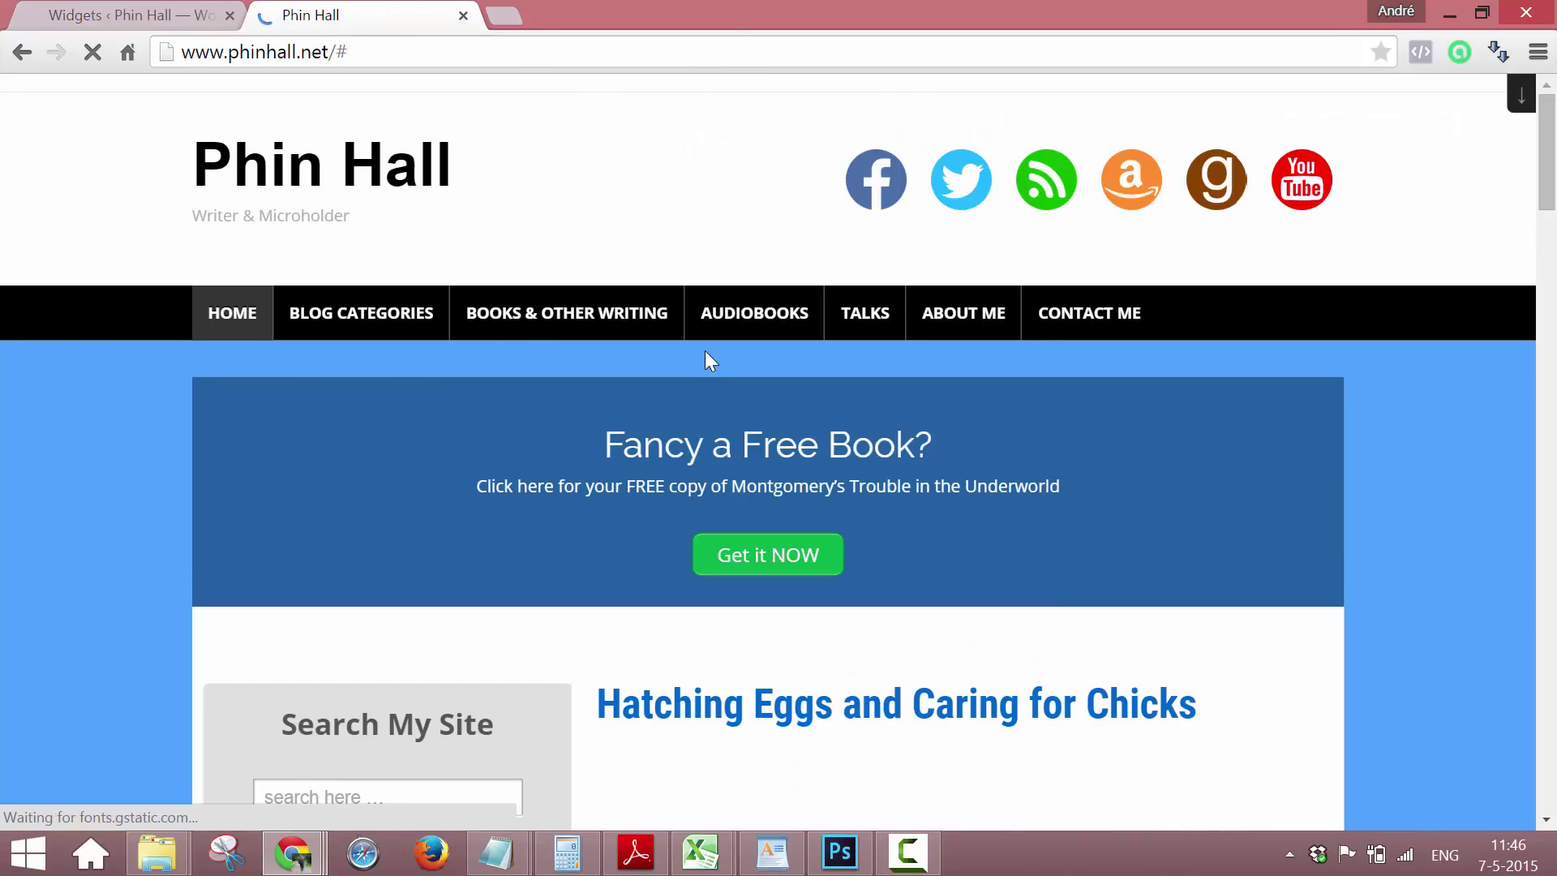
left_click(766, 554)
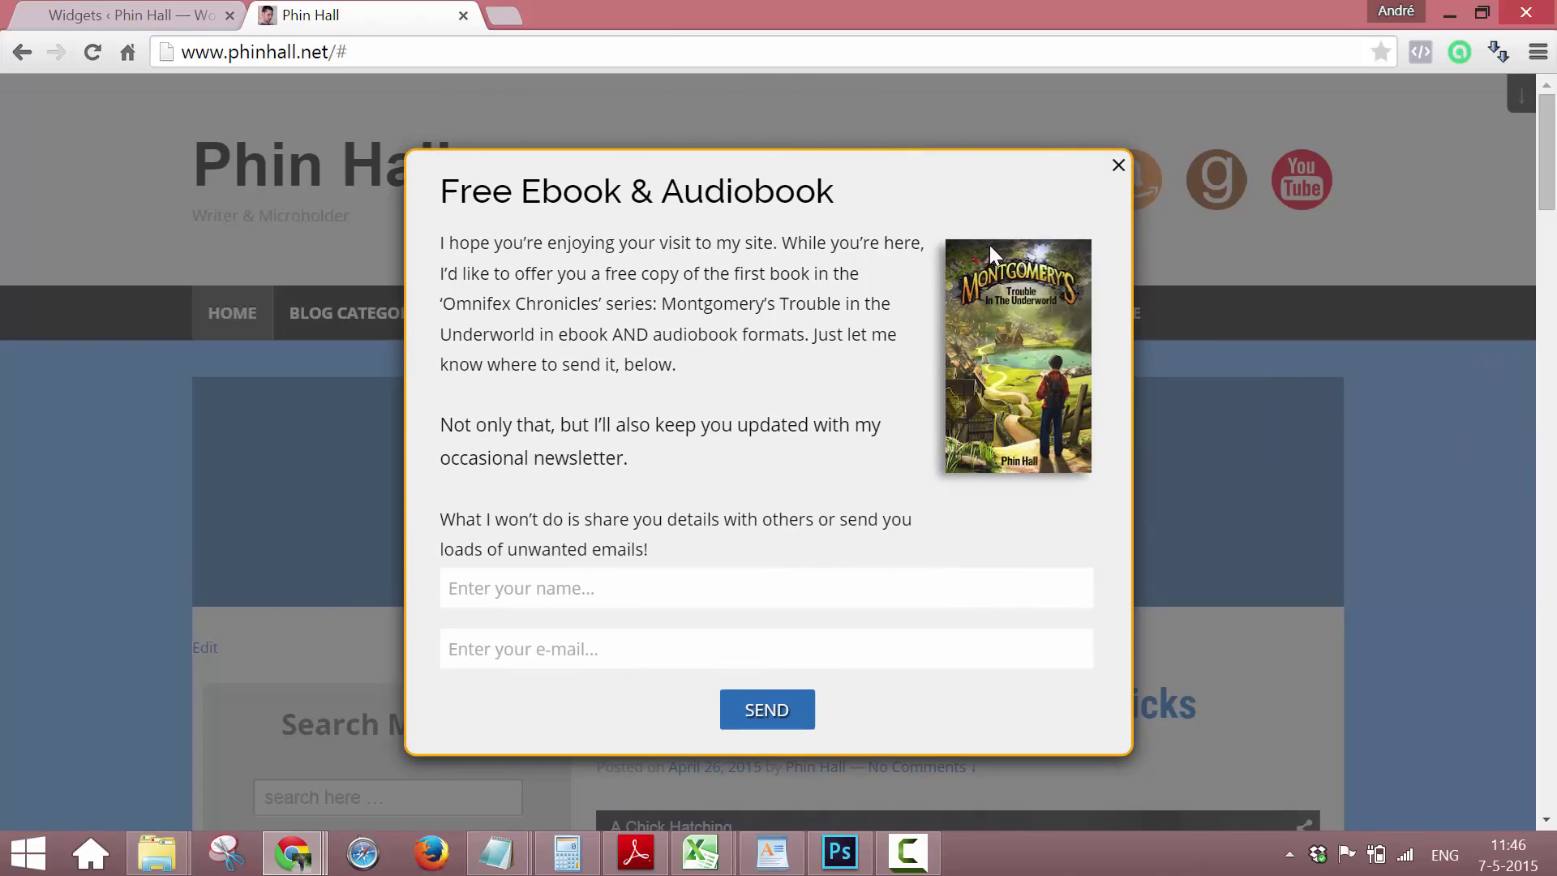
left_click(1117, 166)
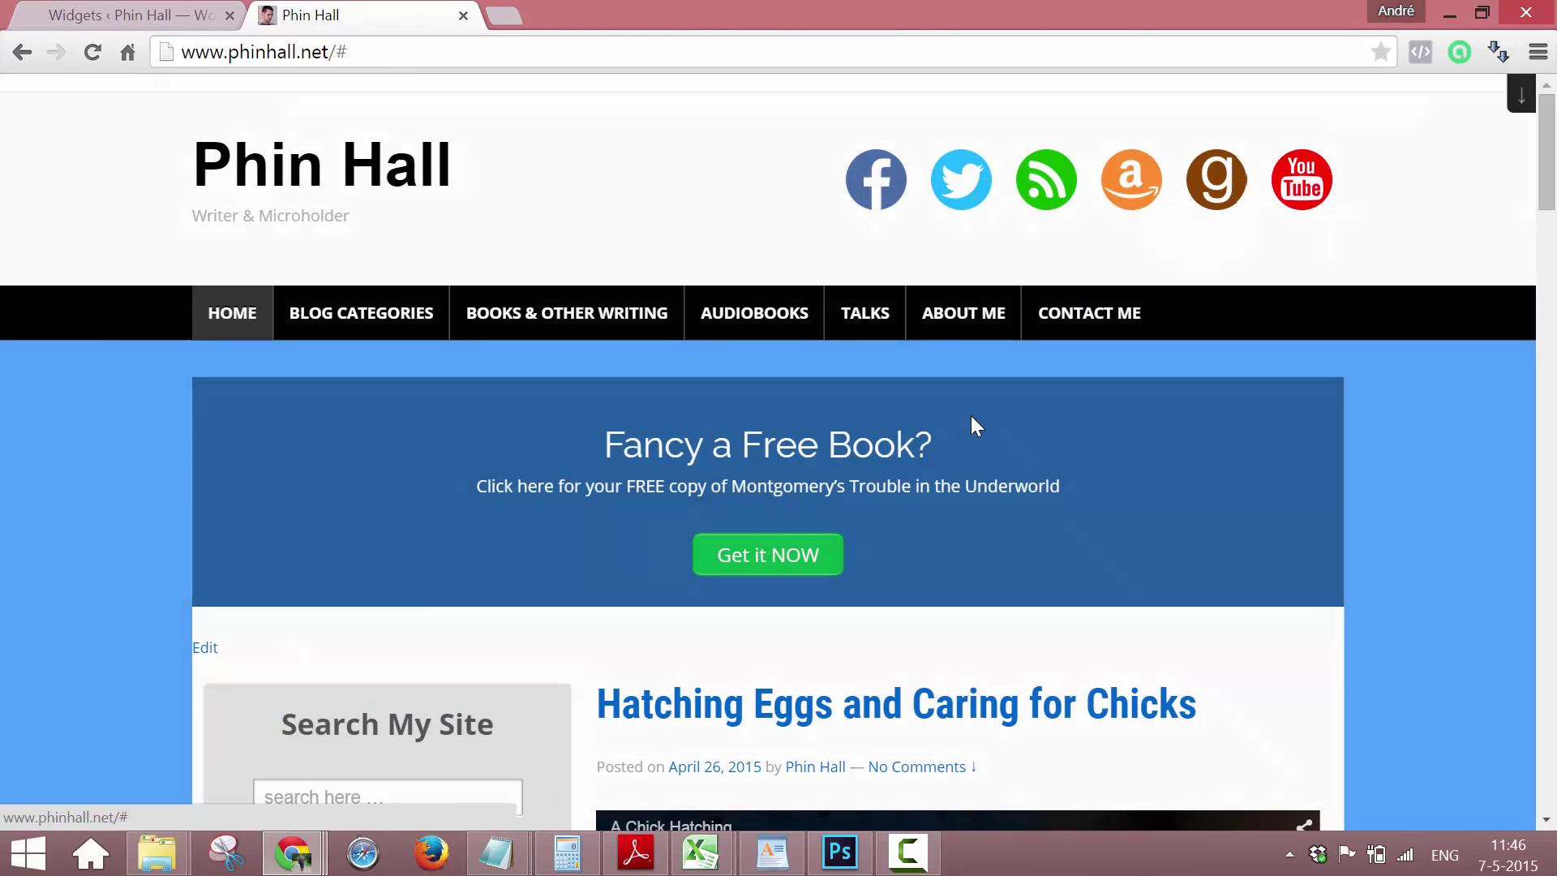